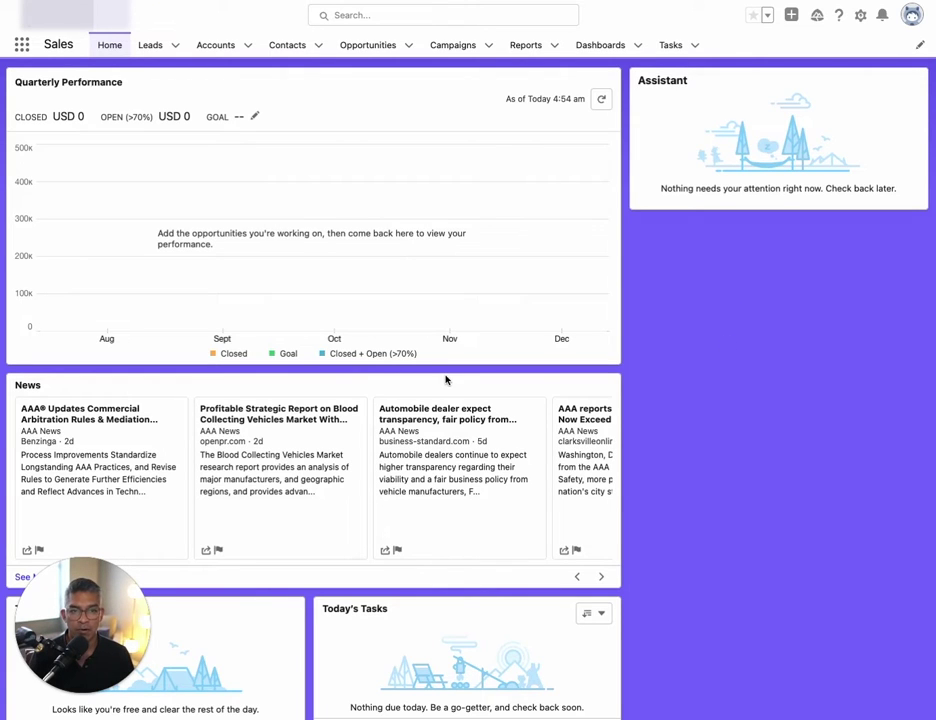
# Open Setup's Sandboxes page by searching 'sandbox' in Quick Find
pyautogui.scroll(-1, 440, 420)
pyautogui.scroll(1, 432, 456)
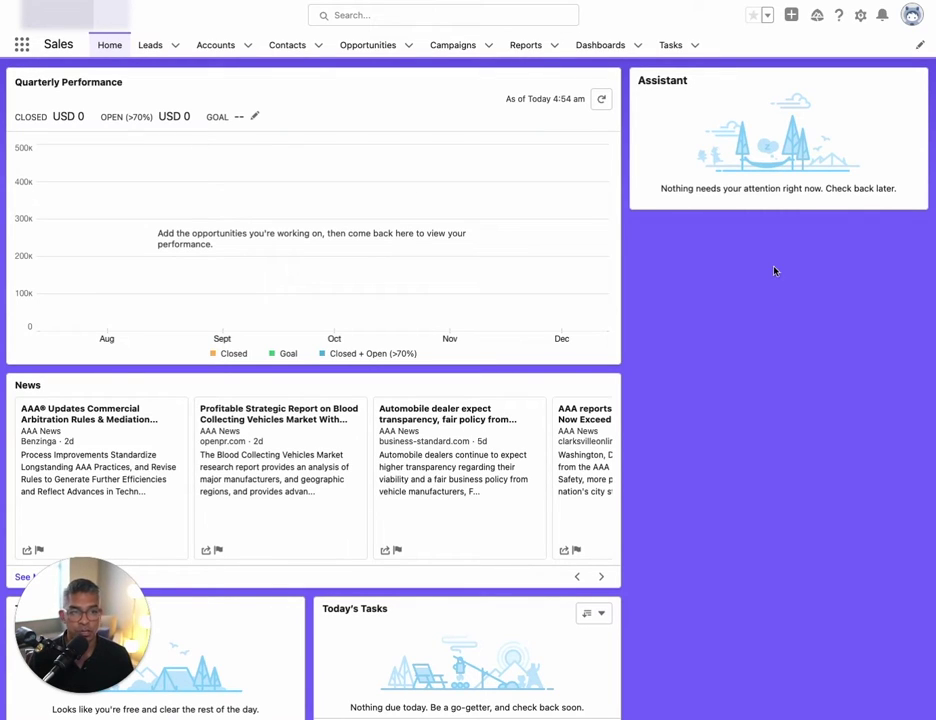
pyautogui.click(861, 16)
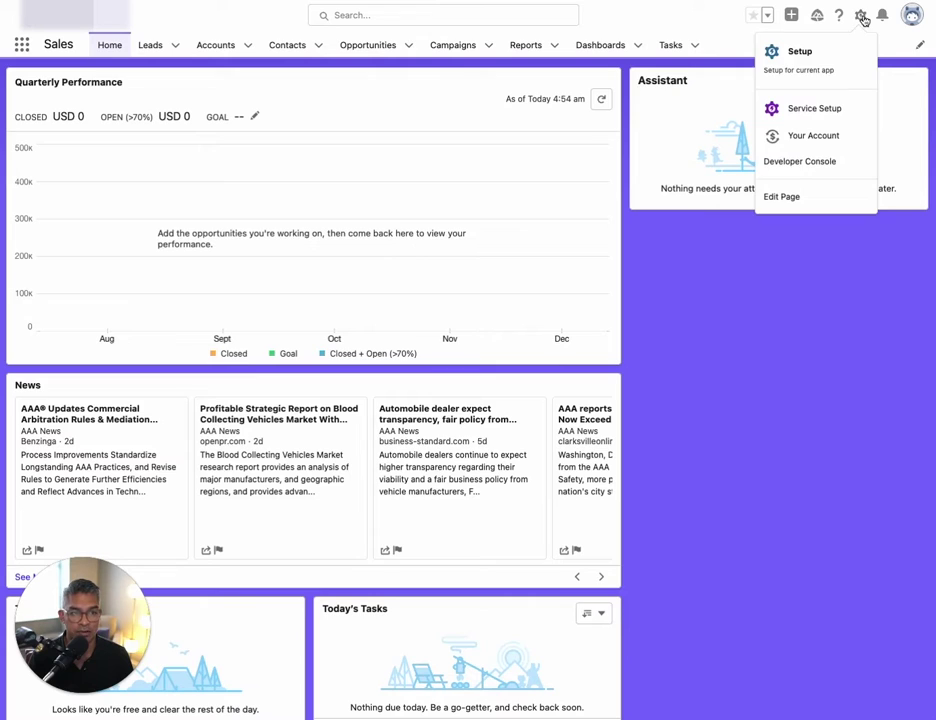
pyautogui.click(827, 56)
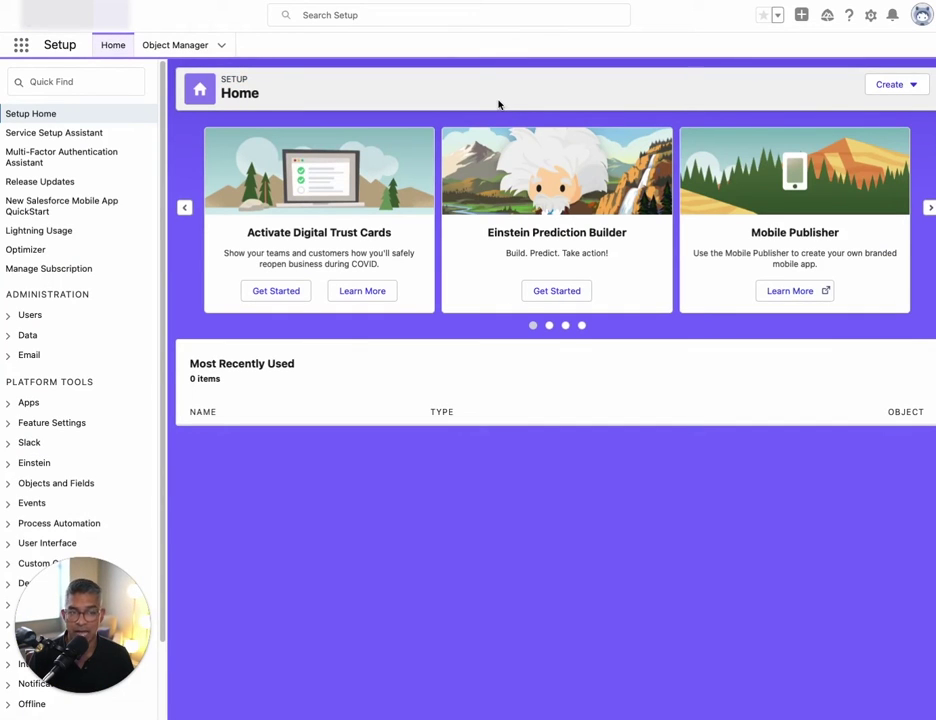
pyautogui.click(91, 81)
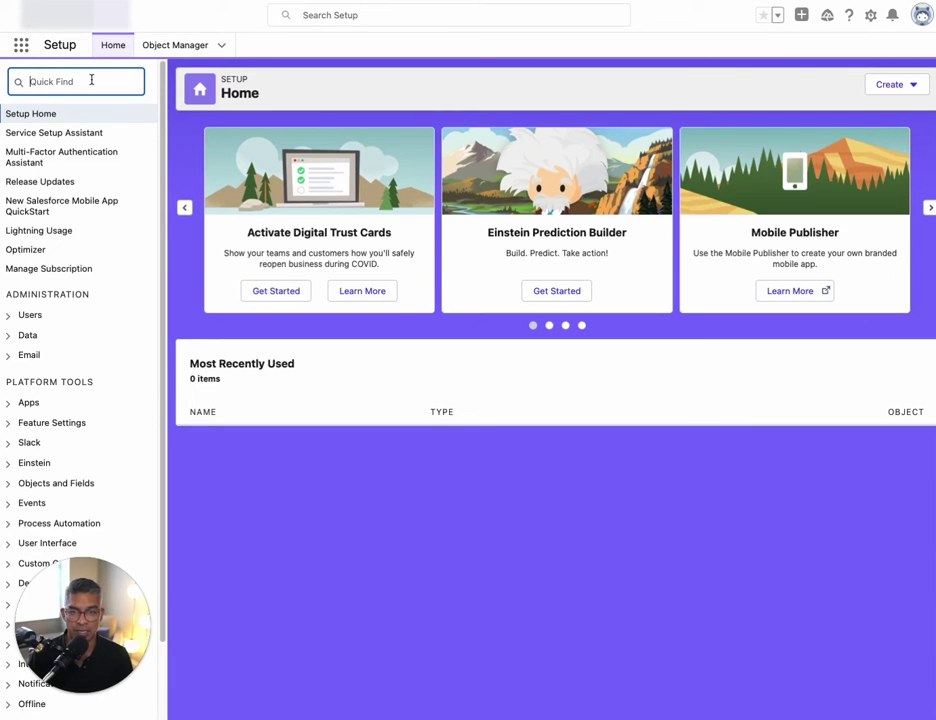
pyautogui.write('sandbox')
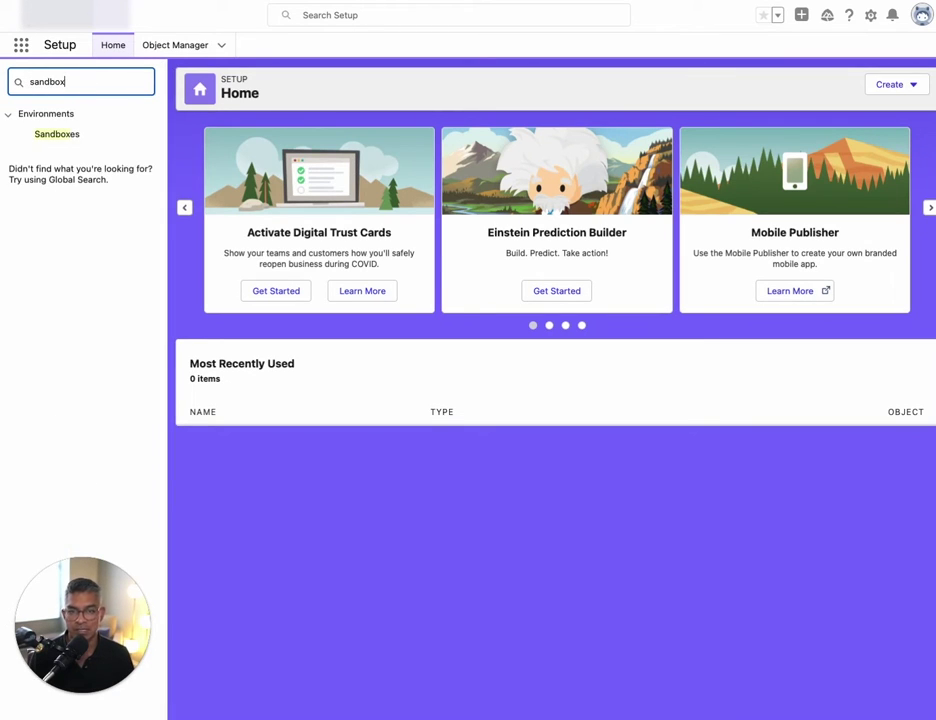
pyautogui.click(63, 135)
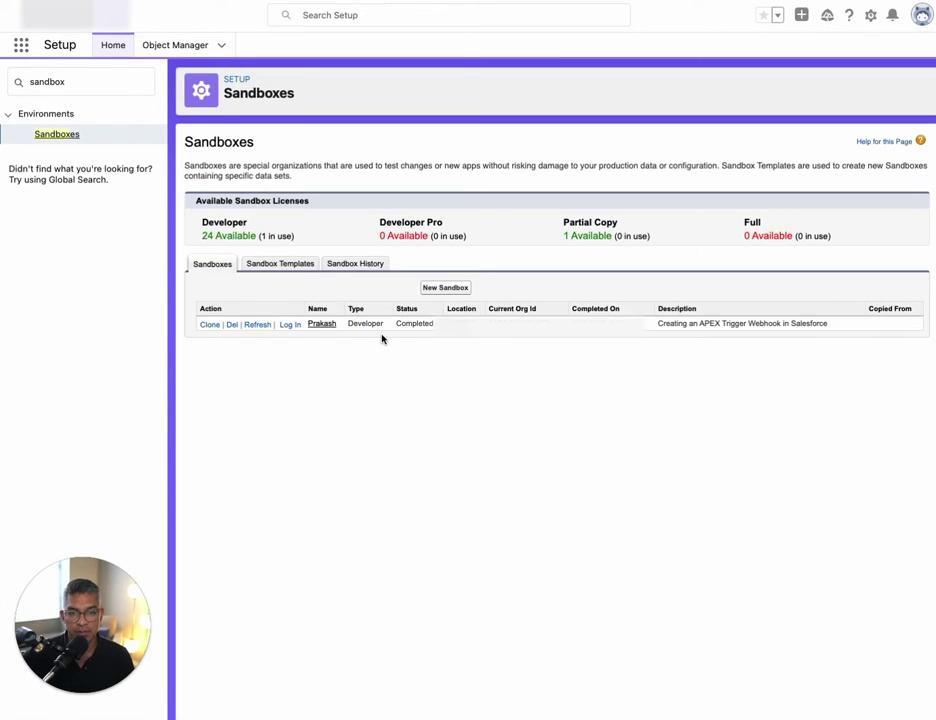
pyautogui.click(460, 292)
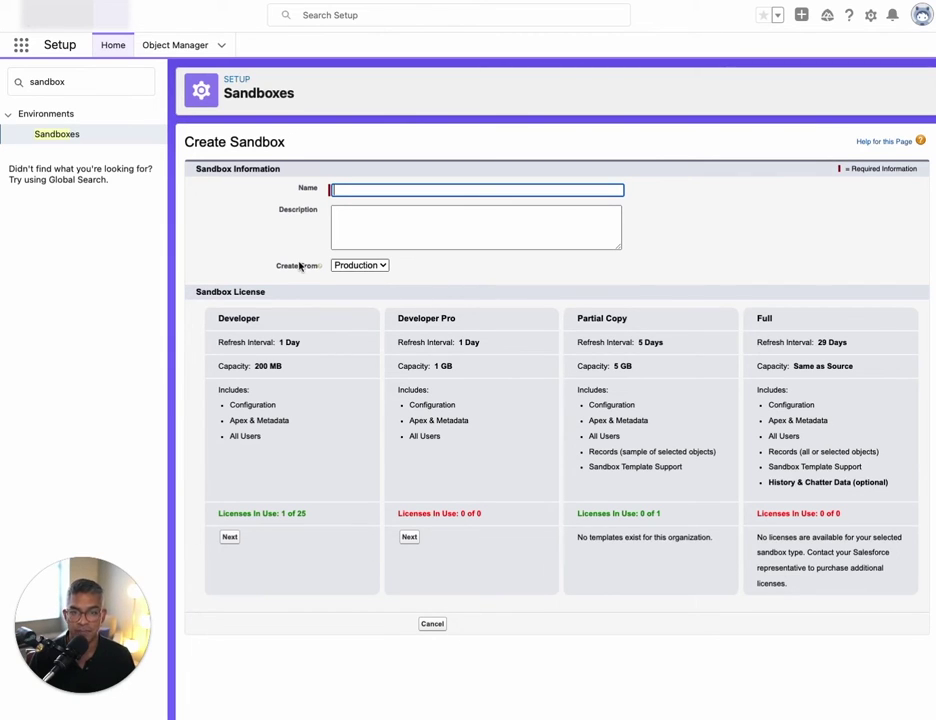
pyautogui.click(55, 139)
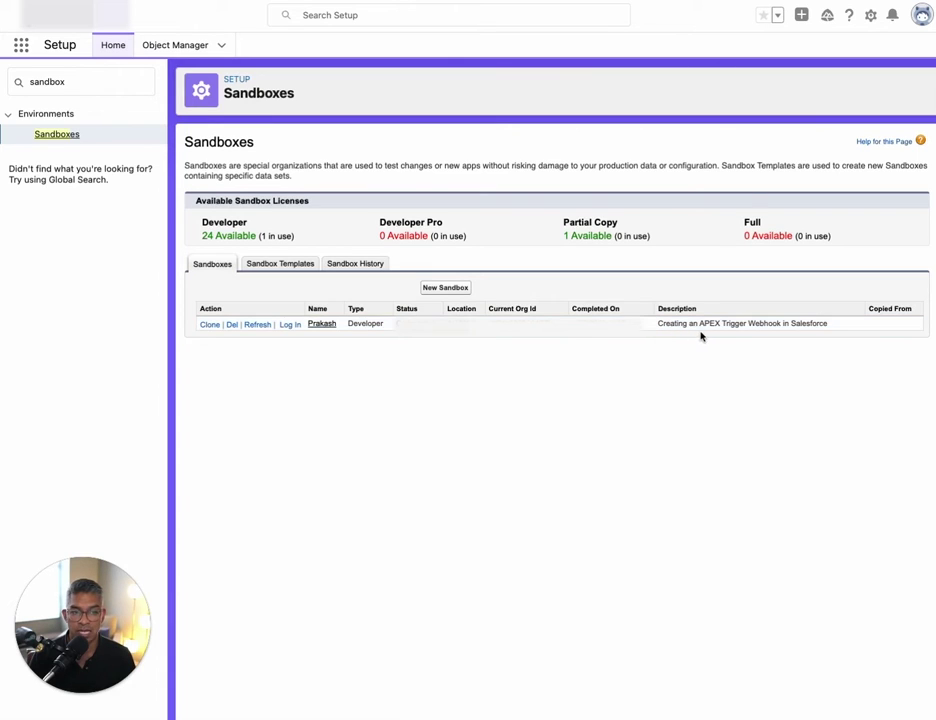
# Log in to the existing Developer sandbox from its Action column
pyautogui.click(293, 326)
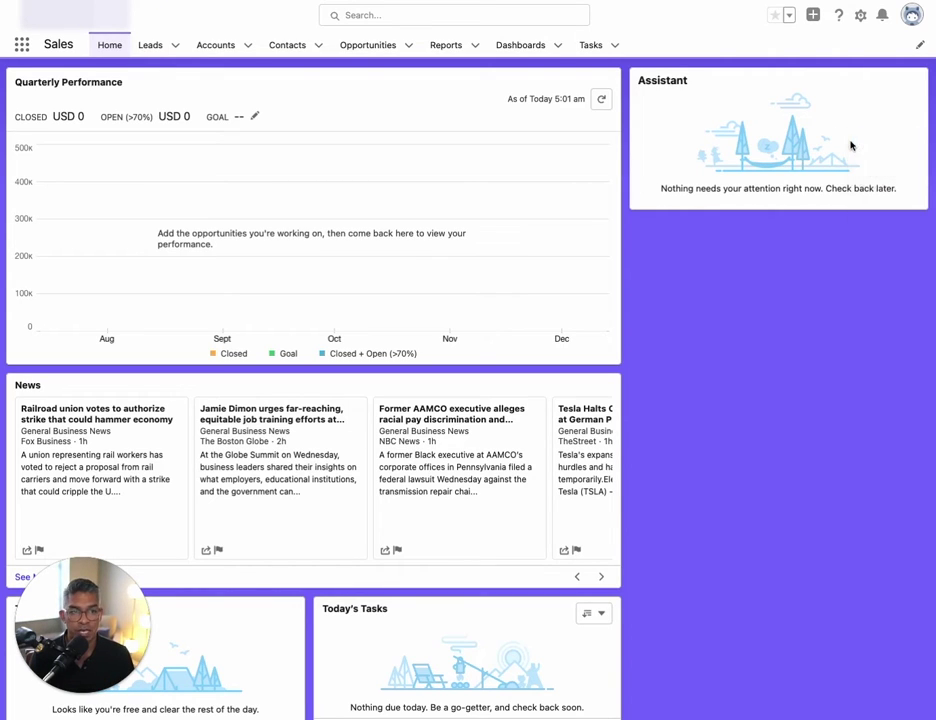
# Open the sandbox's Apex Classes list by searching 'apex class' in Setup's Quick Find
pyautogui.click(859, 17)
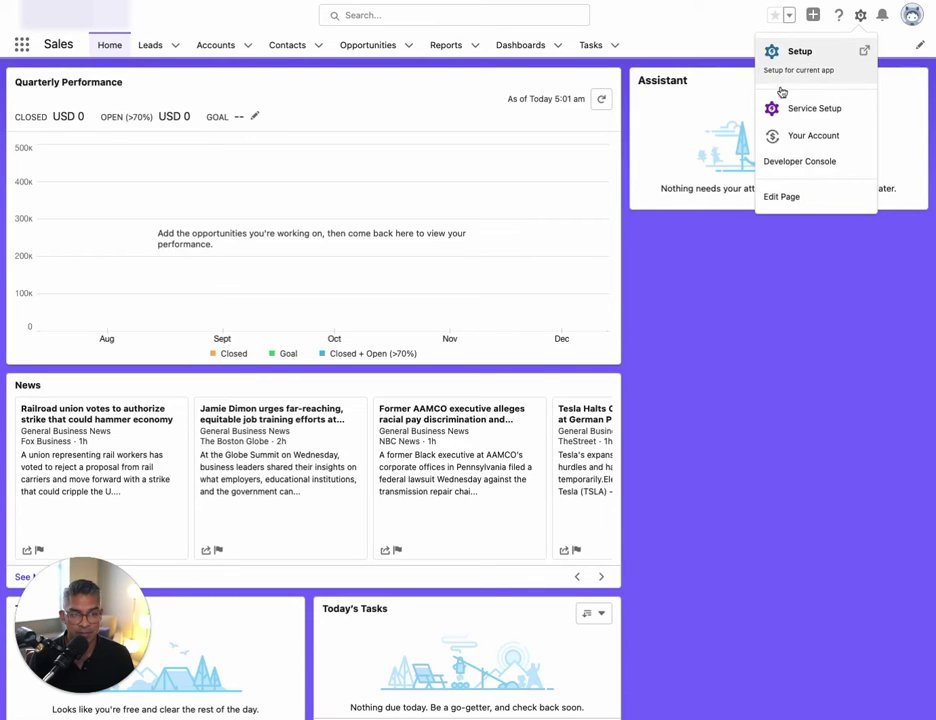
pyautogui.click(802, 58)
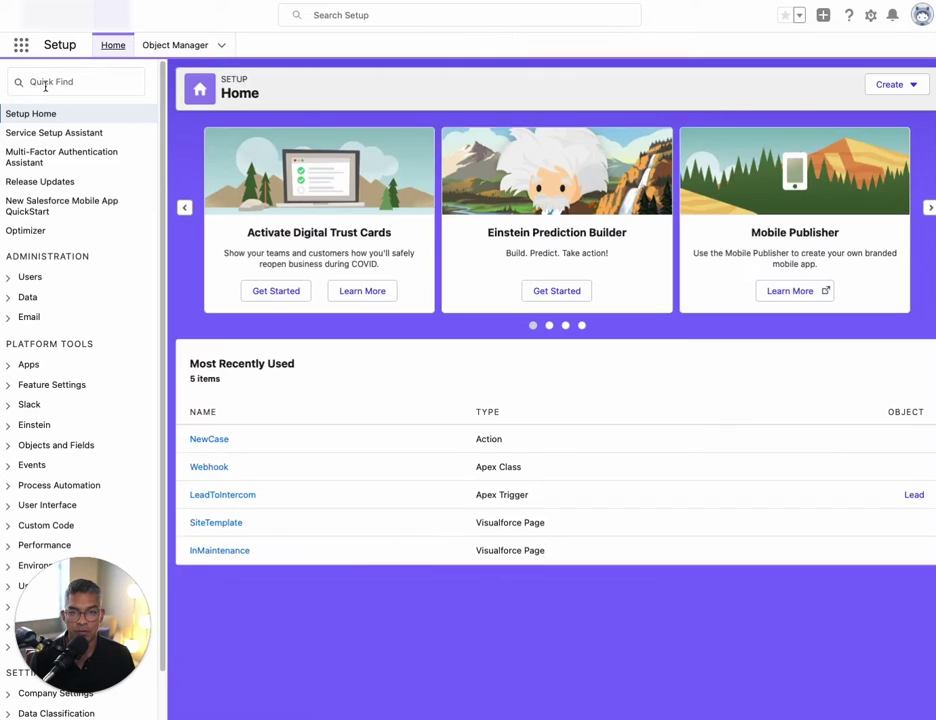
pyautogui.click(45, 86)
pyautogui.write('apex clas')
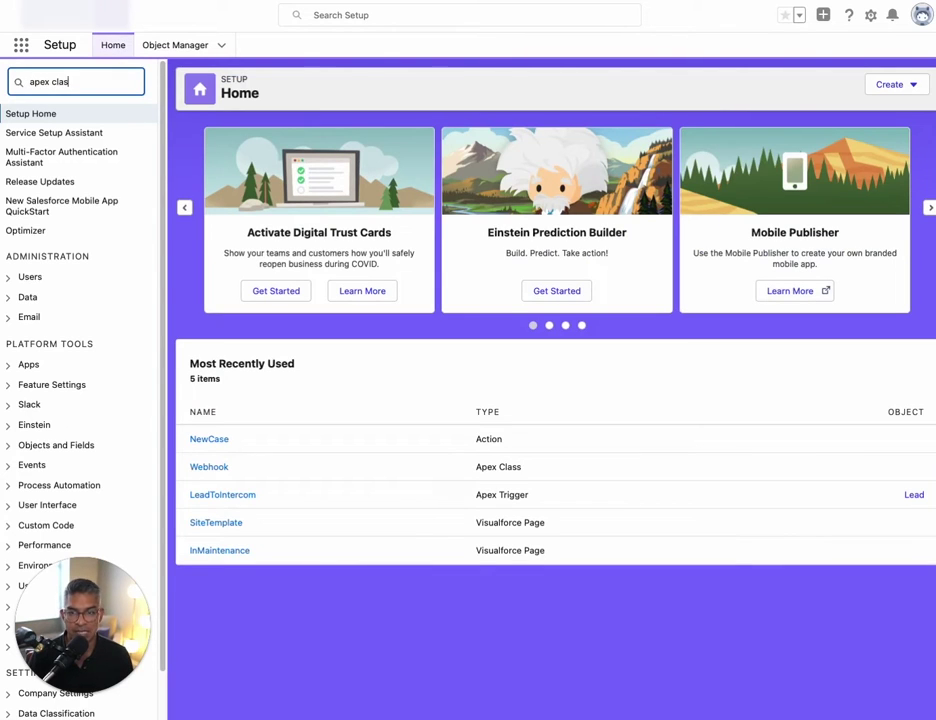
pyautogui.write('s')
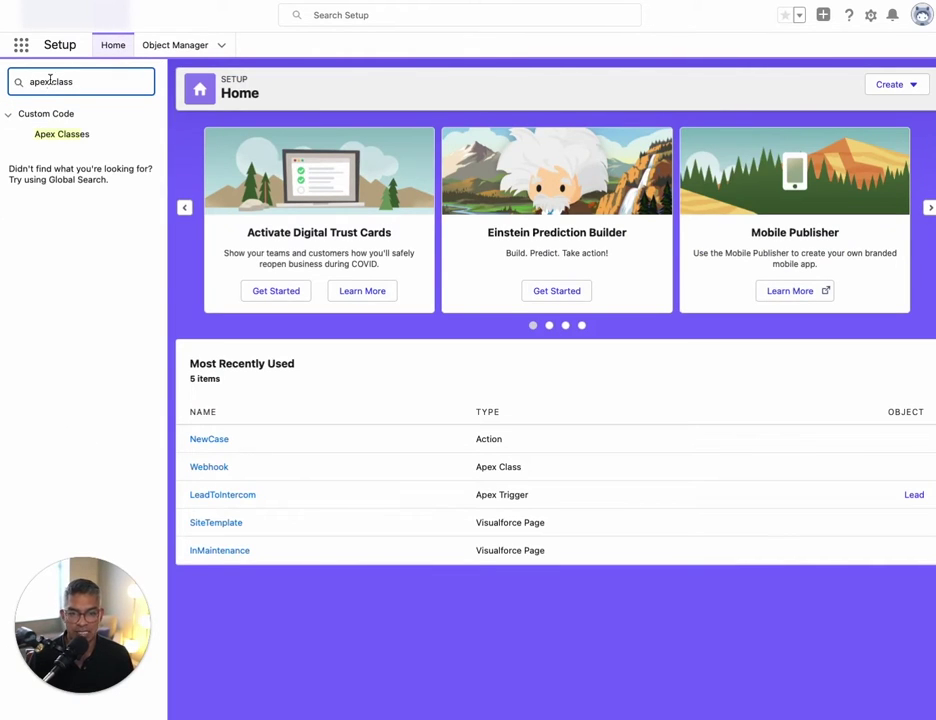
pyautogui.click(66, 134)
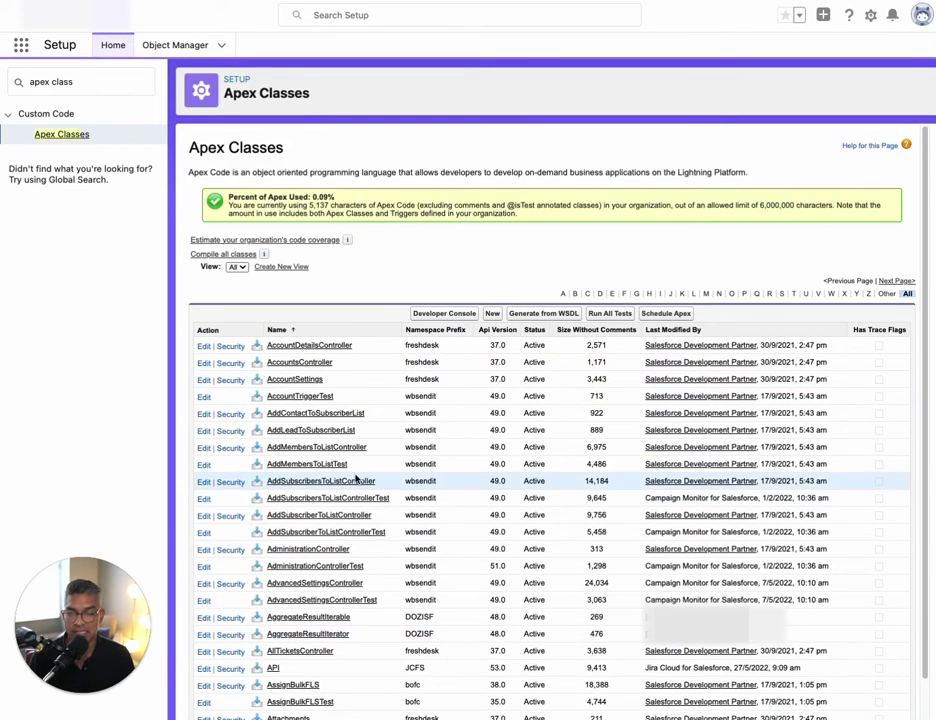
# Check the Webhook class under the W filter, return to A, then start a new Apex class
pyautogui.click(829, 295)
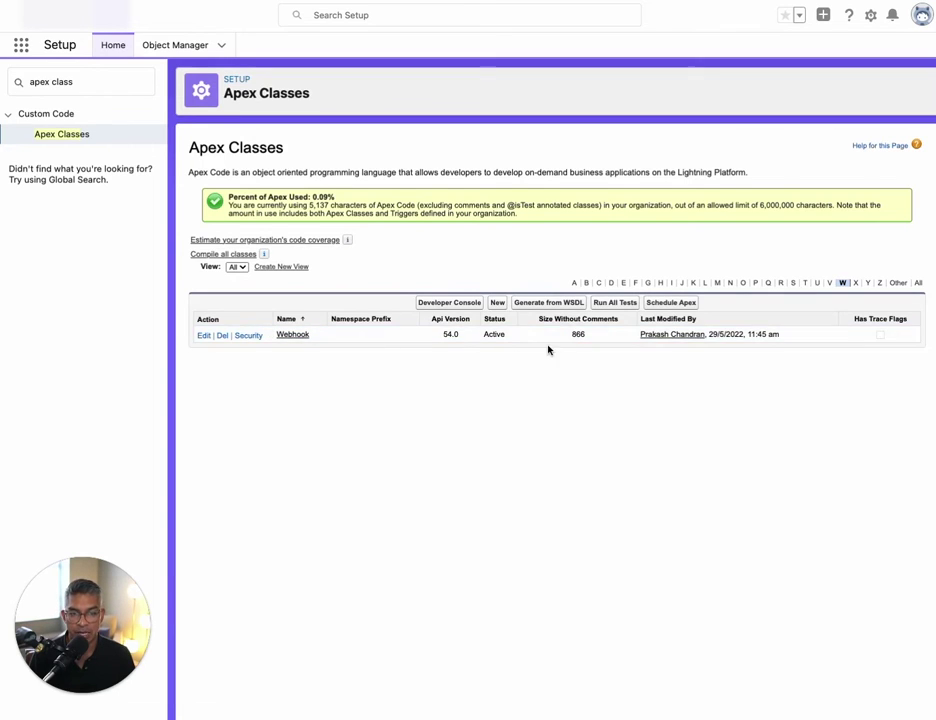
pyautogui.click(572, 284)
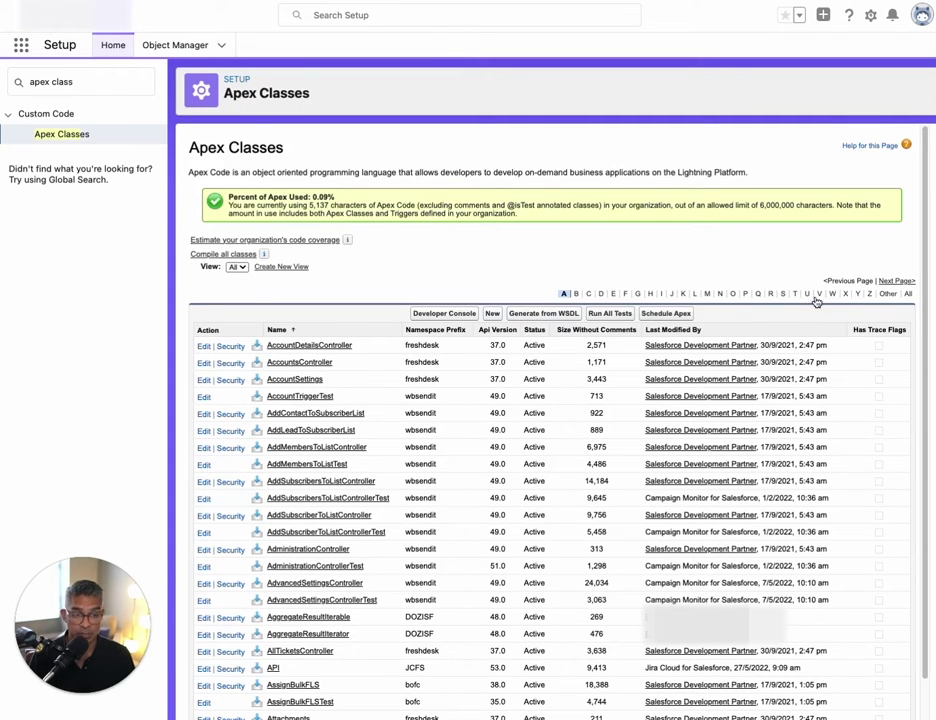
pyautogui.click(493, 314)
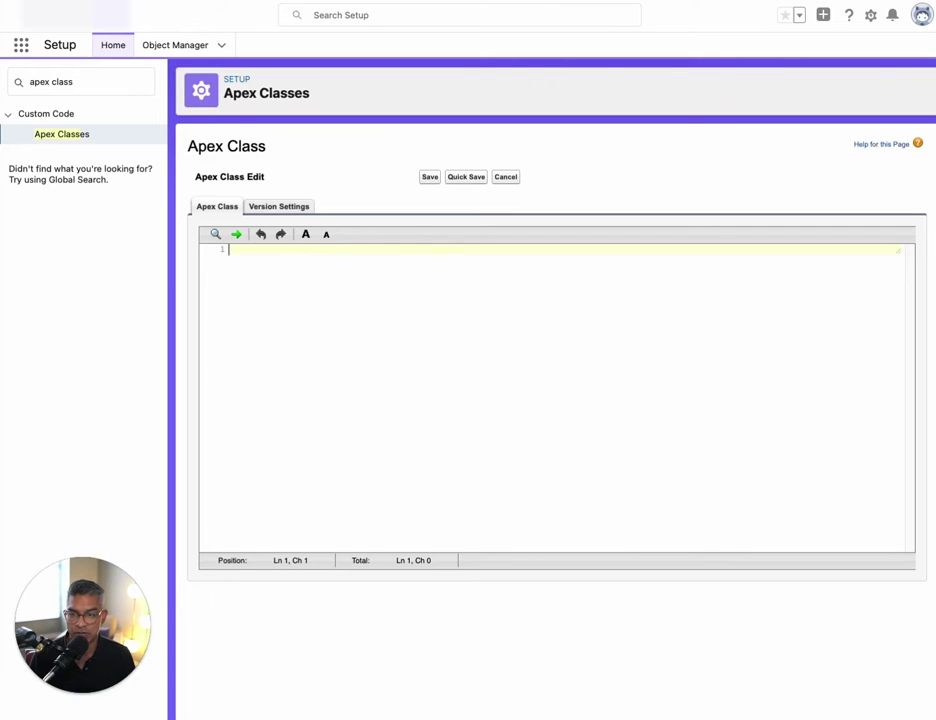
# Paste the Webhook code, cancel the unsaved editor, and open the existing Webhook class
pyautogui.write('global class Webhook {   public static String jsonContent(List<Object> triggerNew, List<Object> triggerOld) {     String newObjects = \'[]\';     if (triggerNew != null) {       newObjects = JSON.serialize(triggerNew);     }     String oldObjects = \'[]\';     if (triggerOld != null) {       oldObjects = JSON.serialize(triggerOld);     }     String userId = JSON.serialize(UserInfo.getUserId());     String content = \'{"new": \' + newObjects + \', "old": \' + oldObjects + \', "userId": \' + userId + \'}\';     return content;   }   @future(callout=true) public static void callout(String url, String content) {     Http h = new Http();     HttpRequest req = new HttpRequest();     req.setEndpoint(url);     req.setMethod(\'POST\');     req.setHeader(\'Content-Type\', \'application/json\');     req.setBody(content);     h.send(req);   } }')
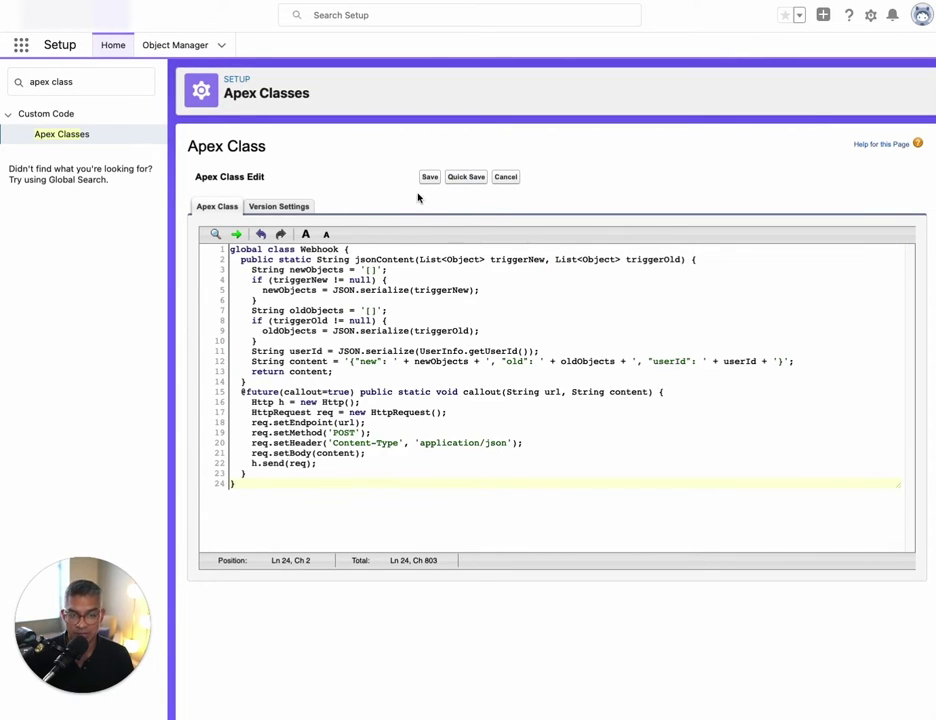
pyautogui.click(508, 178)
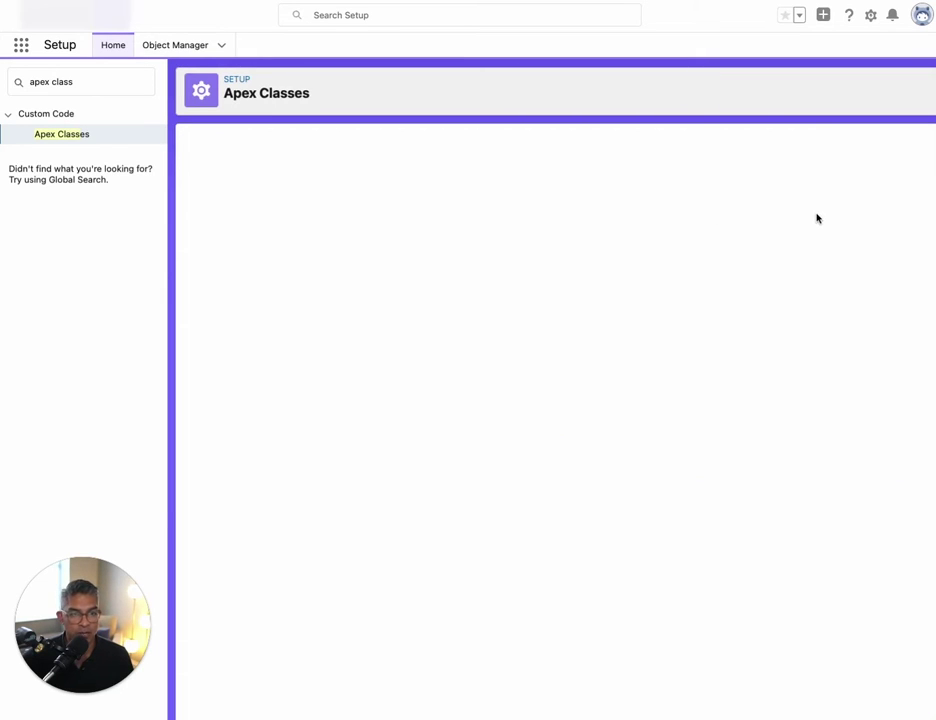
pyautogui.click(831, 297)
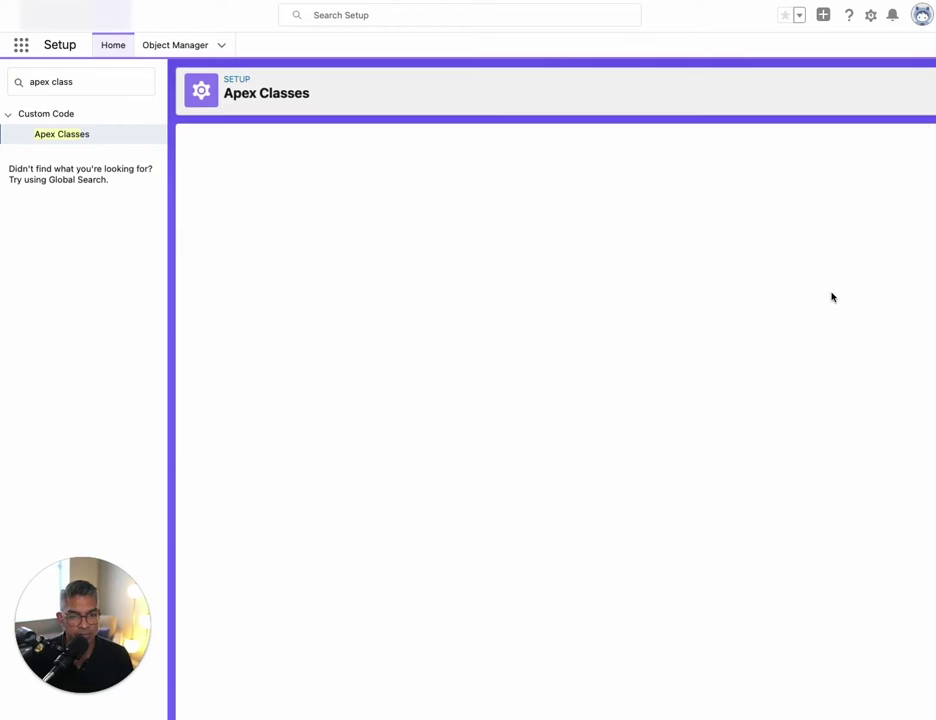
pyautogui.click(297, 336)
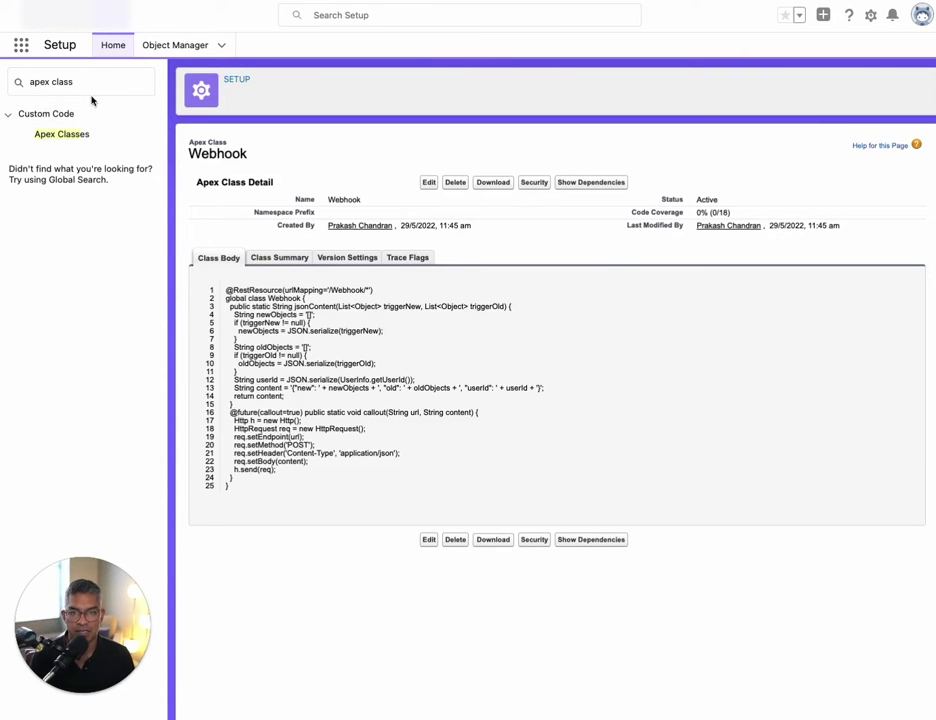
# Search Quick Find for sites and open the Sites page under Sites and Domains
pyautogui.click(88, 86)
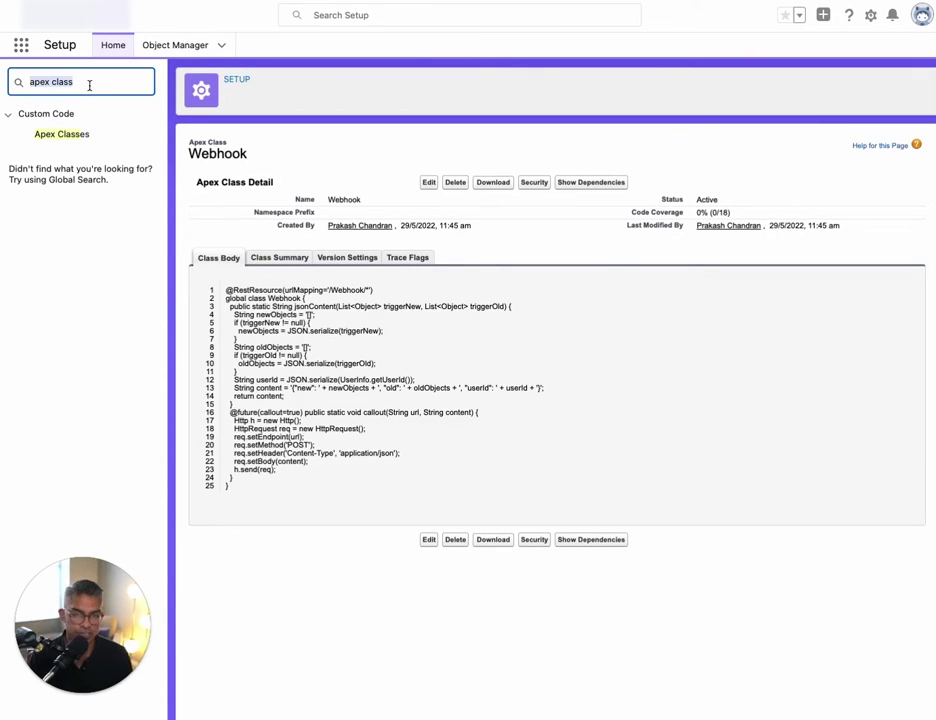
pyautogui.write('site')
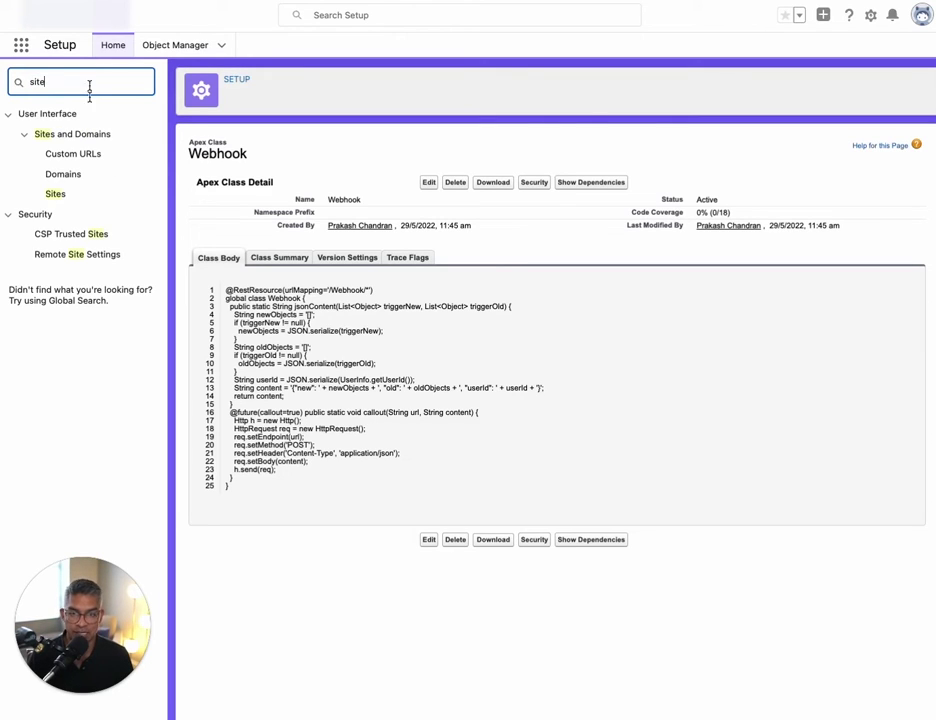
pyautogui.click(69, 198)
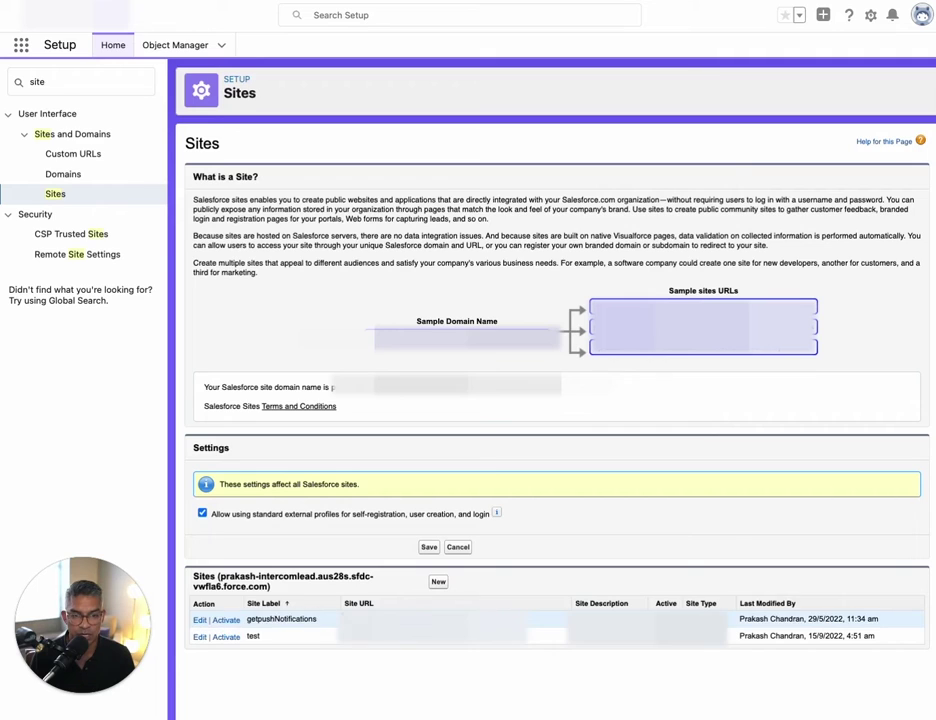
# Review the getpushNotifications site edit form without saving, then open its Site Detail page
pyautogui.click(437, 582)
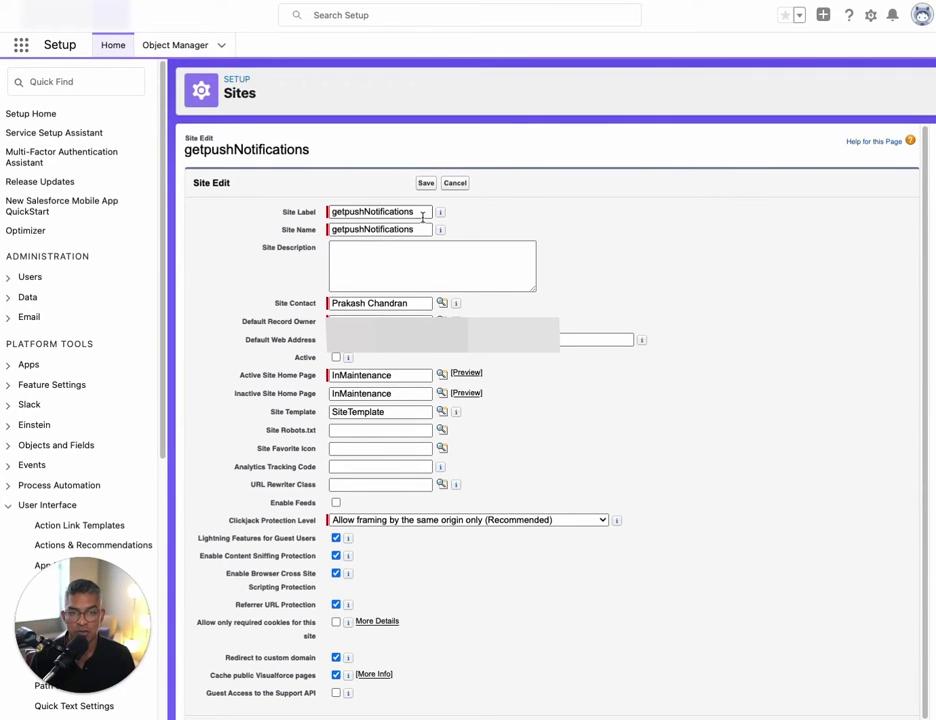
pyautogui.scroll(-1, 481, 566)
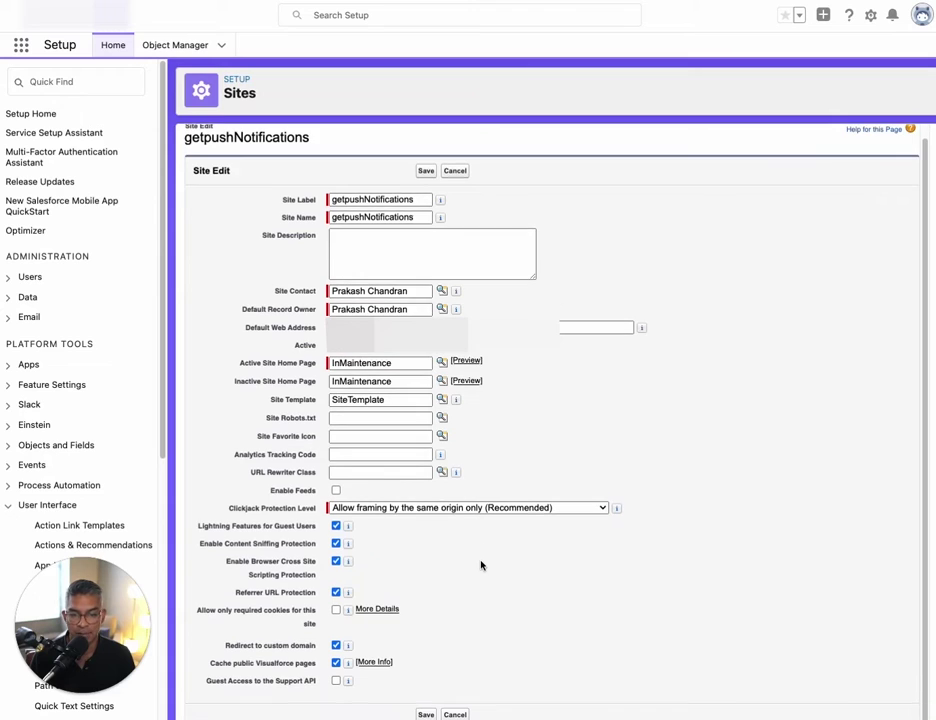
pyautogui.click(455, 172)
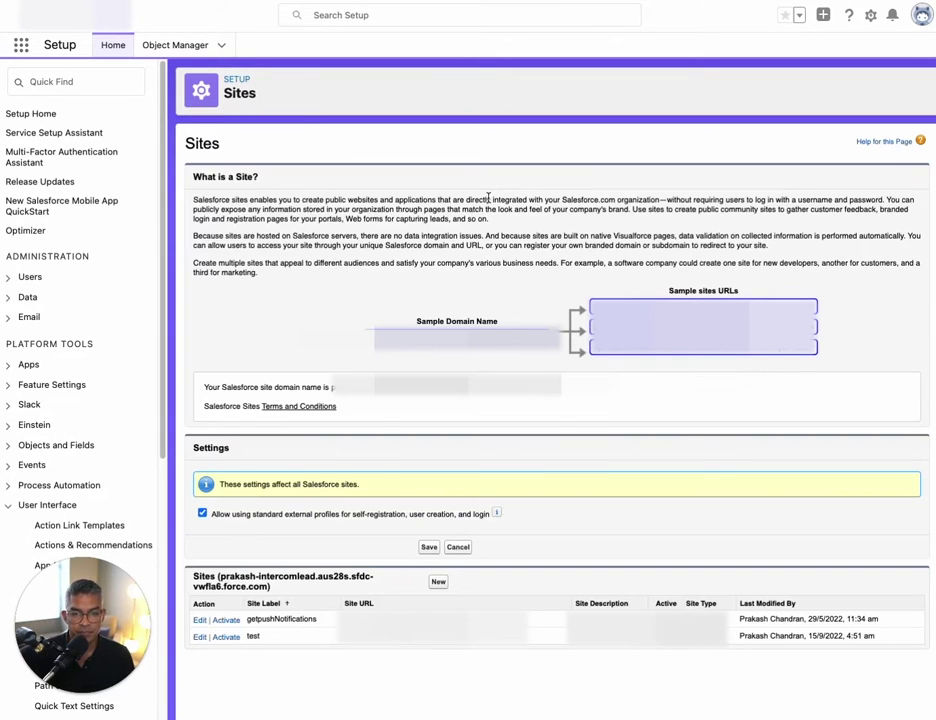
pyautogui.click(281, 619)
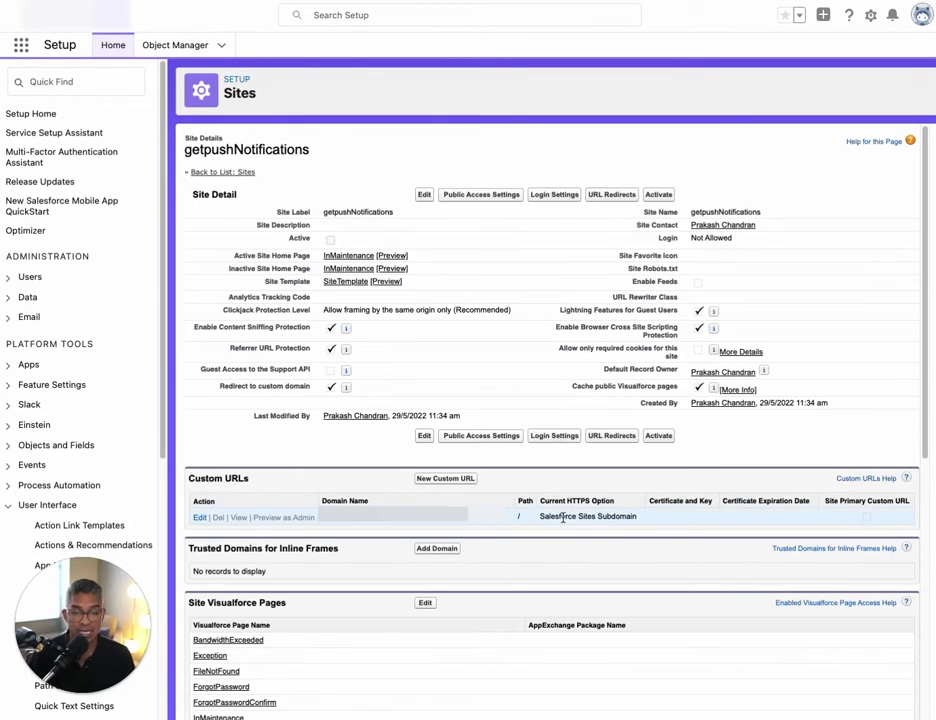
# Open the site's guest profile via Public Access Settings and view its Apex Class Access
pyautogui.click(481, 436)
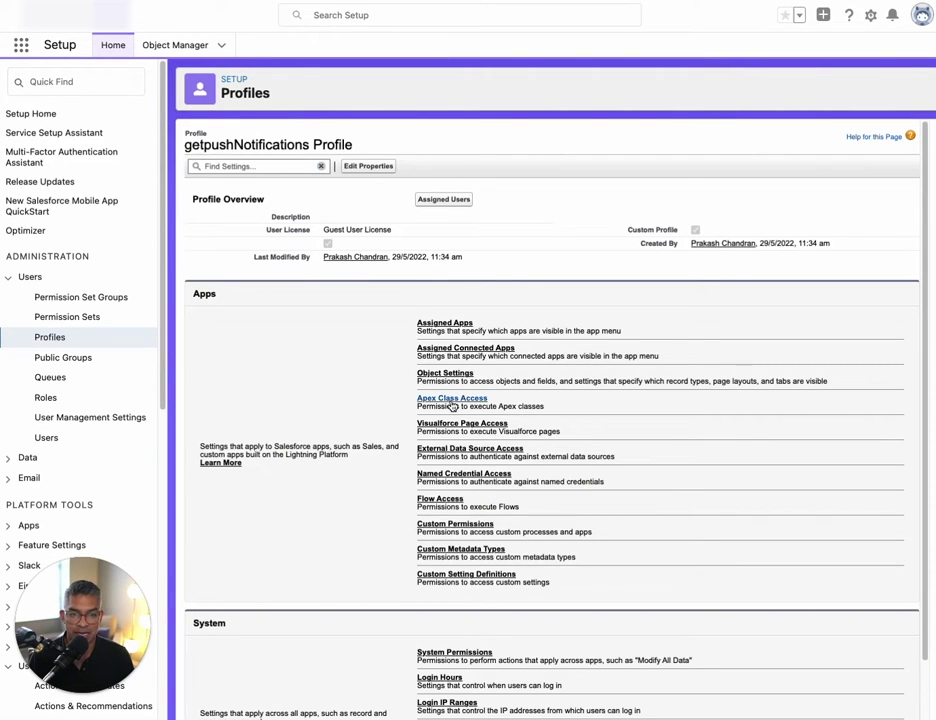
pyautogui.click(451, 399)
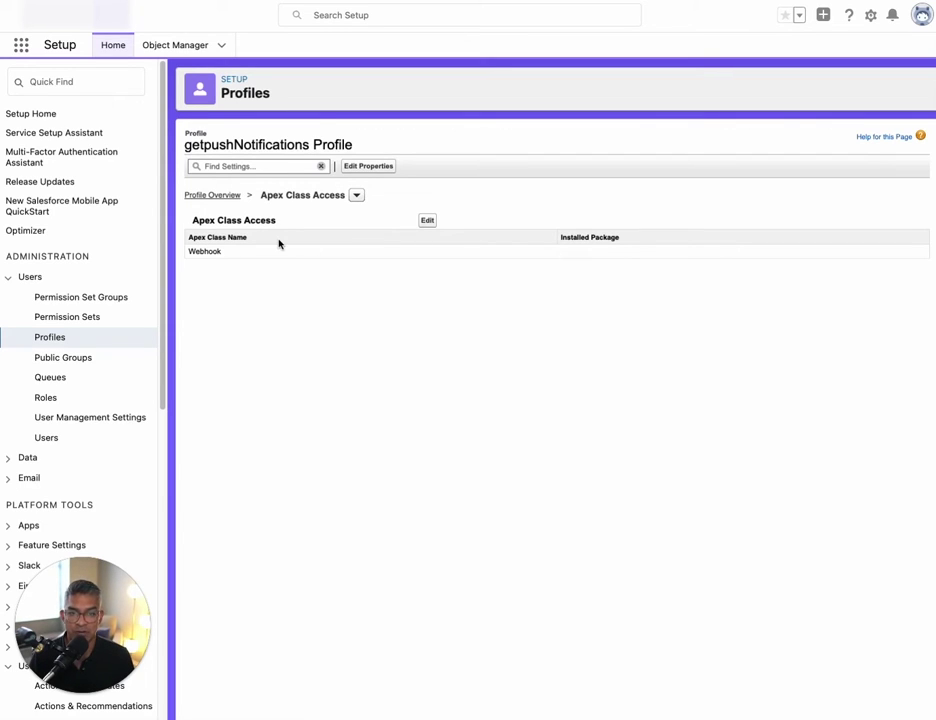
# Remove Webhook from the enabled Apex classes, then find it by typing 'webhook' and add it back
pyautogui.click(427, 221)
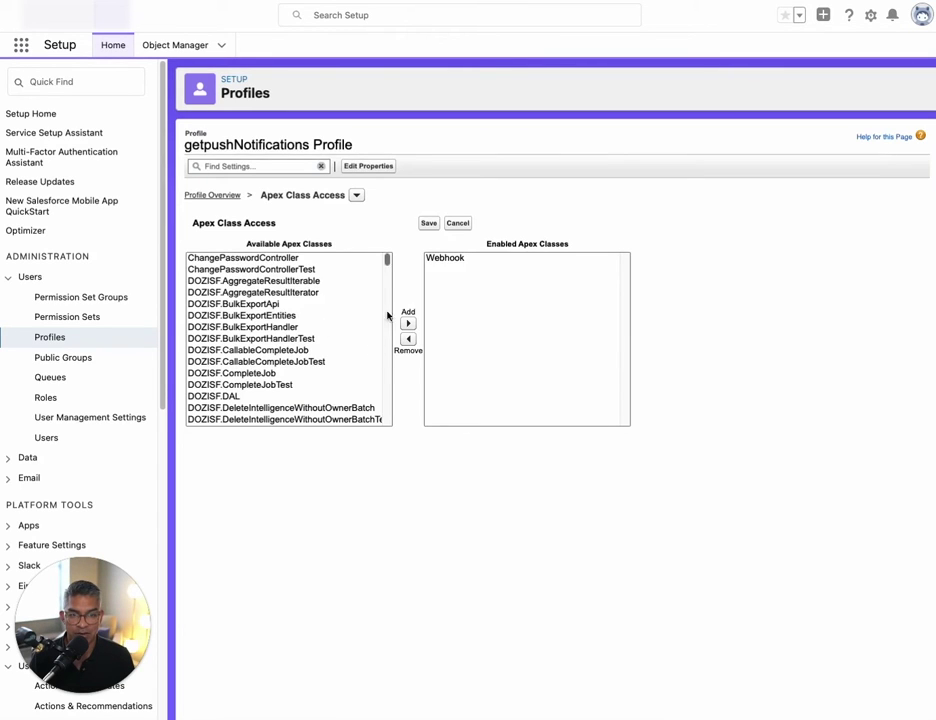
pyautogui.click(449, 259)
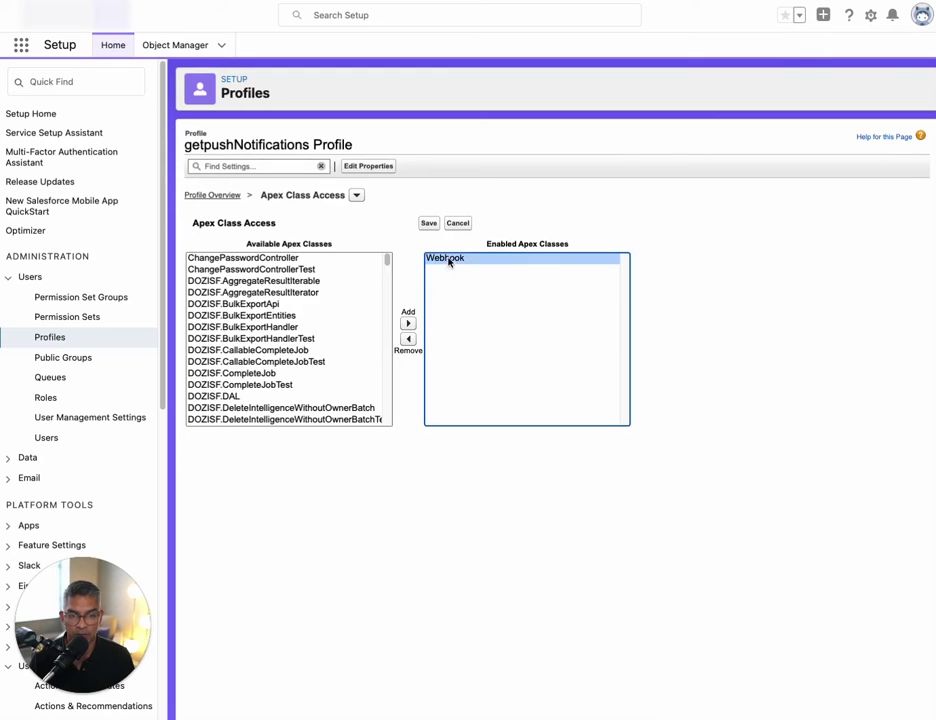
pyautogui.click(408, 339)
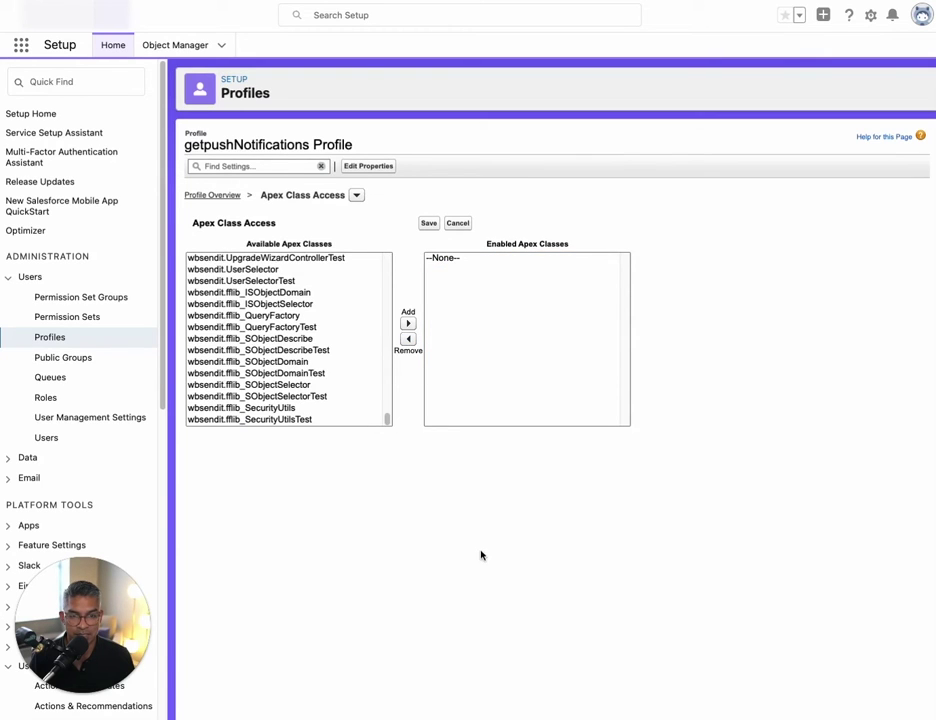
pyautogui.click(275, 342)
pyautogui.write('webhook')
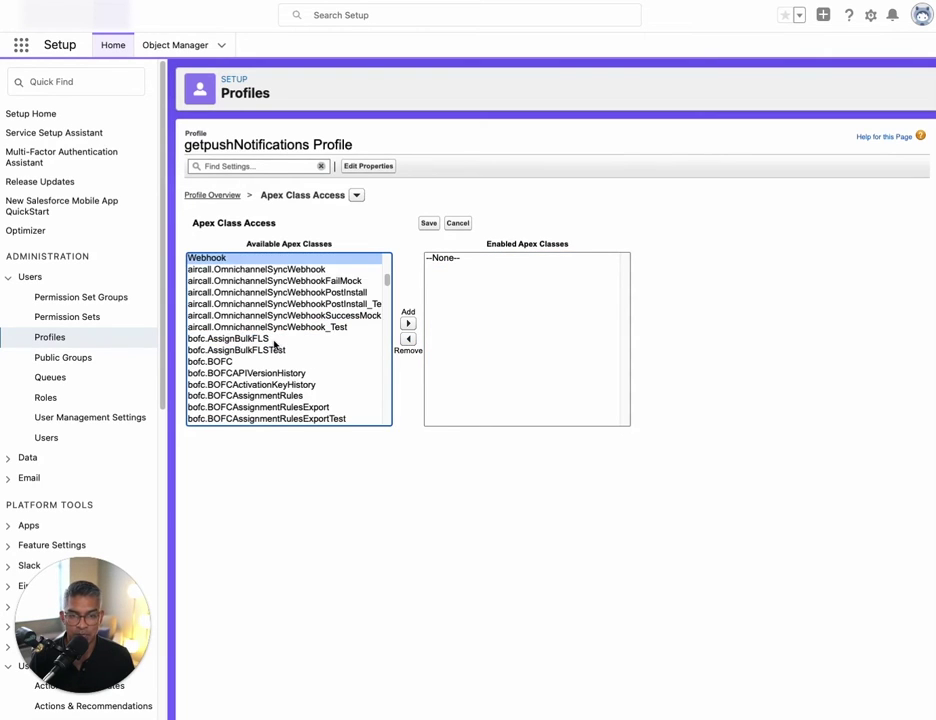
pyautogui.click(408, 323)
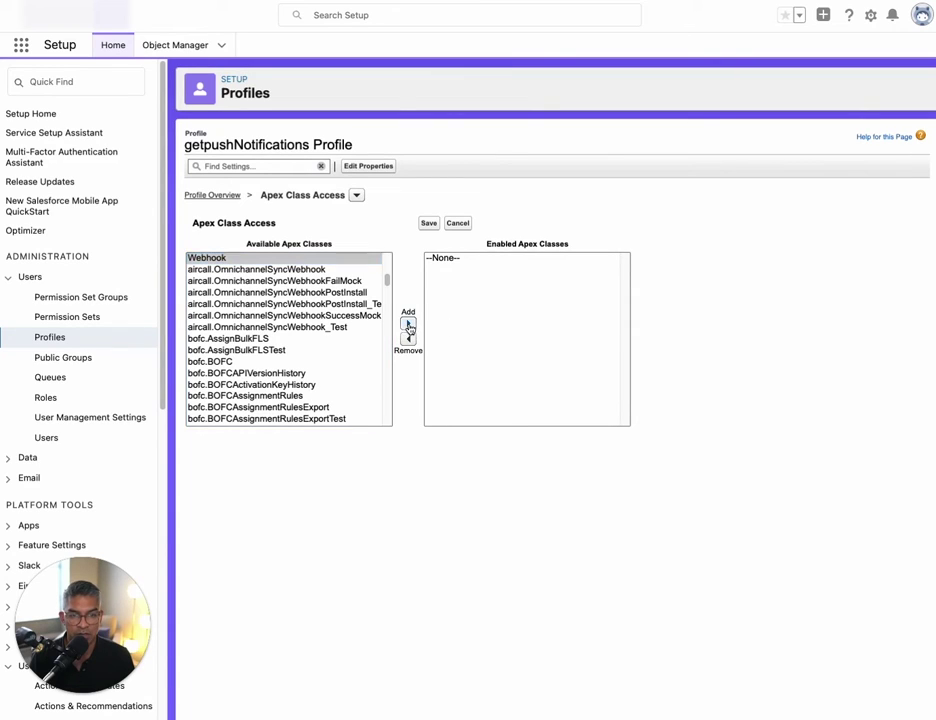
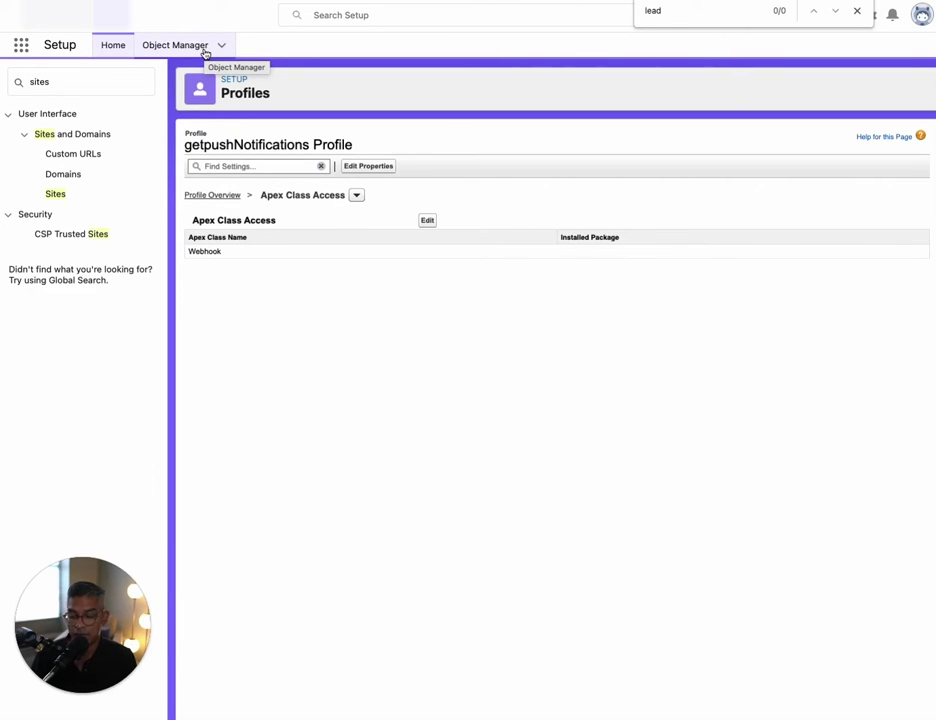
# Find the Lead object in Object Manager and show its triggers list
pyautogui.click(204, 48)
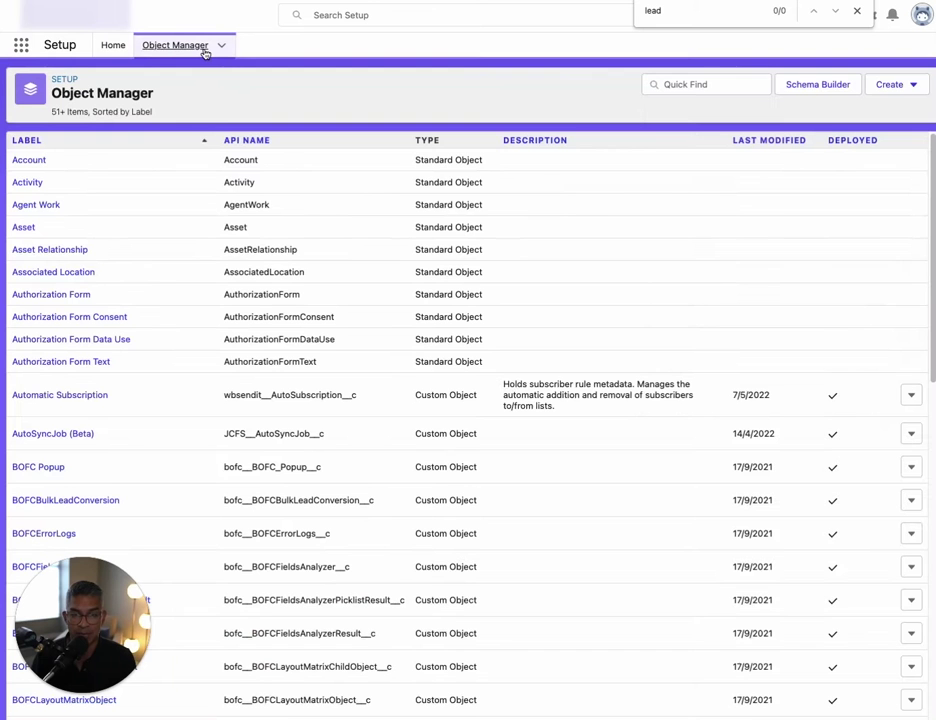
pyautogui.click(695, 86)
pyautogui.write('lead')
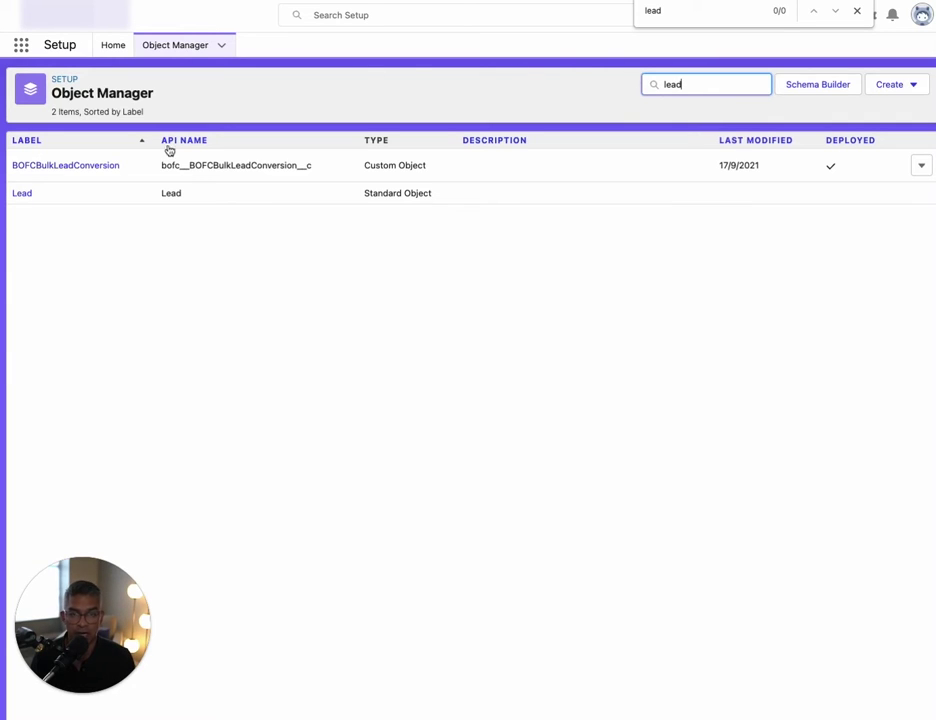
pyautogui.click(22, 193)
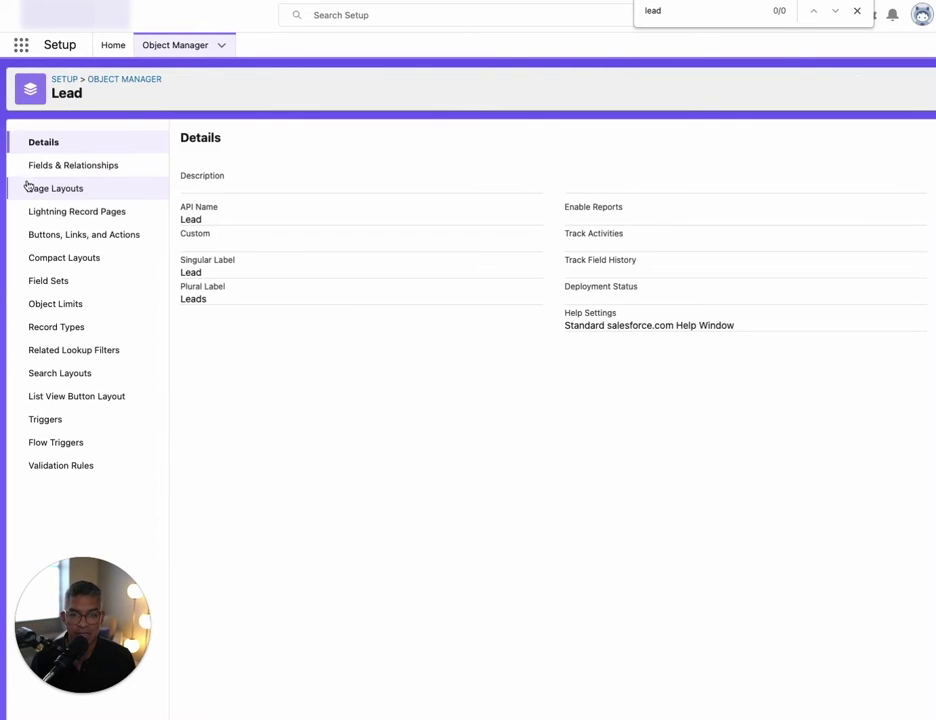
pyautogui.click(53, 426)
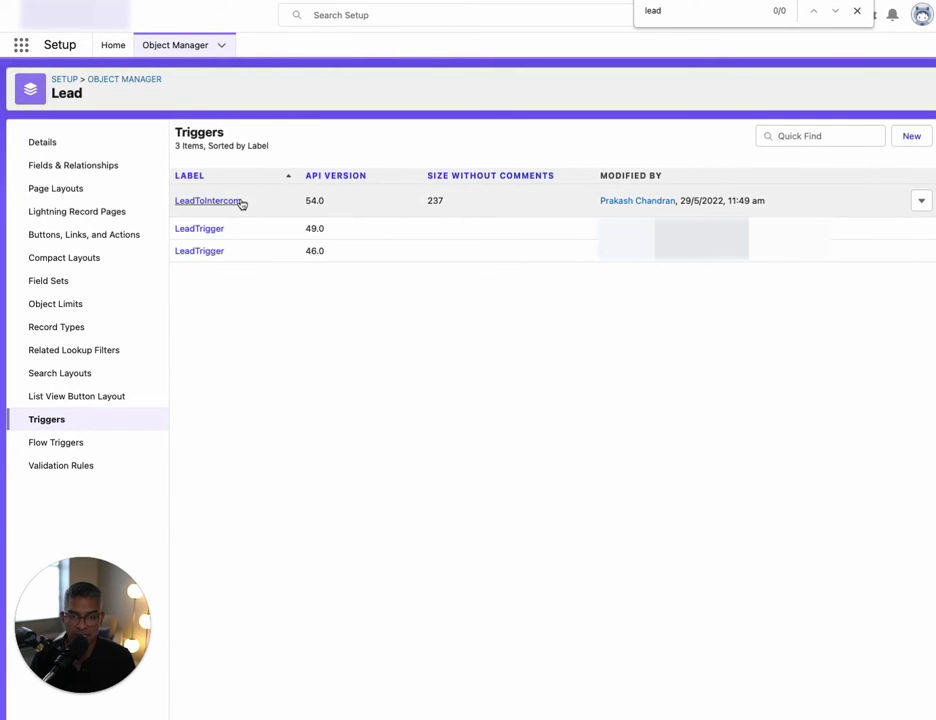
# Start a new Lead trigger and replace the template with the LeadToIntercom trigger code
pyautogui.click(911, 138)
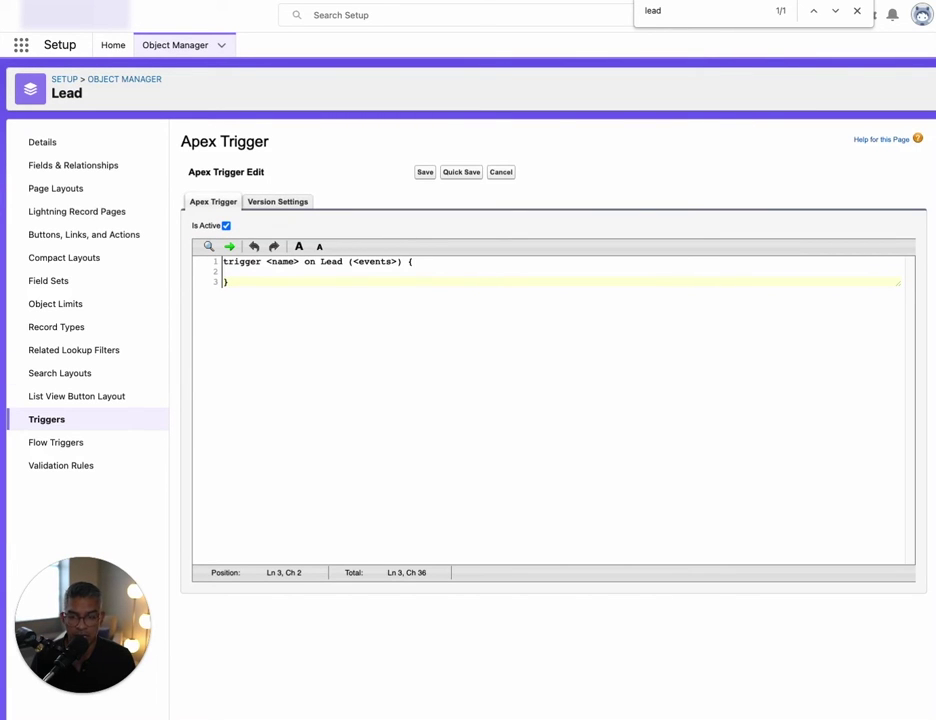
pyautogui.press('super+a')
pyautogui.press('super+v')
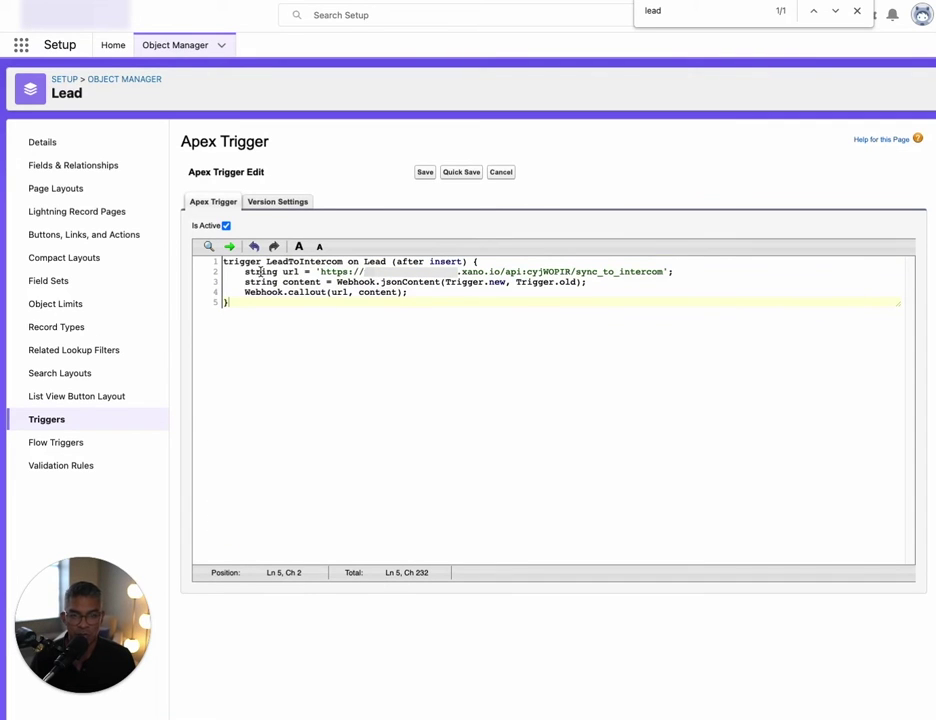
pyautogui.doubleClick(297, 263)
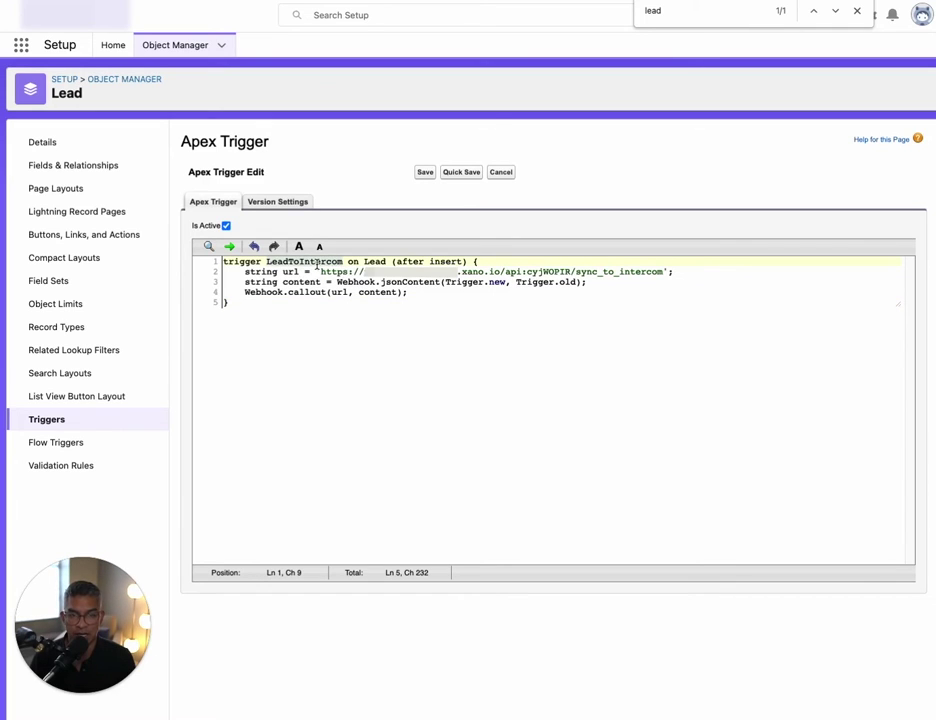
pyautogui.click(385, 262)
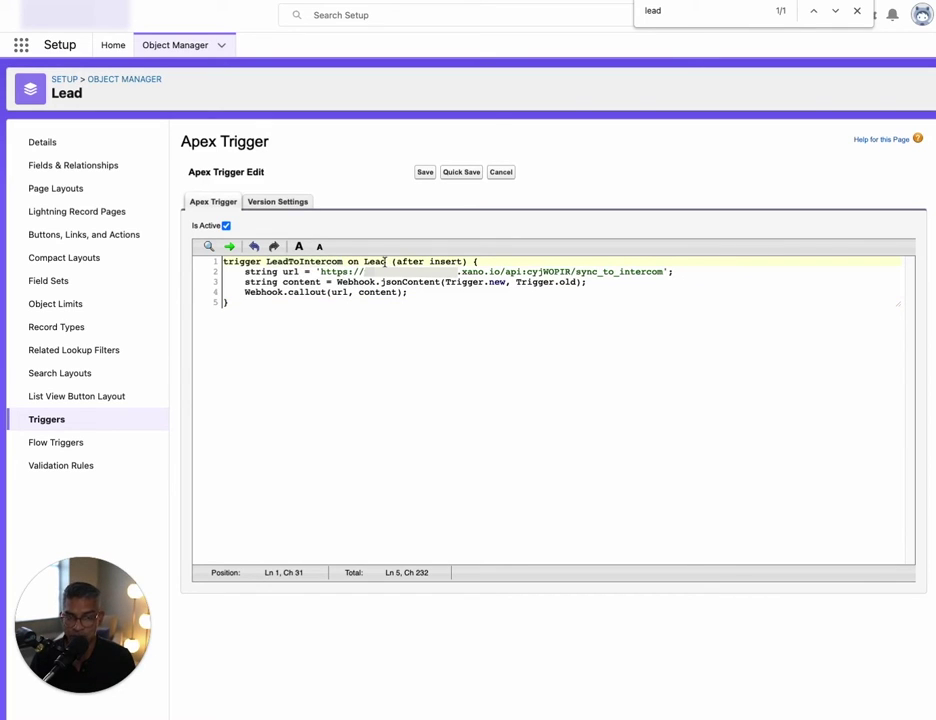
pyautogui.press('Right')
pyautogui.press('Right')
pyautogui.press('Right')
pyautogui.press('Right')
pyautogui.press('Right')
pyautogui.press('Left')
pyautogui.press('Left')
pyautogui.press('Left')
pyautogui.press('Left')
pyautogui.press('Left')
pyautogui.press('Left')
pyautogui.press('Left')
pyautogui.press('Left')
pyautogui.press('Left')
pyautogui.press('Left')
pyautogui.press('Left')
pyautogui.press('Left')
pyautogui.press('Left')
pyautogui.press('Left')
pyautogui.press('Left')
pyautogui.press('Left')
pyautogui.press('Left')
pyautogui.press('Left')
pyautogui.press('Left')
pyautogui.press('Left')
pyautogui.press('Left')
pyautogui.press('Left')
pyautogui.press('Left')
pyautogui.press('Left')
pyautogui.press('Left')
pyautogui.press('Left')
pyautogui.press('Left')
pyautogui.press('Left')
pyautogui.press('Left')
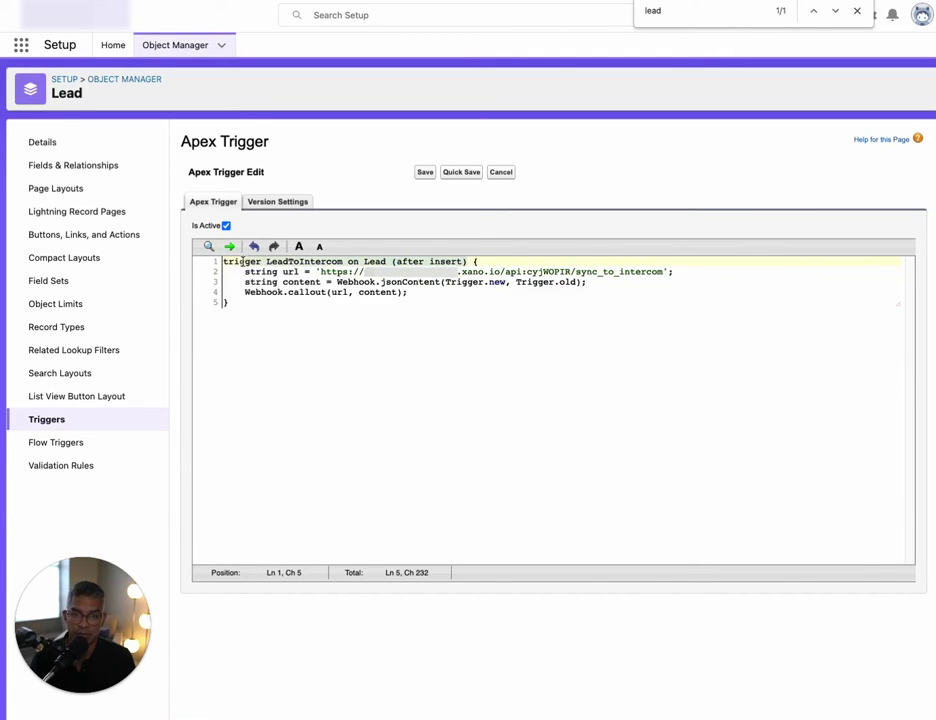
pyautogui.press('Right')
pyautogui.press('Right')
pyautogui.press('Right')
pyautogui.press('Right')
pyautogui.press('Right')
pyautogui.press('Right')
pyautogui.press('Right')
pyautogui.press('Right')
pyautogui.press('Right')
pyautogui.press('Right')
pyautogui.press('Right')
pyautogui.press('Right')
pyautogui.press('Right')
pyautogui.press('Right')
pyautogui.press('Right')
pyautogui.press('Right')
pyautogui.press('Right')
pyautogui.press('Right')
pyautogui.press('Right')
pyautogui.press('Right')
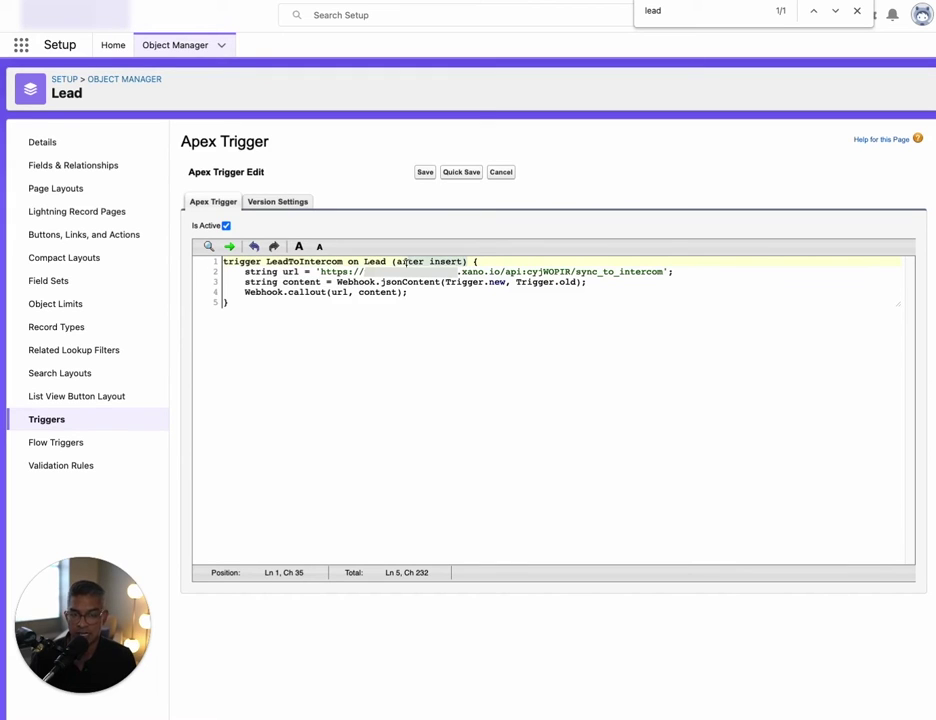
# Review the Xano URL and Webhook.jsonContent call, discard the draft, and open the existing LeadToIntercom trigger
pyautogui.click(492, 281)
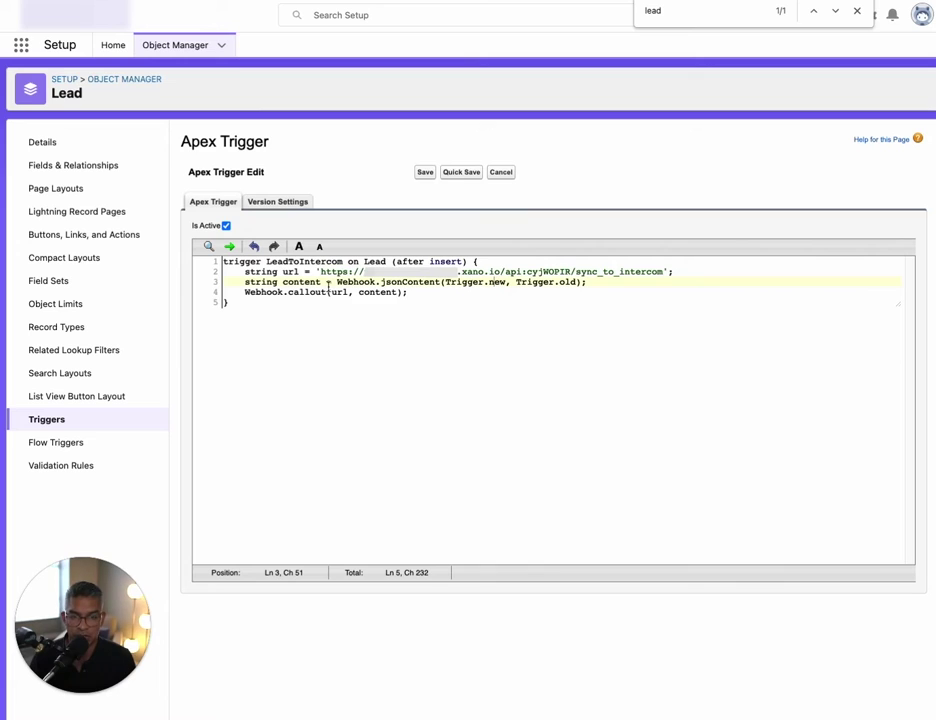
pyautogui.click(293, 272)
pyautogui.moveTo(318, 272); pyautogui.dragTo(658, 273)
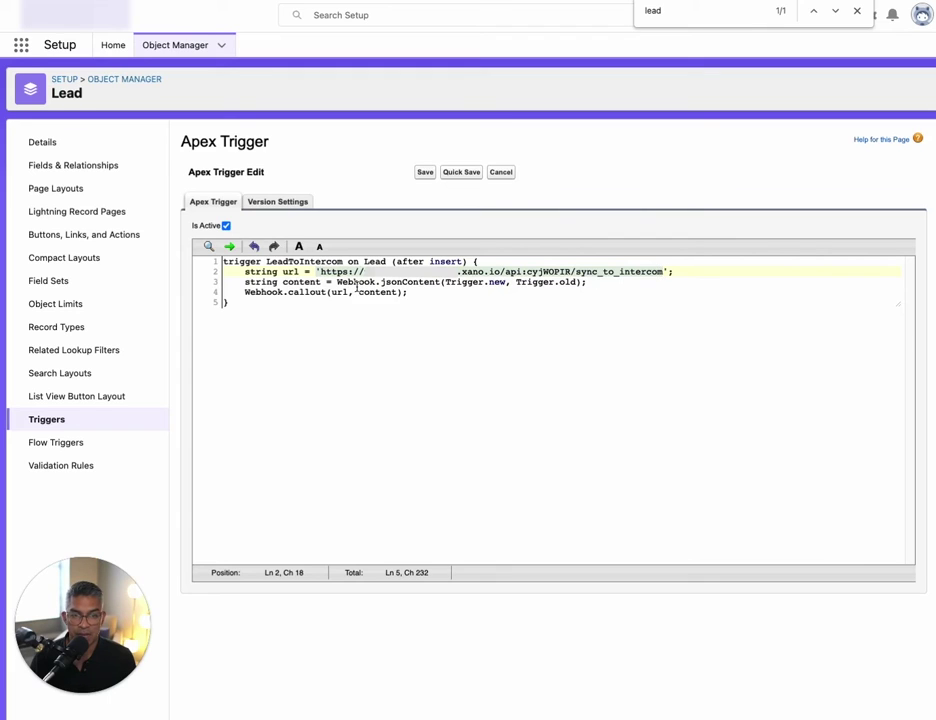
pyautogui.moveTo(338, 282); pyautogui.dragTo(441, 282)
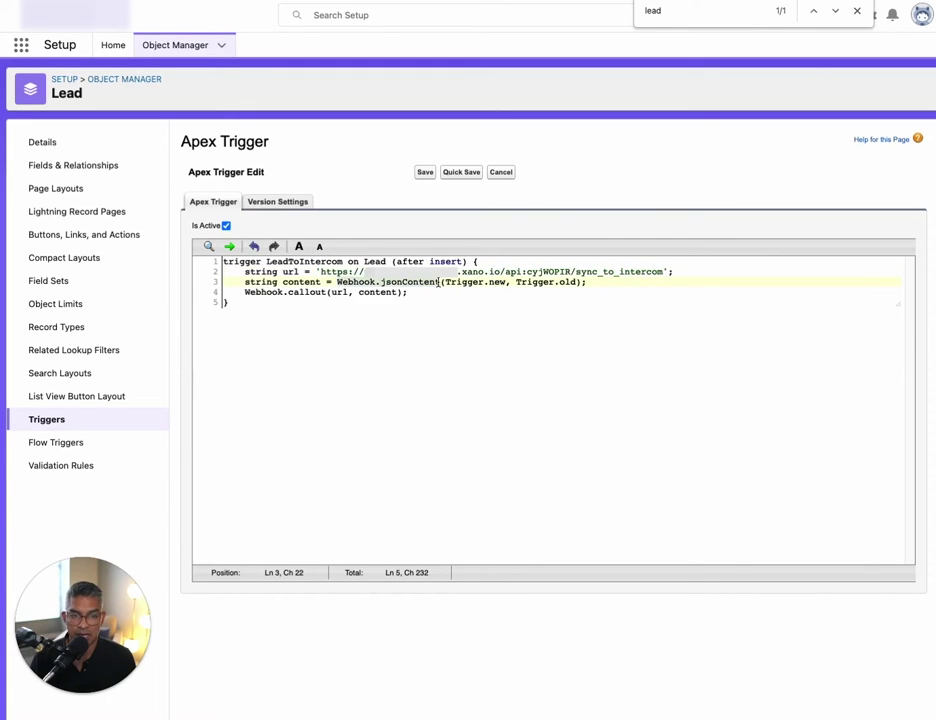
pyautogui.click(521, 283)
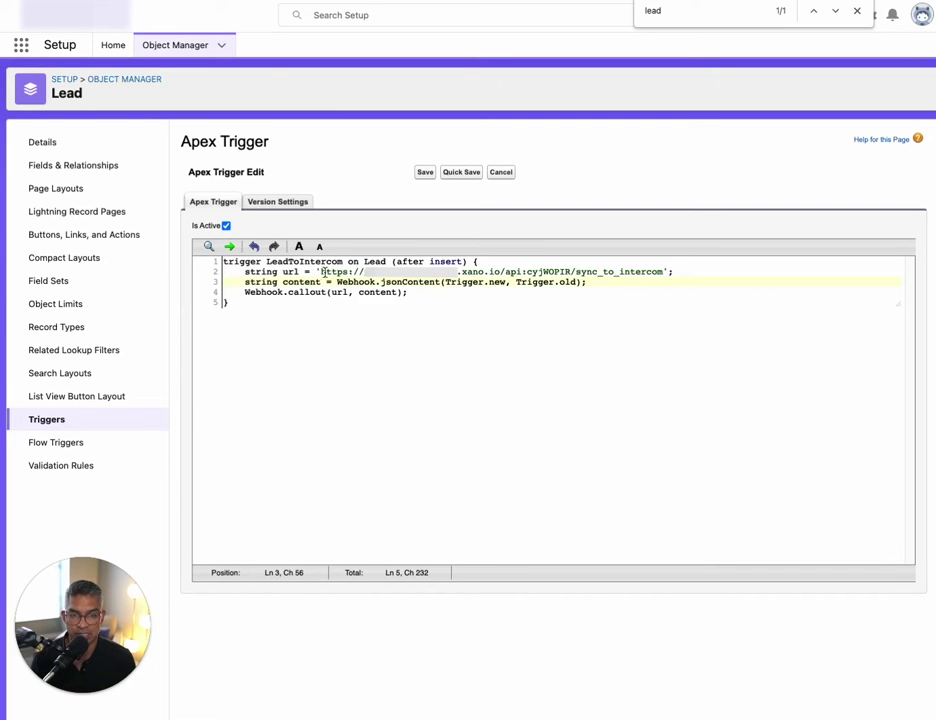
pyautogui.click(506, 174)
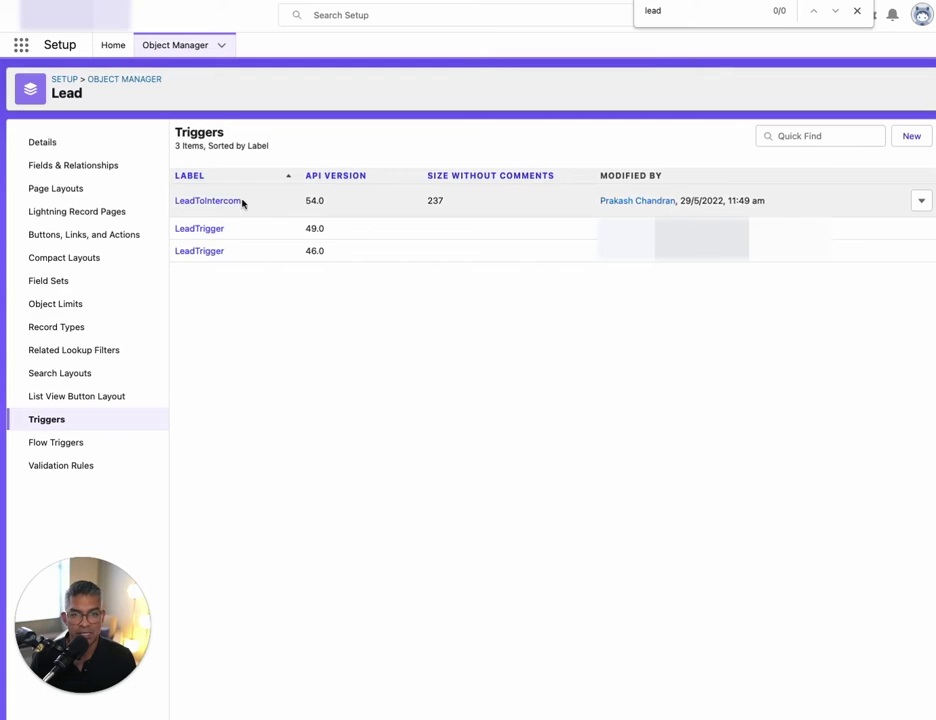
pyautogui.click(221, 201)
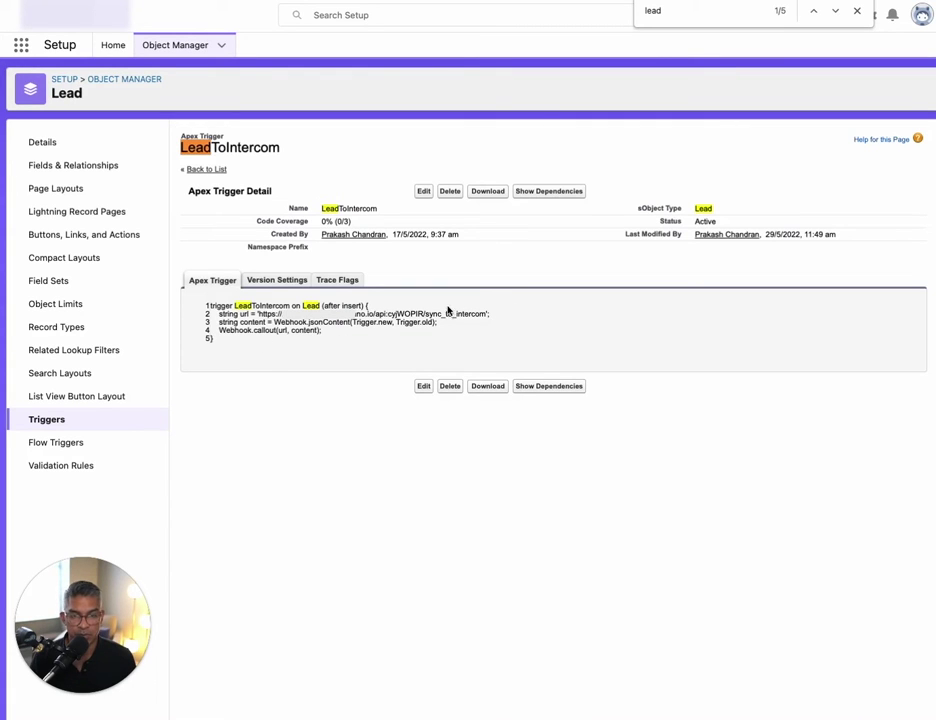
# Edit the LeadToIntercom trigger and delete the old webhook URL on line 2
pyautogui.click(423, 386)
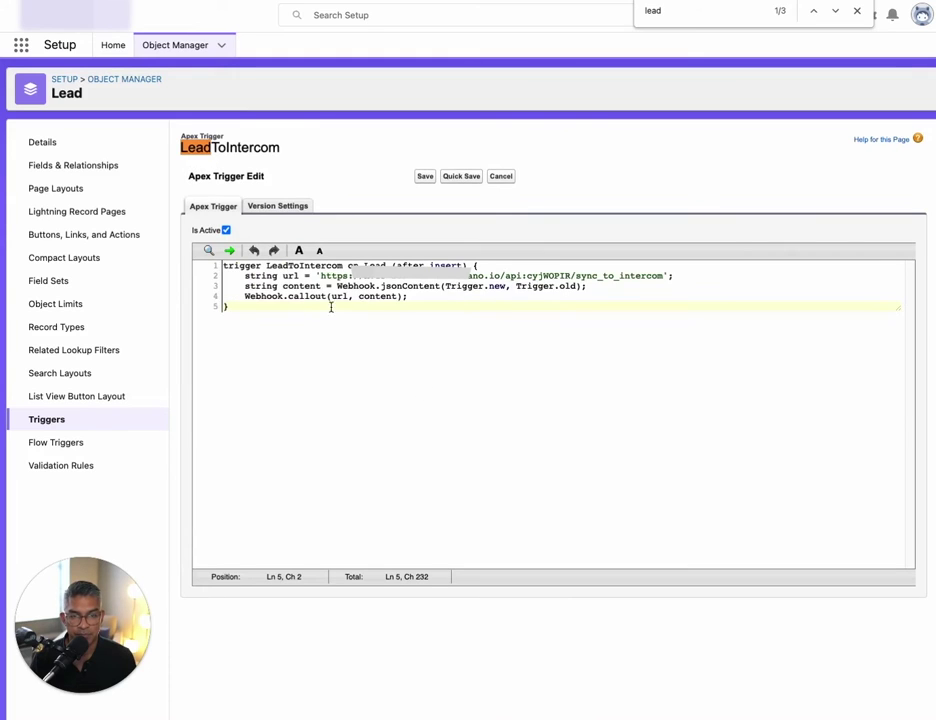
pyautogui.click(318, 275)
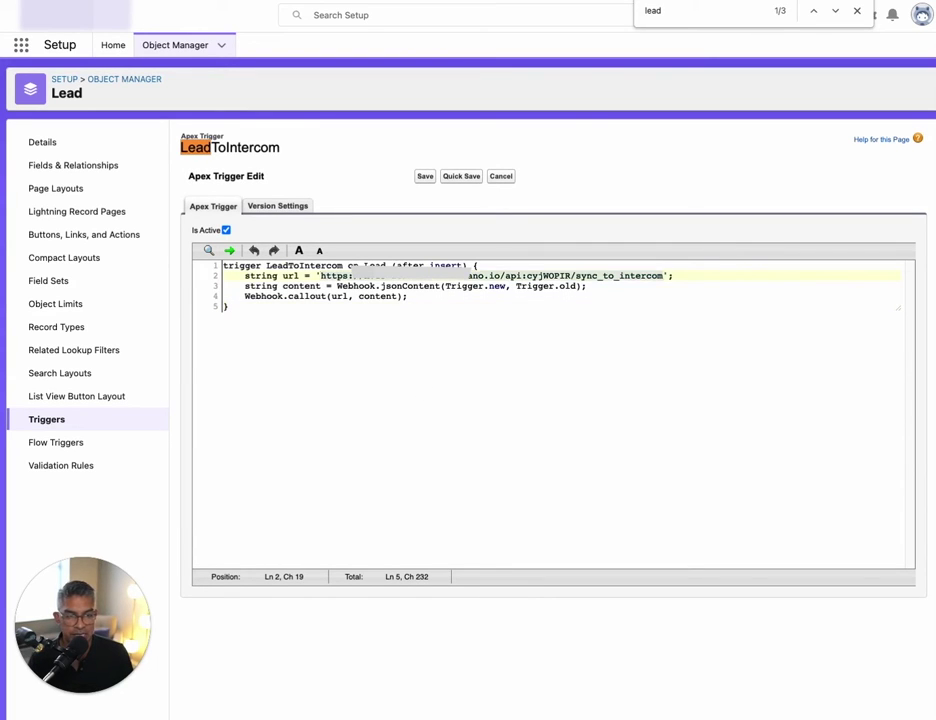
pyautogui.press('BackSpace')
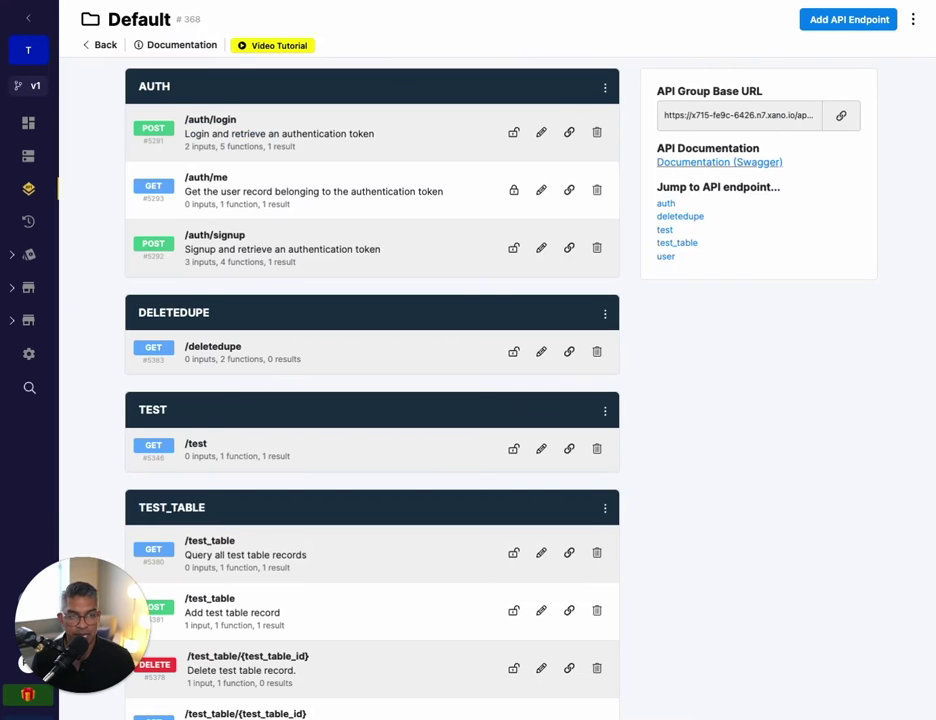
# Create a salesforce_sync API endpoint from scratch and set its verb to POST
pyautogui.click(832, 22)
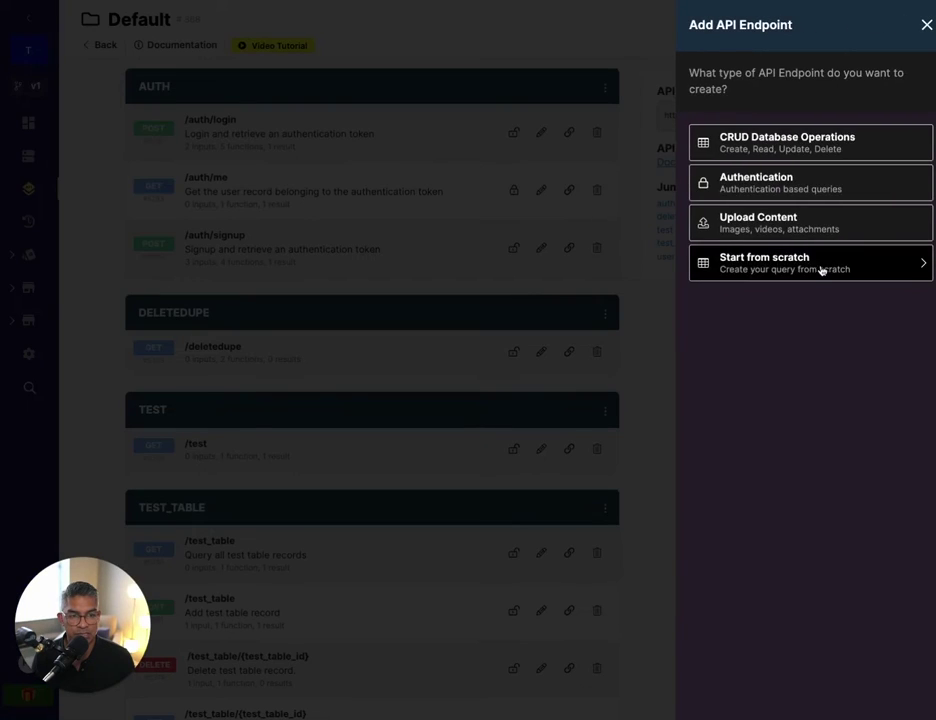
pyautogui.click(821, 266)
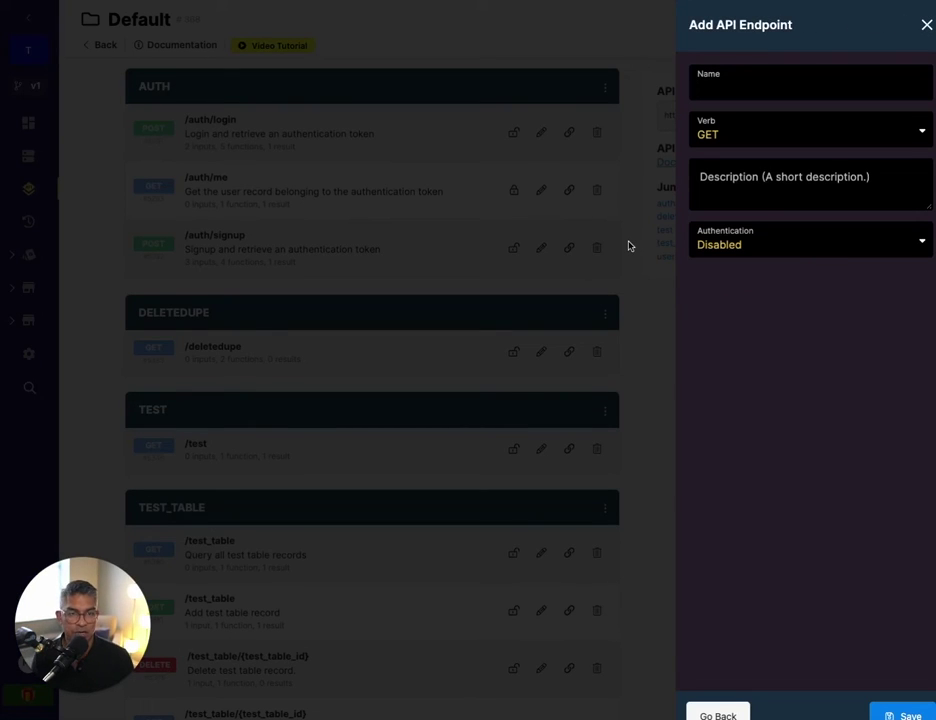
pyautogui.write('salesforce_sync')
pyautogui.press('Return')
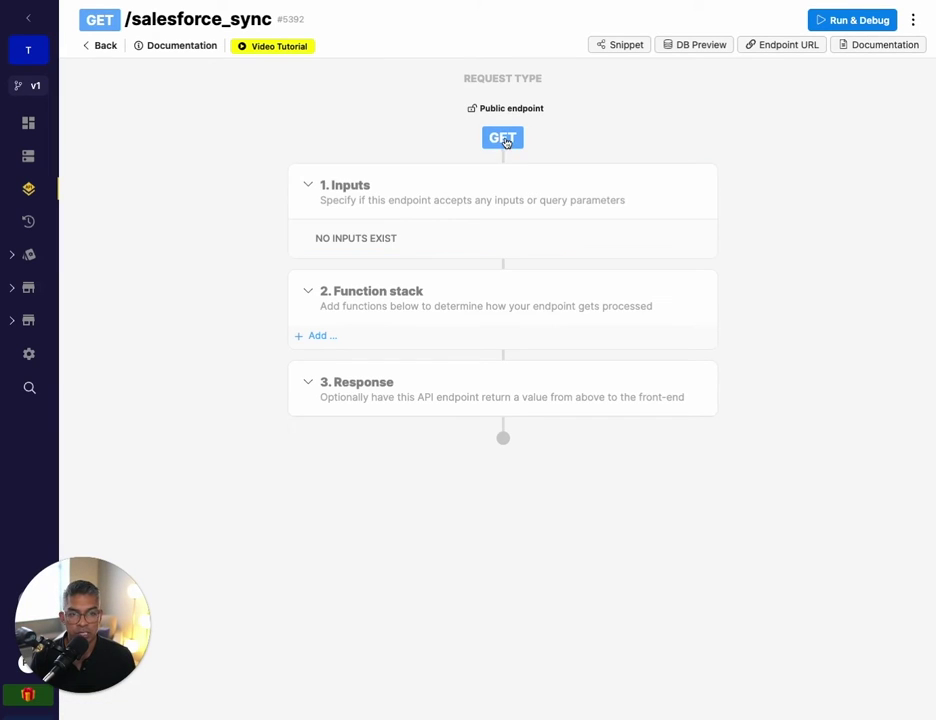
pyautogui.click(504, 142)
pyautogui.click(742, 255)
pyautogui.click(742, 267)
pyautogui.click(903, 714)
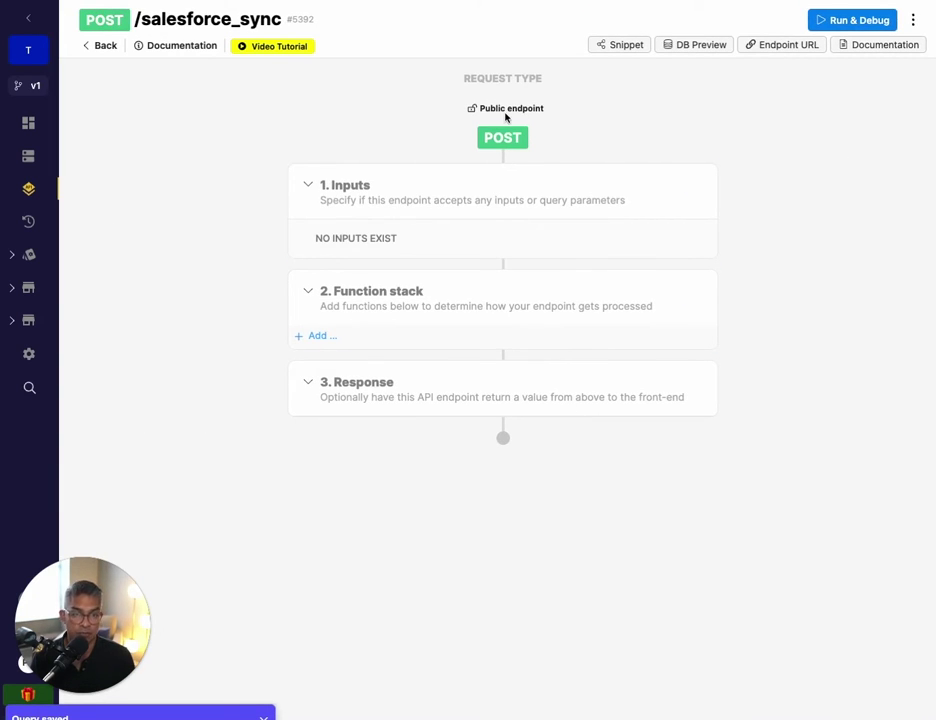
# Add a Get All Input (Webhook) step to the function stack named from_salesforce
pyautogui.click(320, 337)
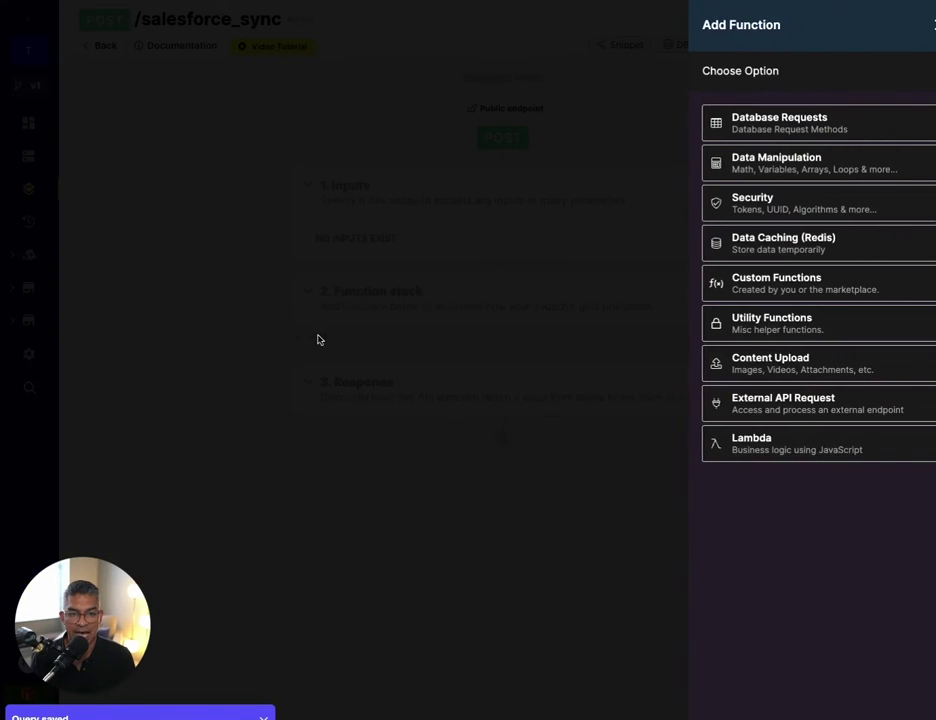
pyautogui.click(815, 330)
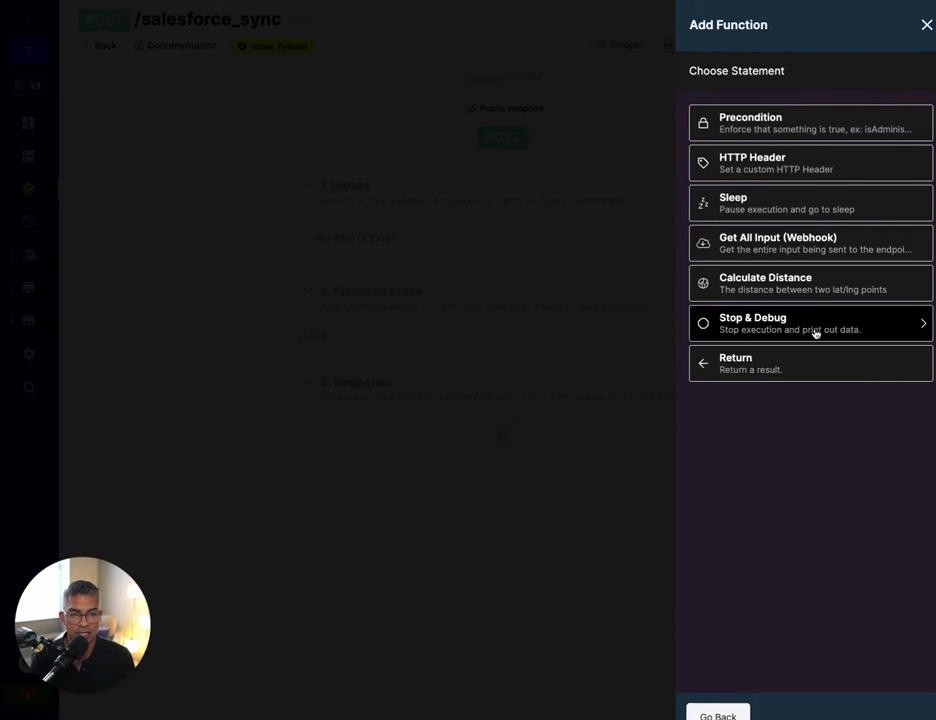
pyautogui.click(772, 244)
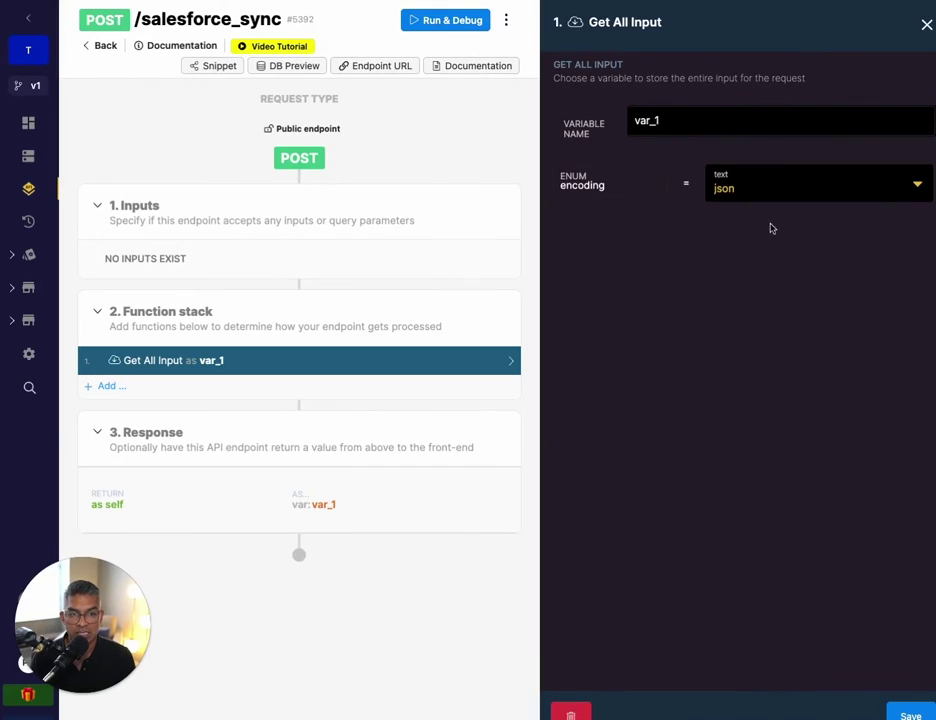
pyautogui.doubleClick(706, 124)
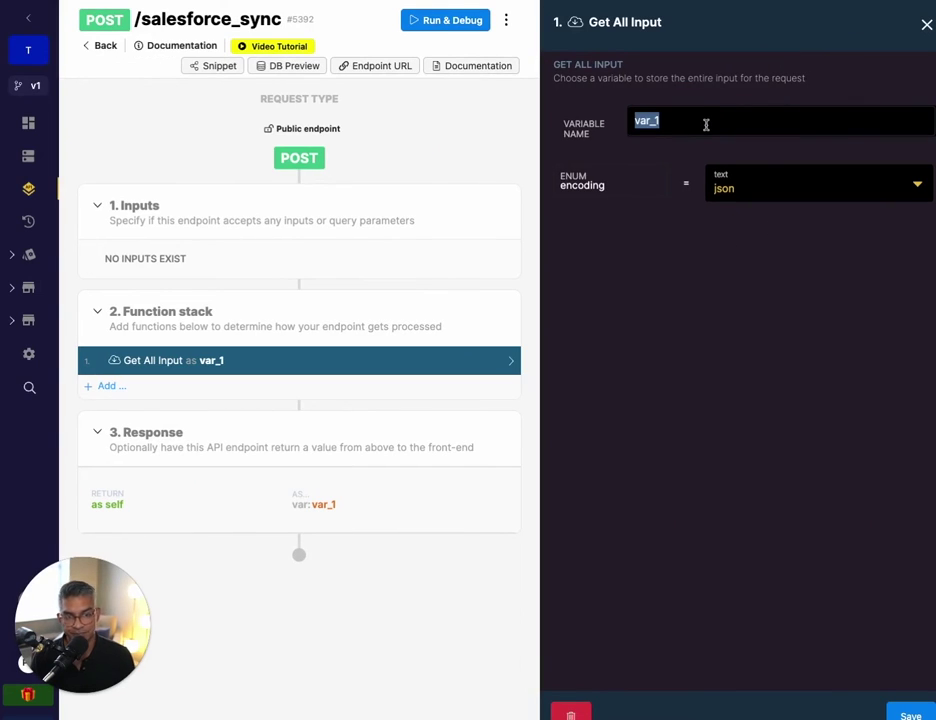
pyautogui.write('from_salesforce')
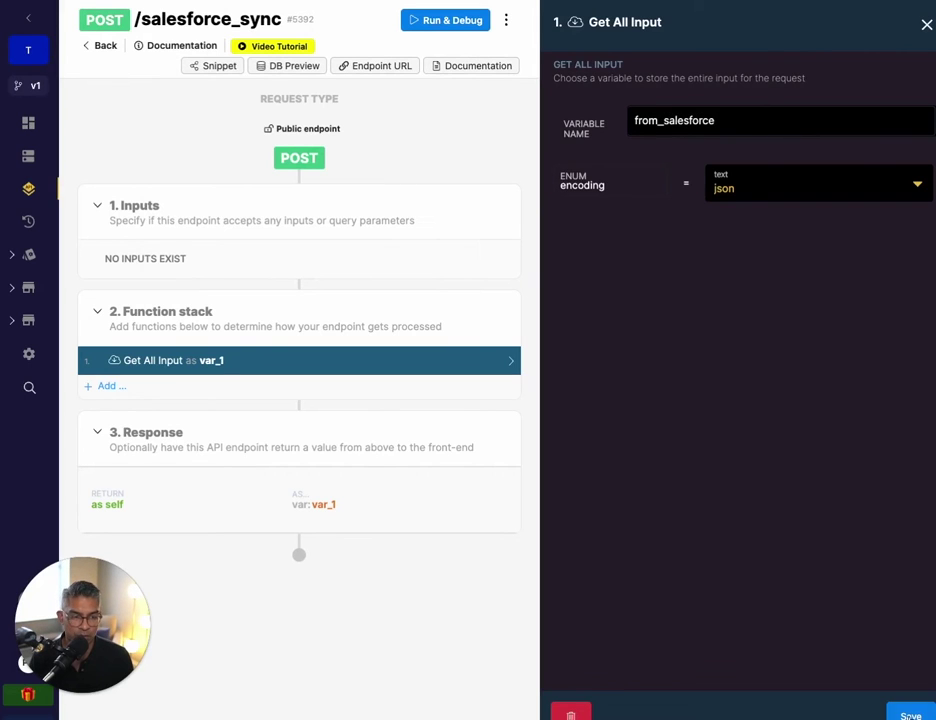
pyautogui.click(910, 715)
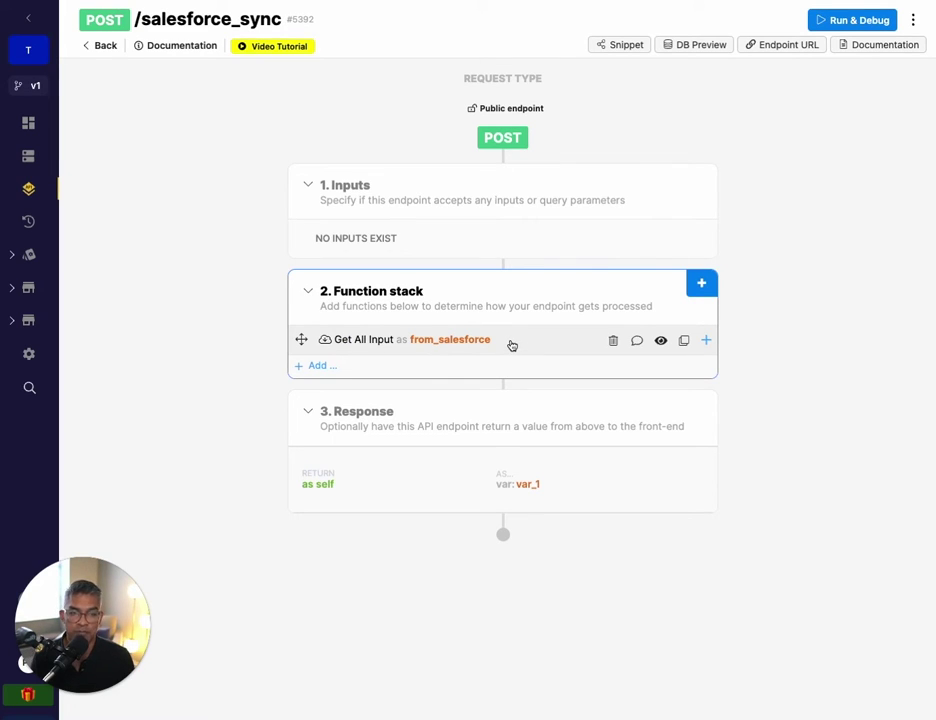
# Delete the var_1 return from the response and copy the endpoint URL
pyautogui.click(531, 461)
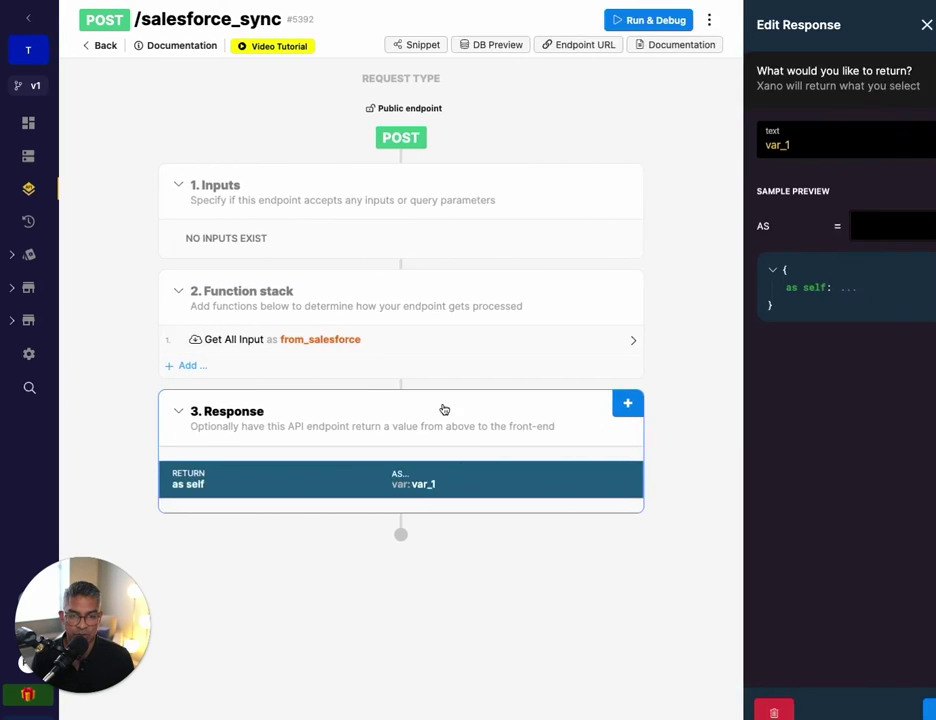
pyautogui.click(925, 25)
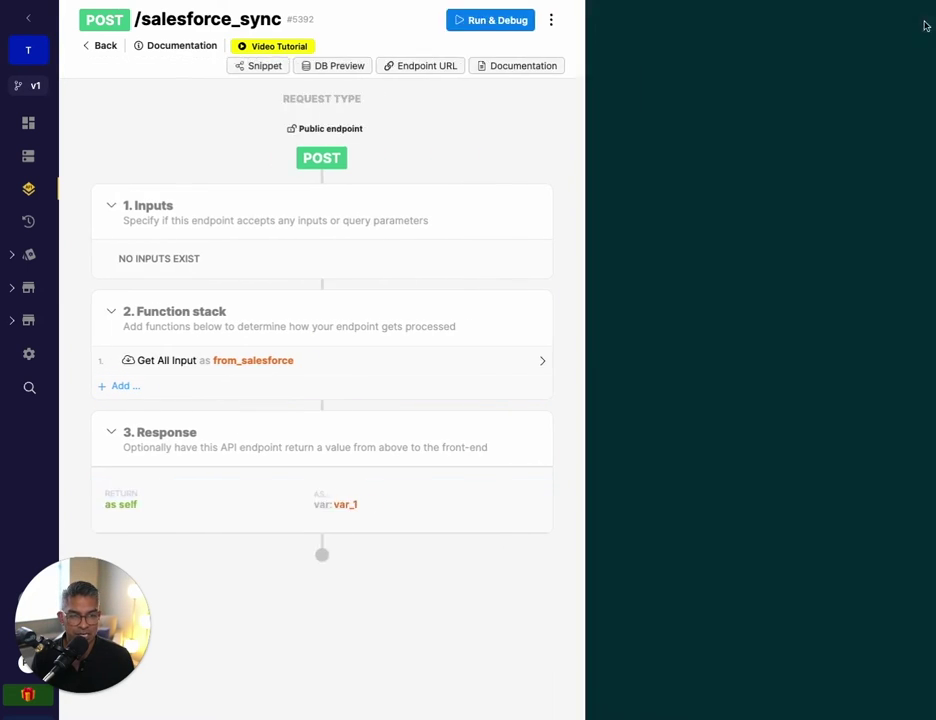
pyautogui.click(392, 476)
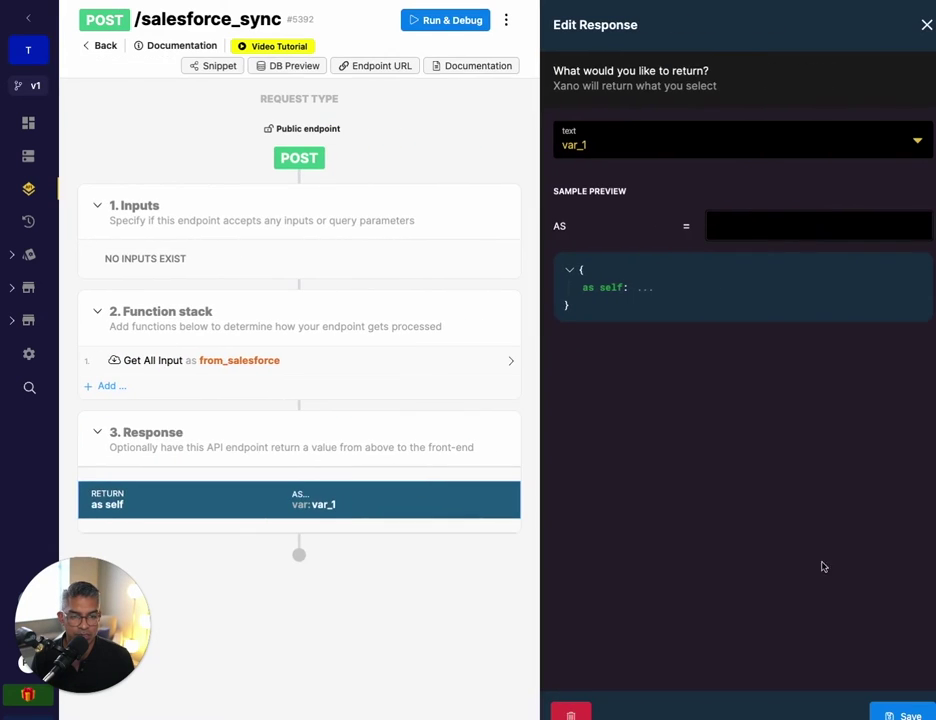
pyautogui.click(566, 711)
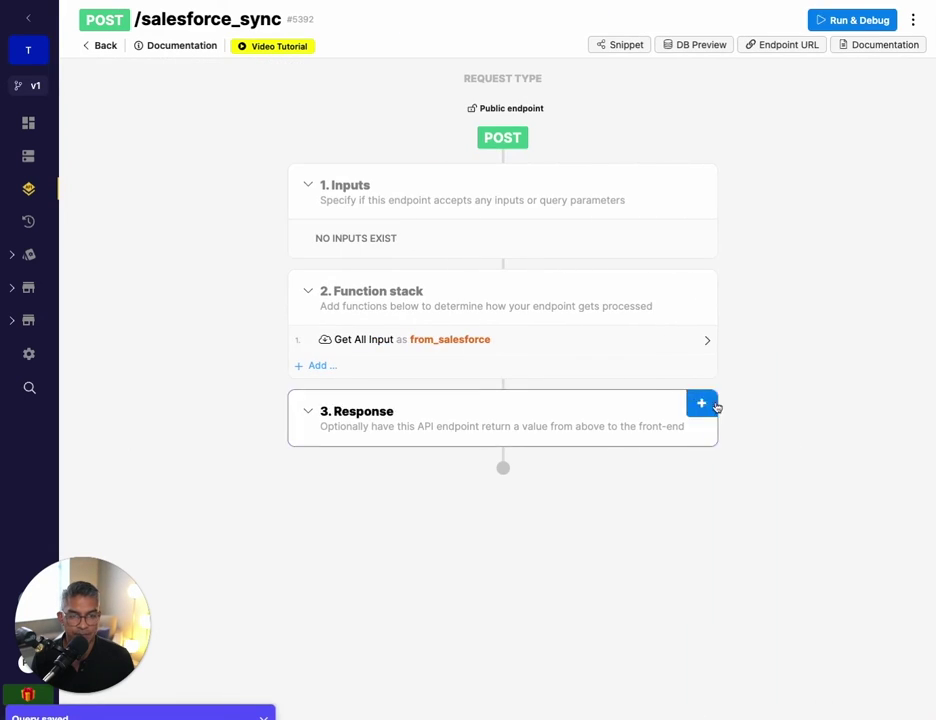
pyautogui.click(765, 45)
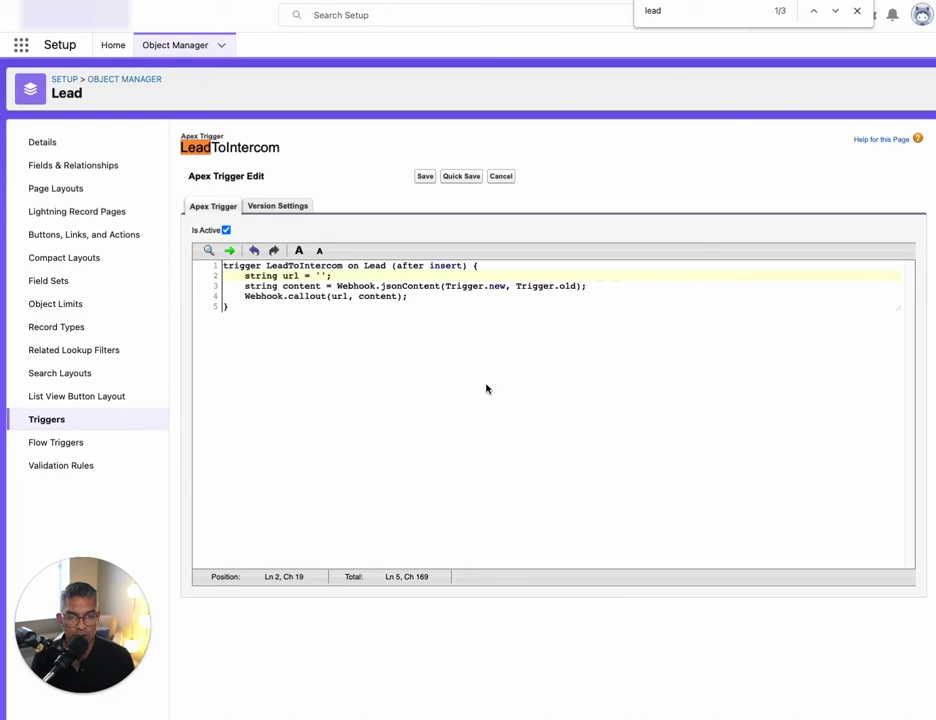
# Paste the Xano salesforce_sync URL into the trigger's url string and save the trigger
pyautogui.hotkey('ctrl', 'v')
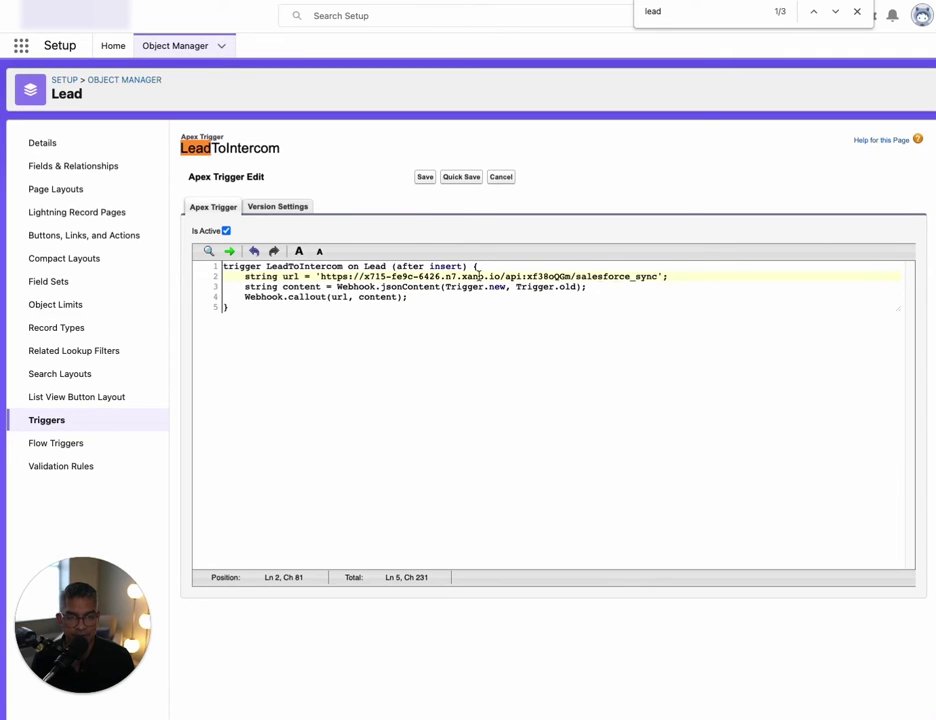
pyautogui.click(425, 177)
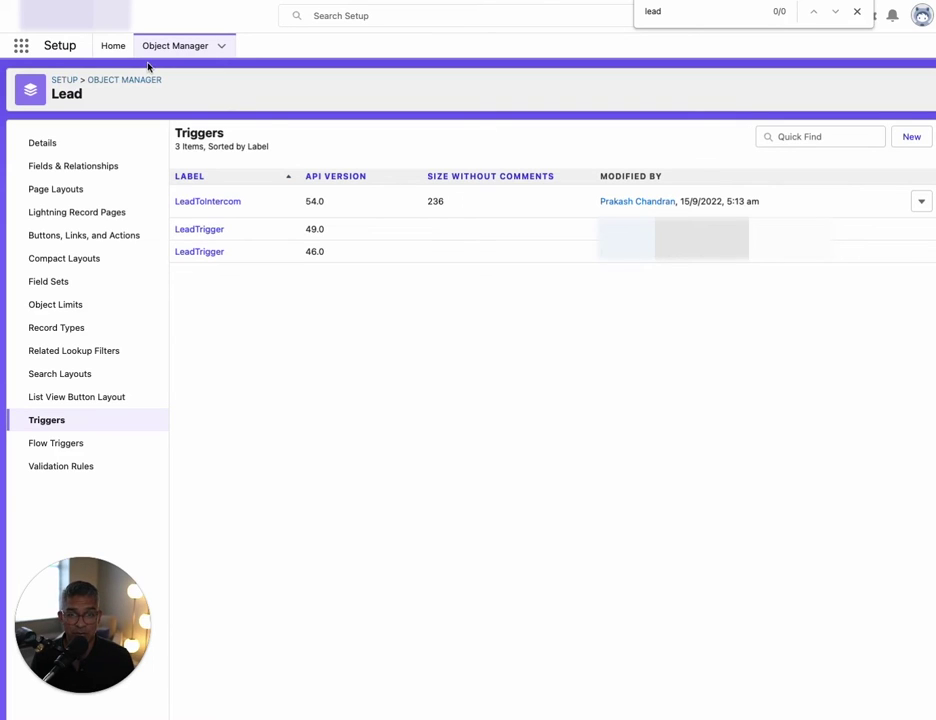
# Switch to the Sales app, go to the Leads tab and begin a new lead
pyautogui.click(20, 50)
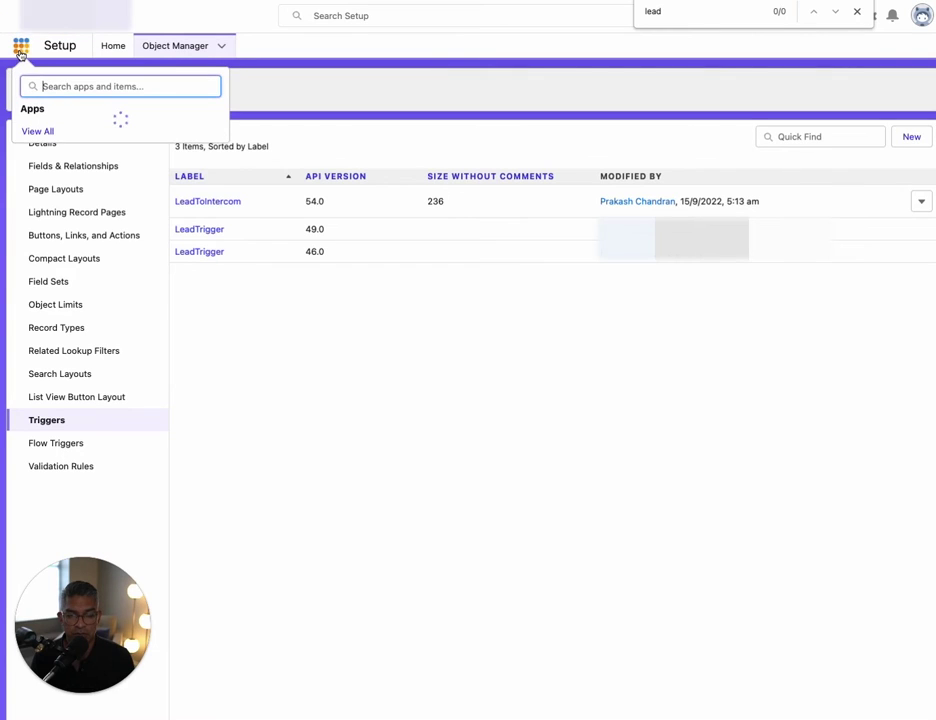
pyautogui.click(57, 153)
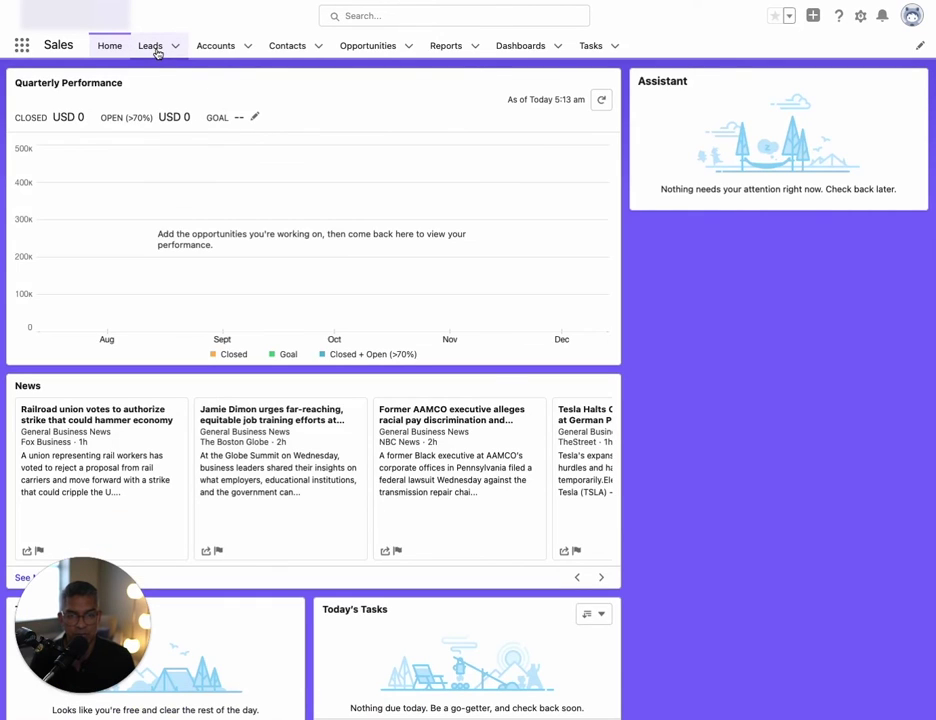
pyautogui.click(152, 46)
pyautogui.click(549, 88)
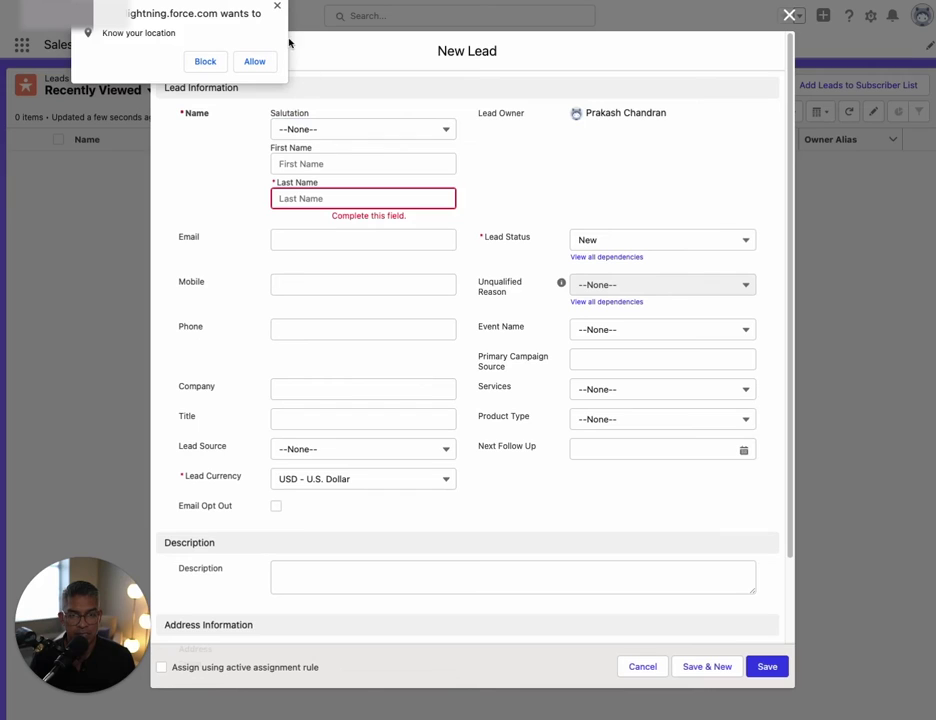
# Set salutation Mr. and enter the lead's first name, last name and e-mail address
pyautogui.click(254, 61)
pyautogui.click(310, 135)
pyautogui.click(301, 176)
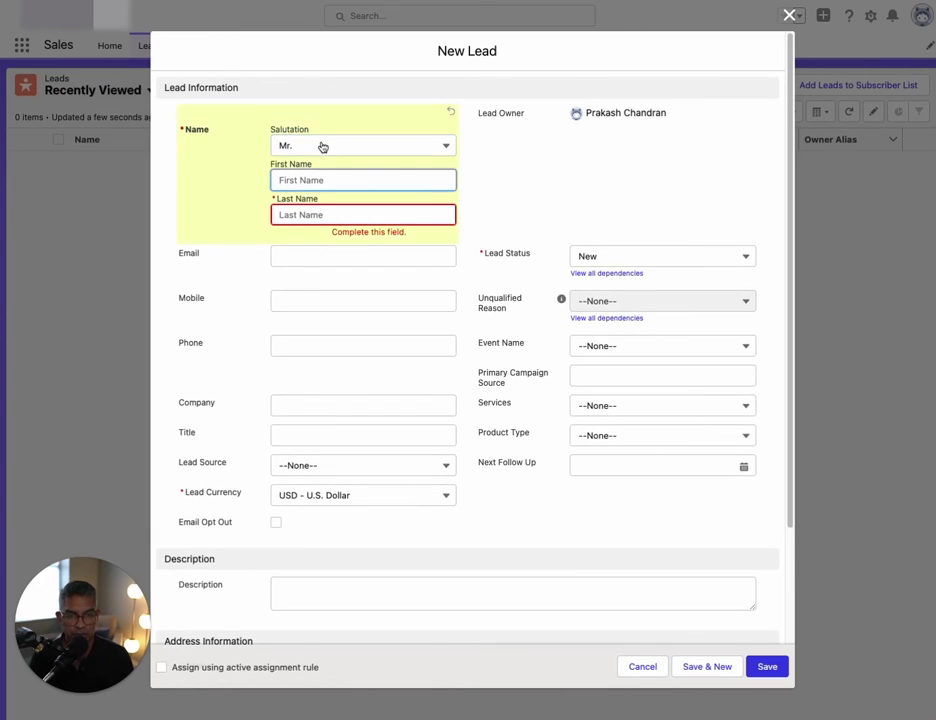
pyautogui.write('Jane')
pyautogui.press('Tab')
pyautogui.write('Sm')
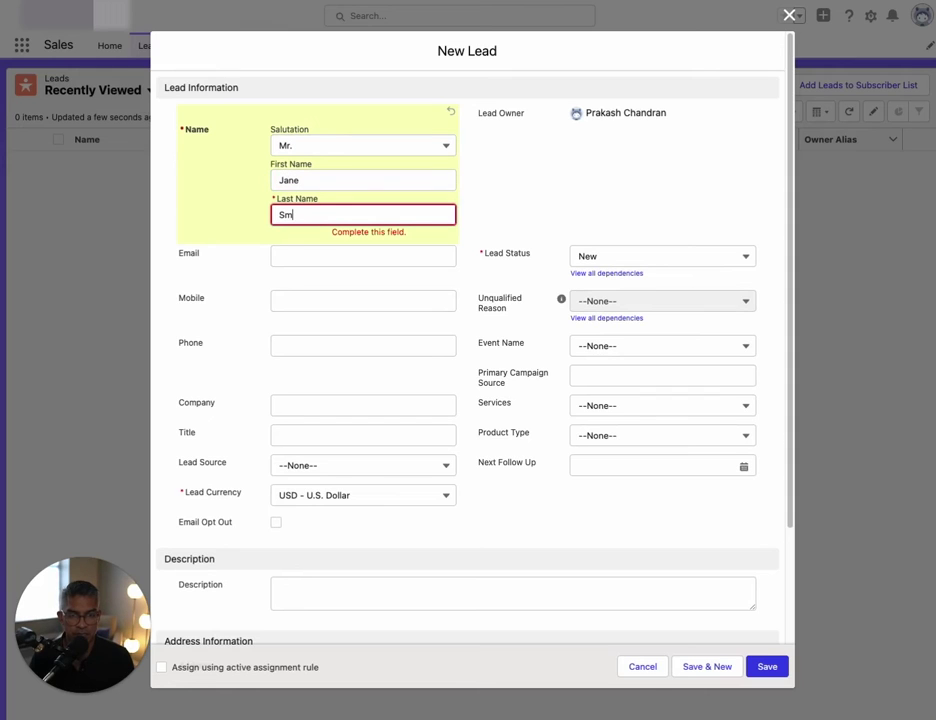
pyautogui.write('ith')
pyautogui.press('Tab')
pyautogui.write('s@jane.com')
pyautogui.press('Tab')
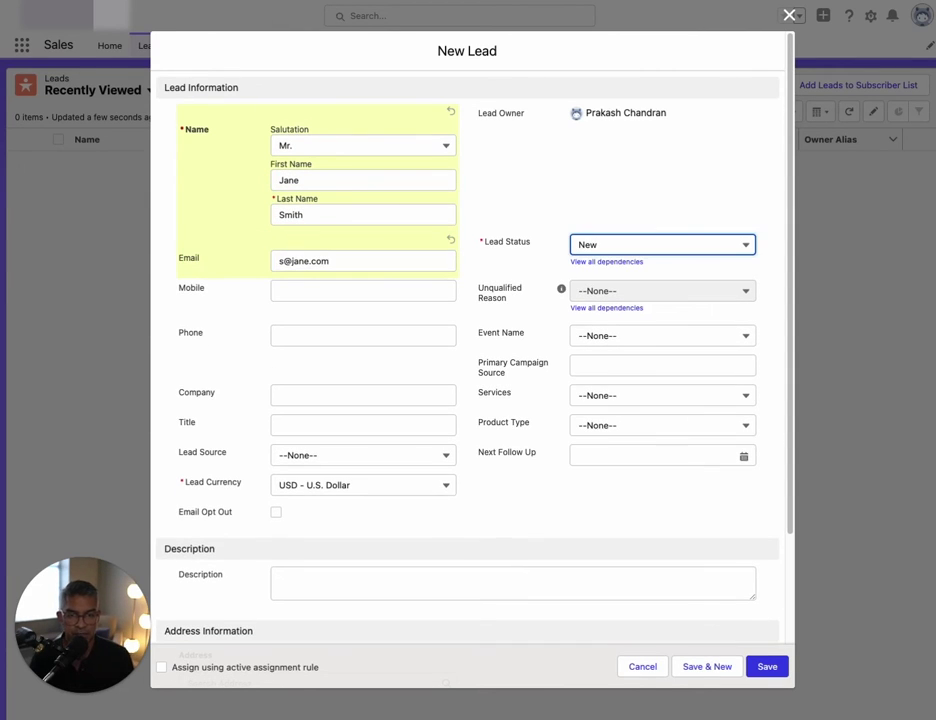
# Enter the lead's mobile number, tick Email Opt Out and save the lead
pyautogui.click(307, 287)
pyautogui.write('123')
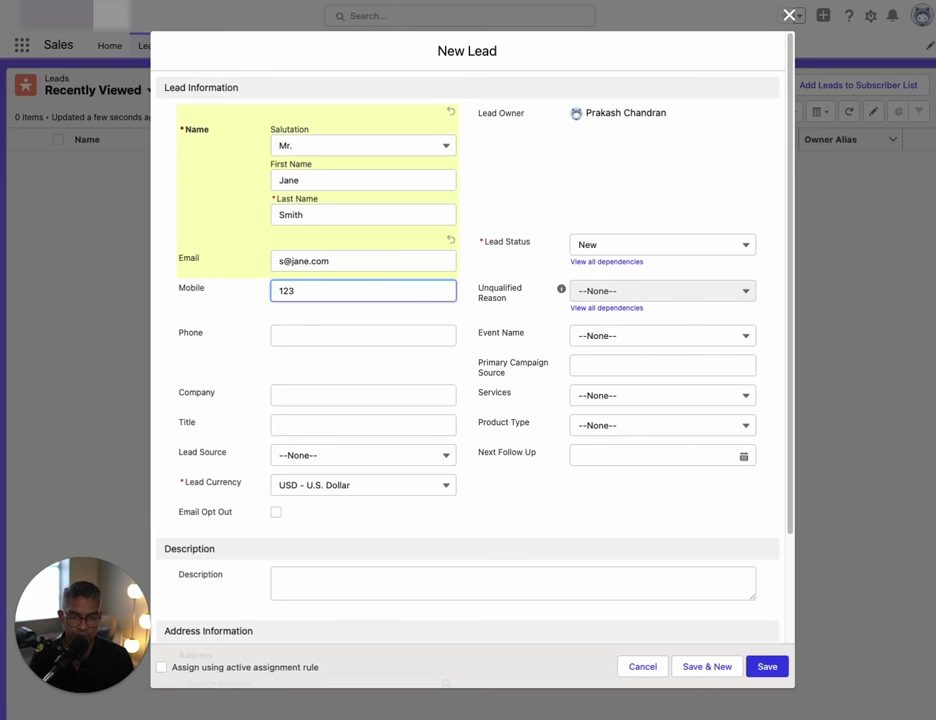
pyautogui.write('456789')
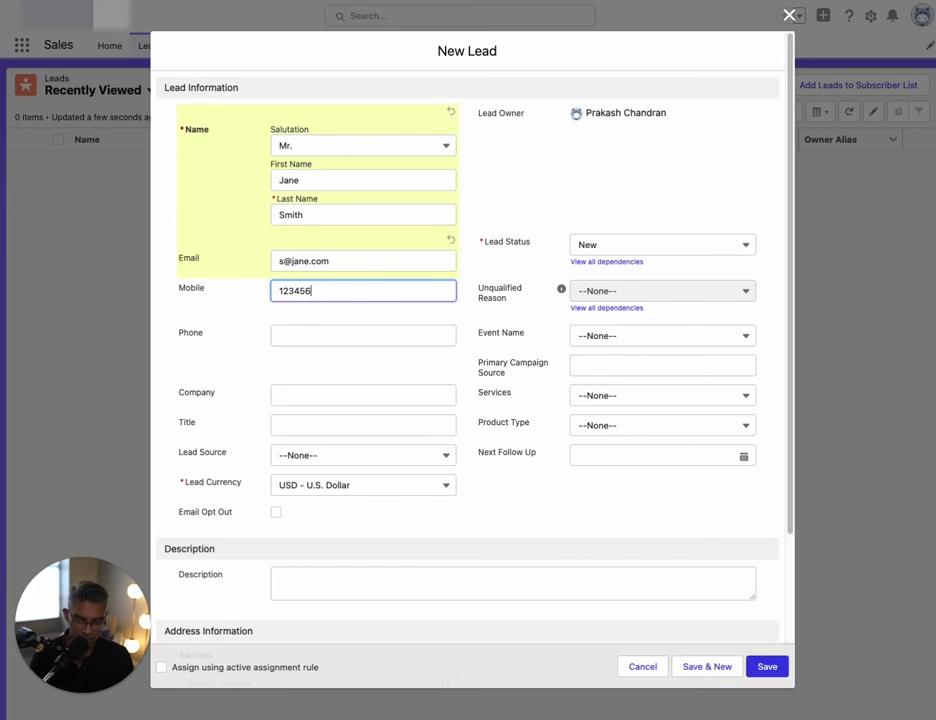
pyautogui.write('9')
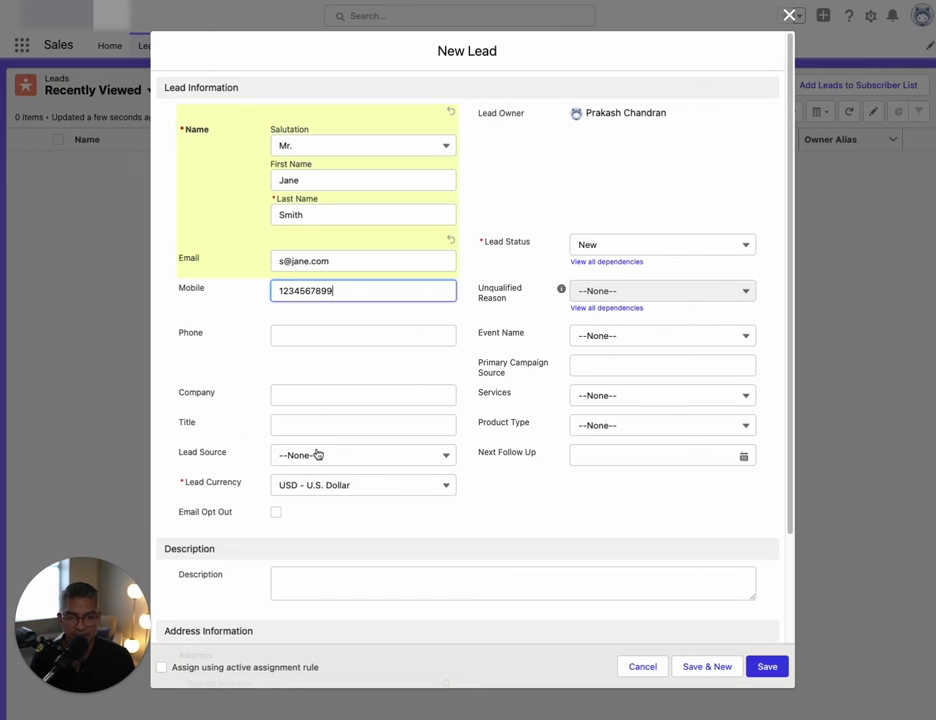
pyautogui.click(275, 512)
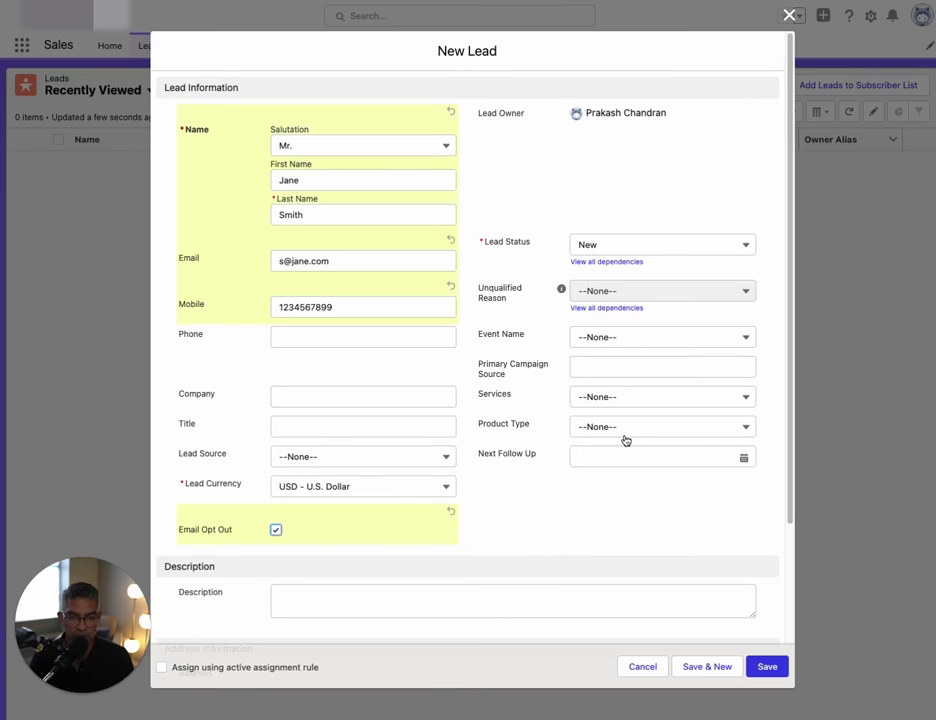
pyautogui.click(767, 667)
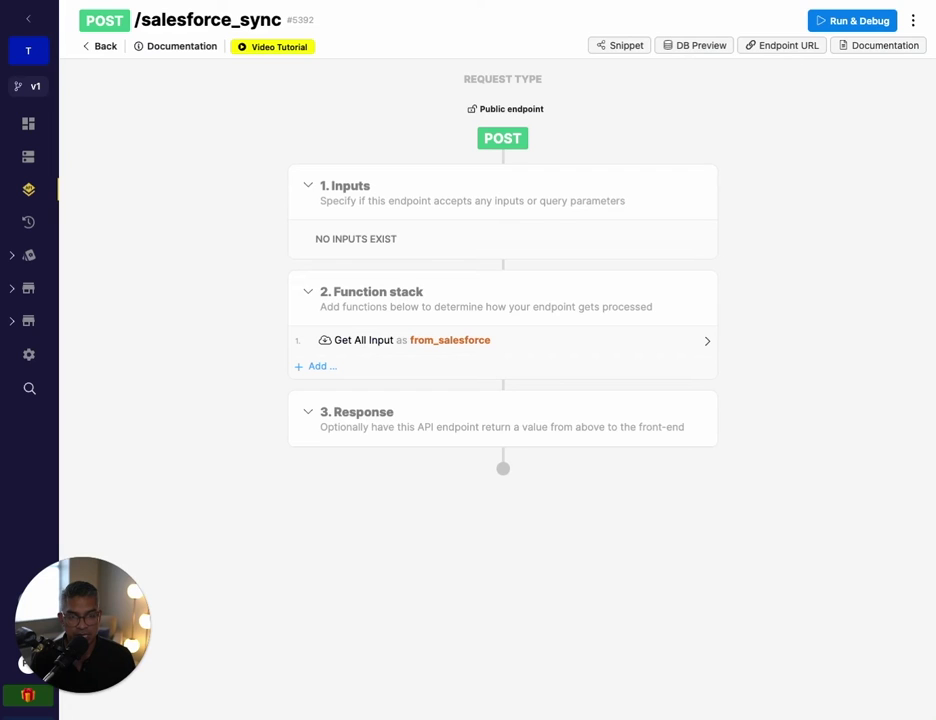
# Refresh the endpoint's Request History and open the latest POST request
pyautogui.click(914, 24)
pyautogui.click(851, 94)
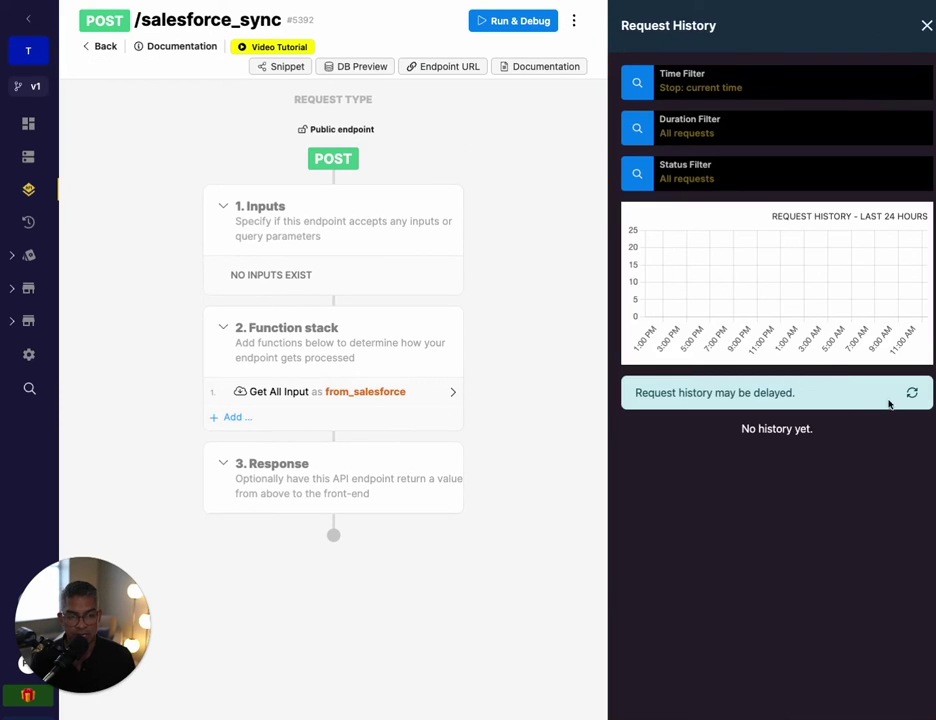
pyautogui.click(909, 395)
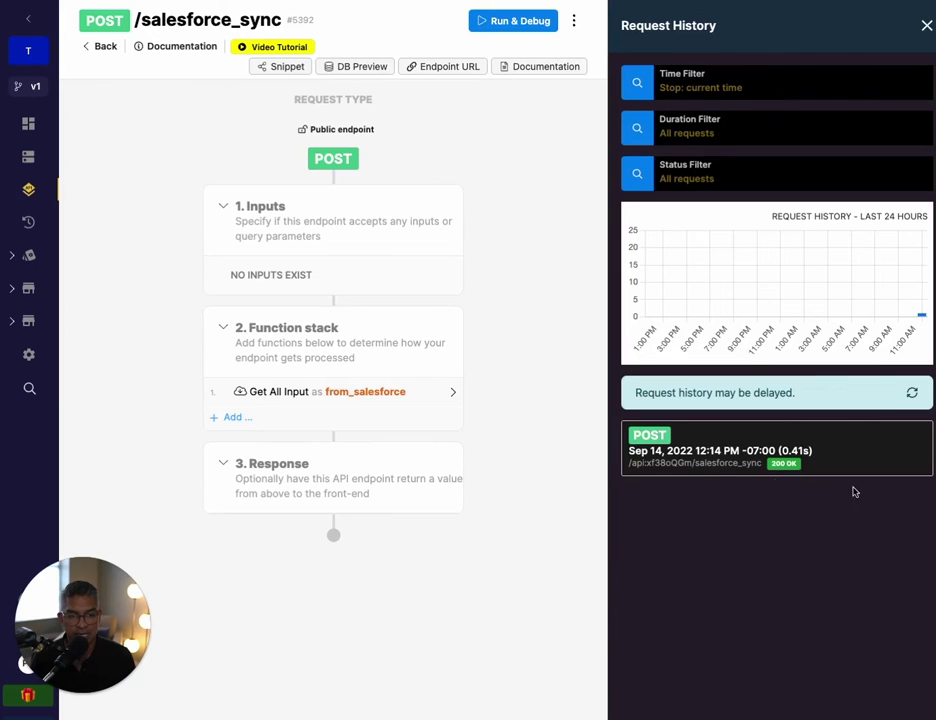
pyautogui.click(792, 467)
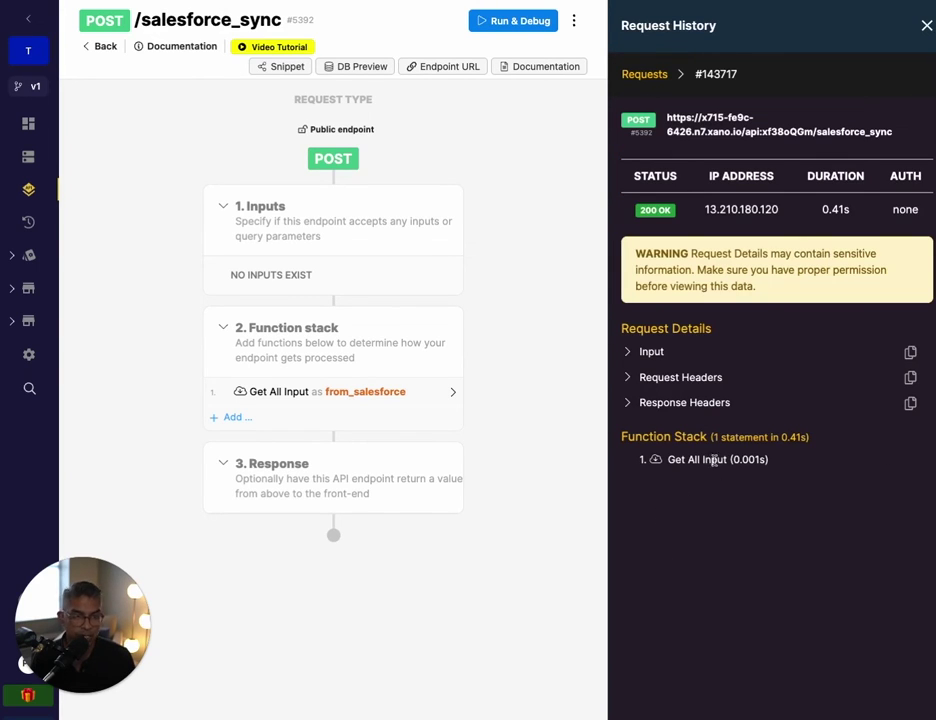
# Expand the request's Input down to the new lead's fields and copy the input JSON
pyautogui.click(628, 355)
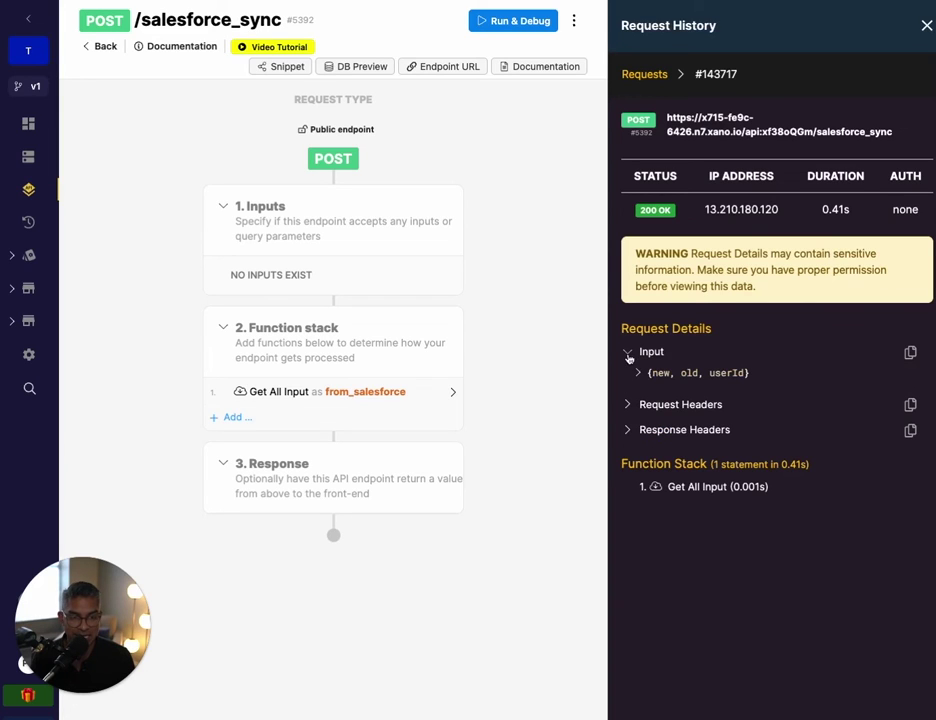
pyautogui.click(637, 373)
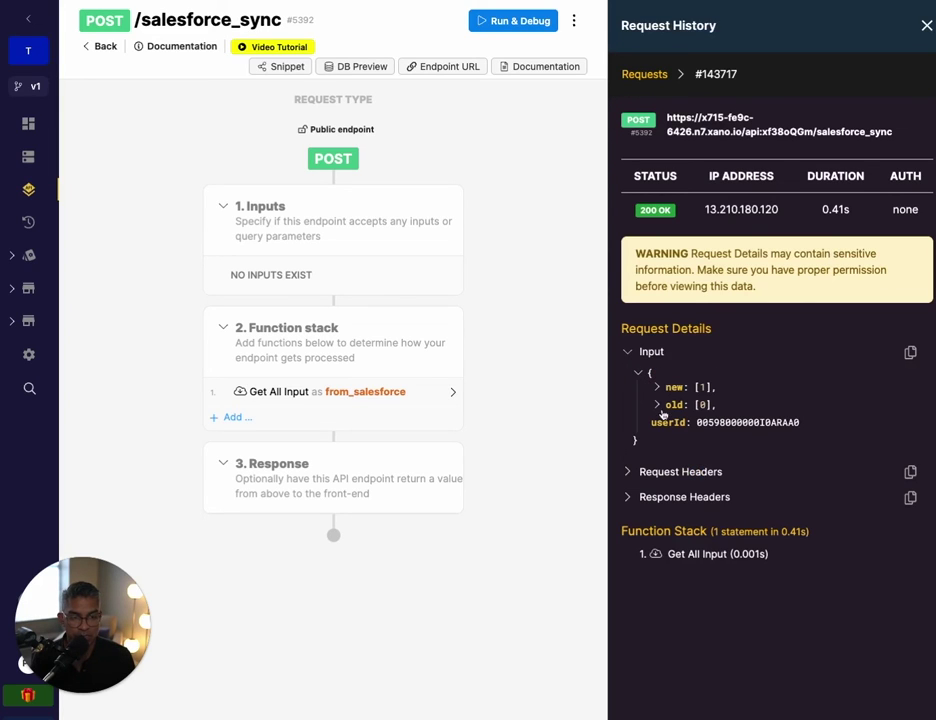
pyautogui.click(656, 388)
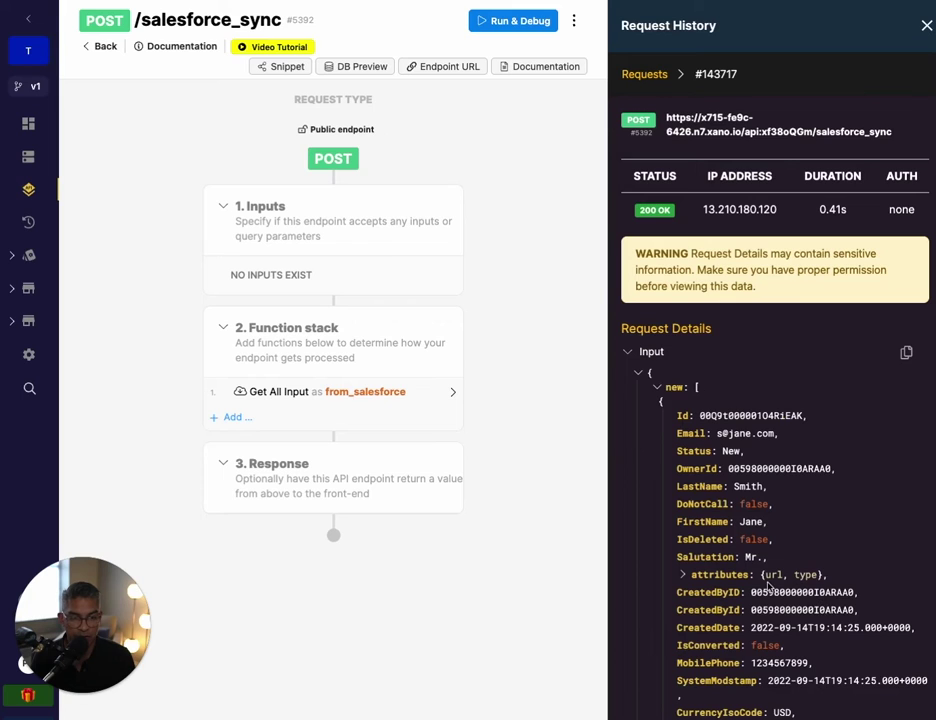
pyautogui.scroll(-5, 769, 595)
pyautogui.scroll(3, 769, 609)
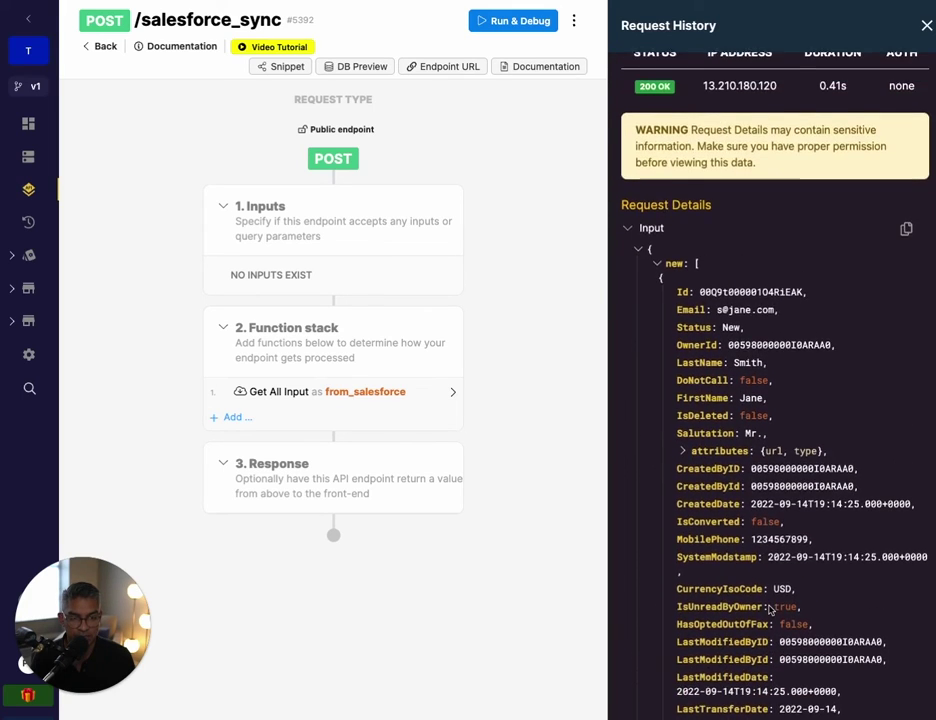
pyautogui.scroll(-5, 769, 609)
pyautogui.scroll(4, 771, 610)
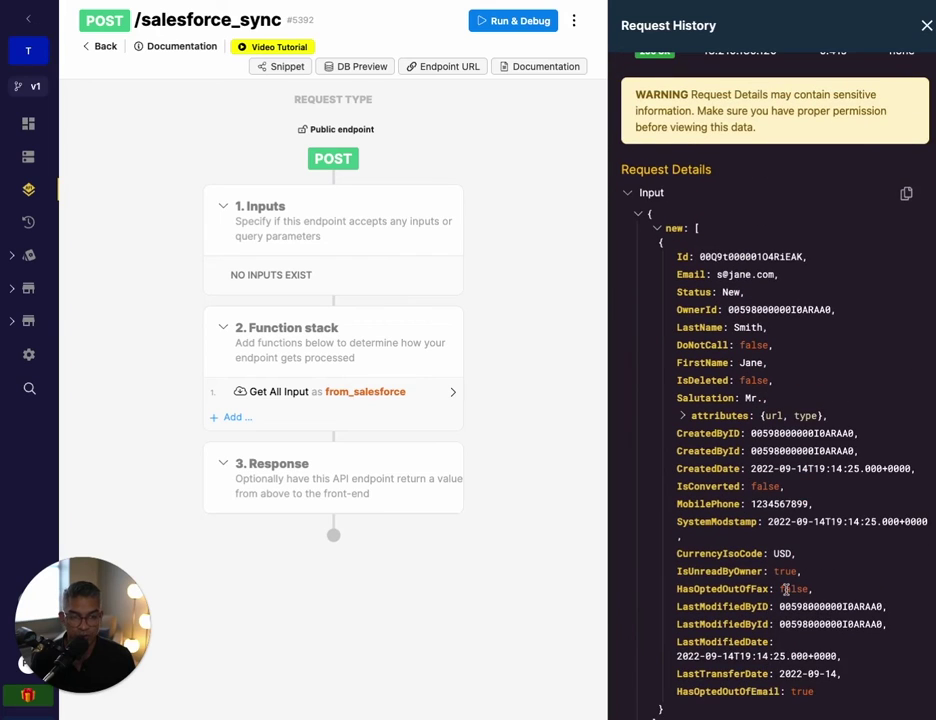
pyautogui.scroll(1, 800, 300)
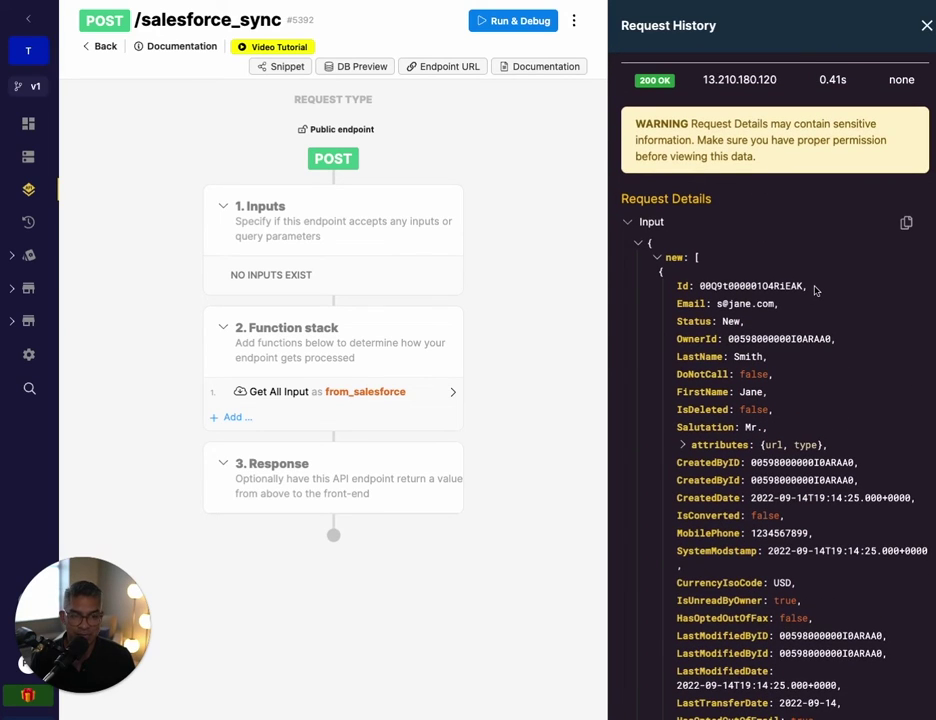
pyautogui.click(906, 222)
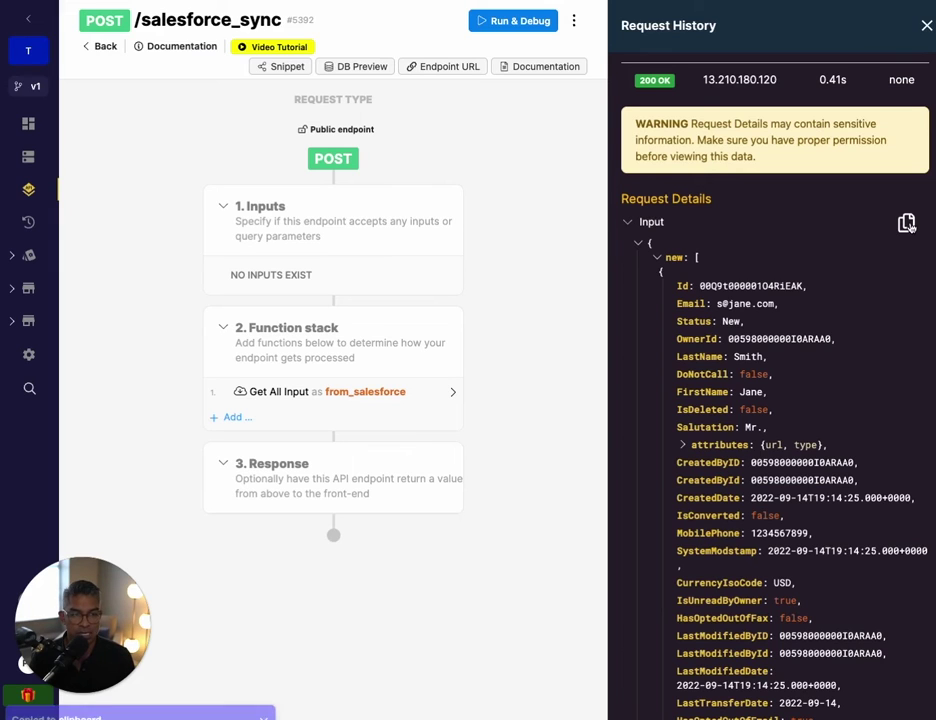
pyautogui.click(926, 27)
pyautogui.click(28, 156)
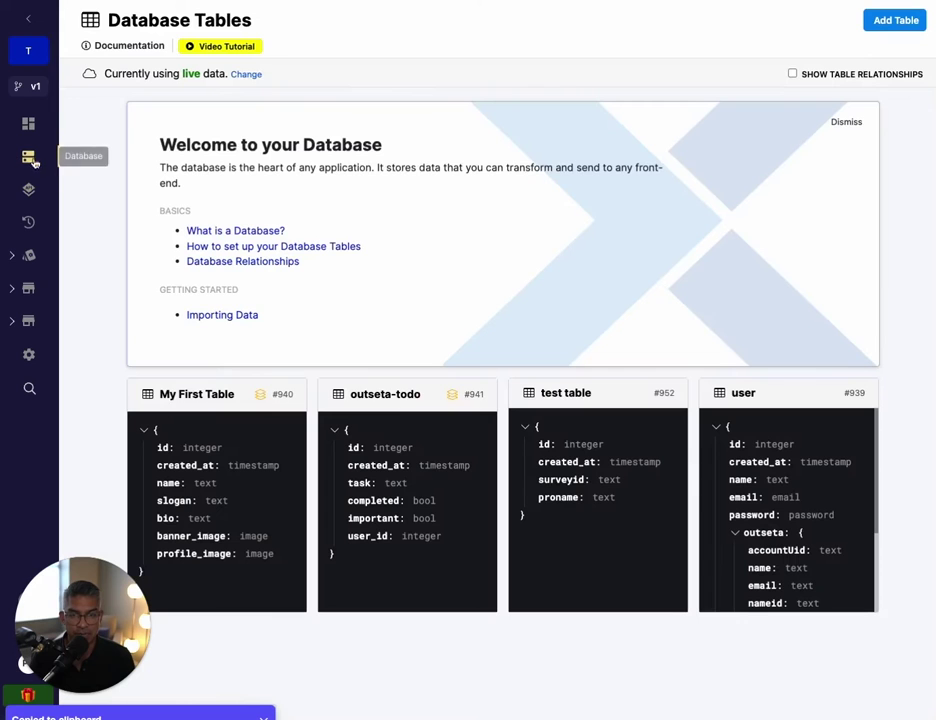
pyautogui.click(812, 458)
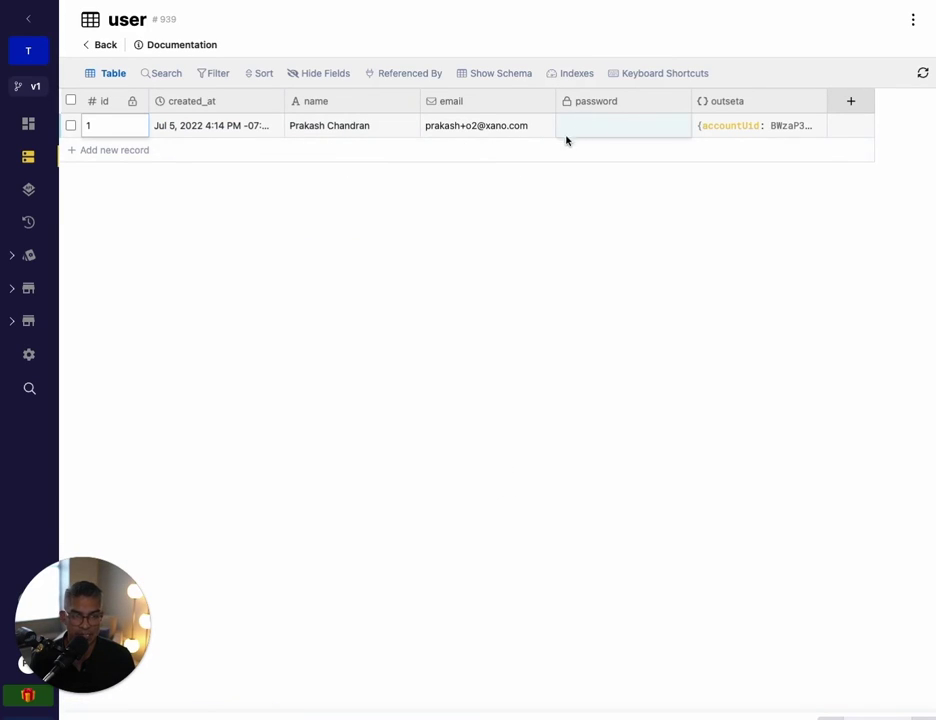
pyautogui.click(40, 190)
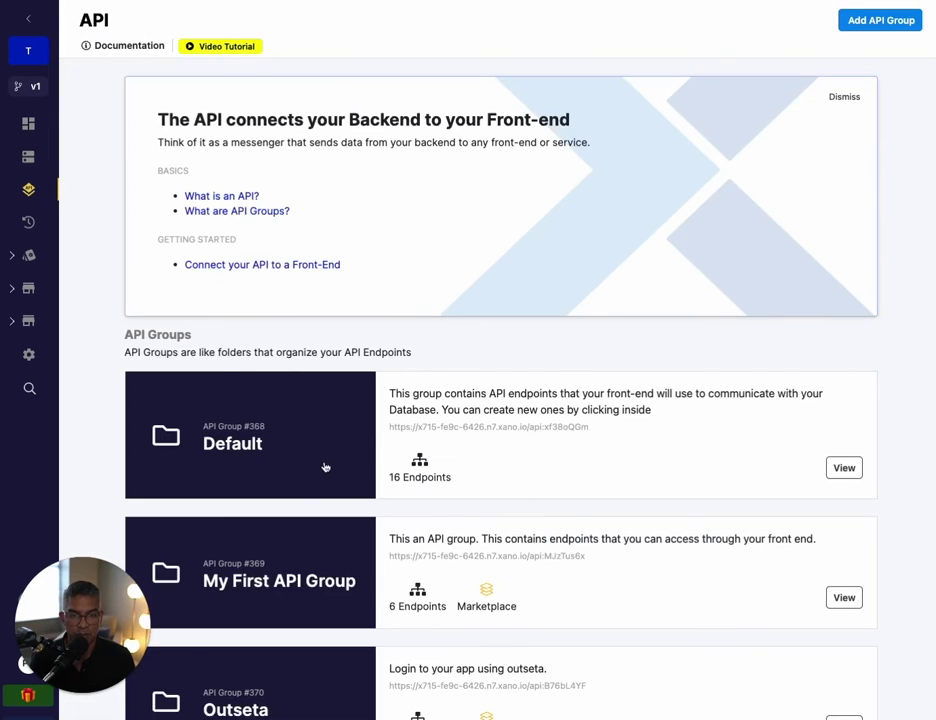
pyautogui.click(364, 462)
# Add a Database Requests Add Record step for the user table after Get All Input and save it
pyautogui.click(278, 453)
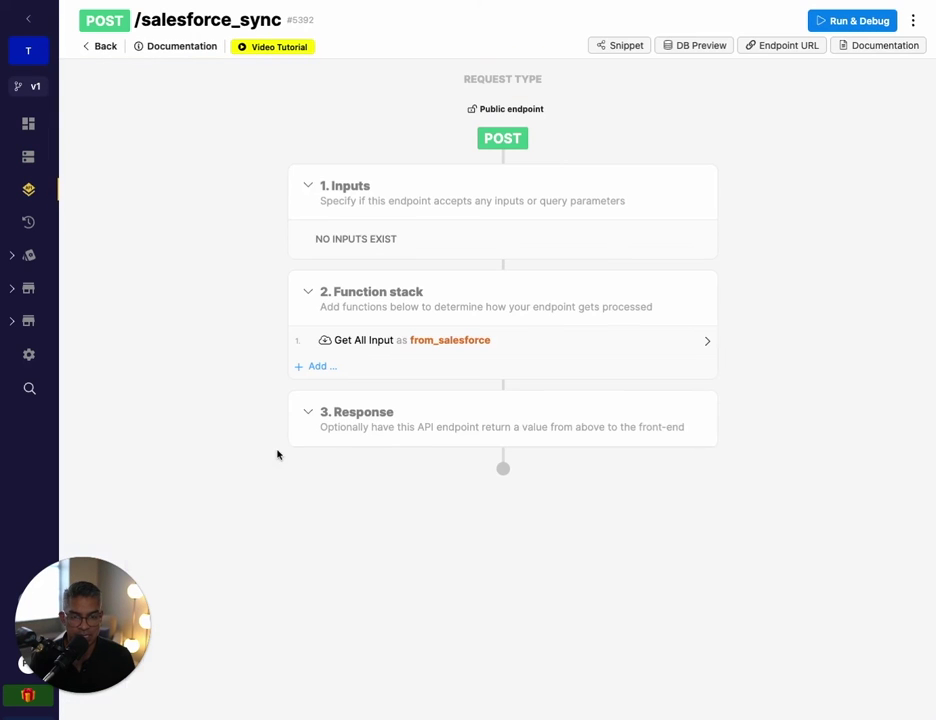
pyautogui.click(700, 281)
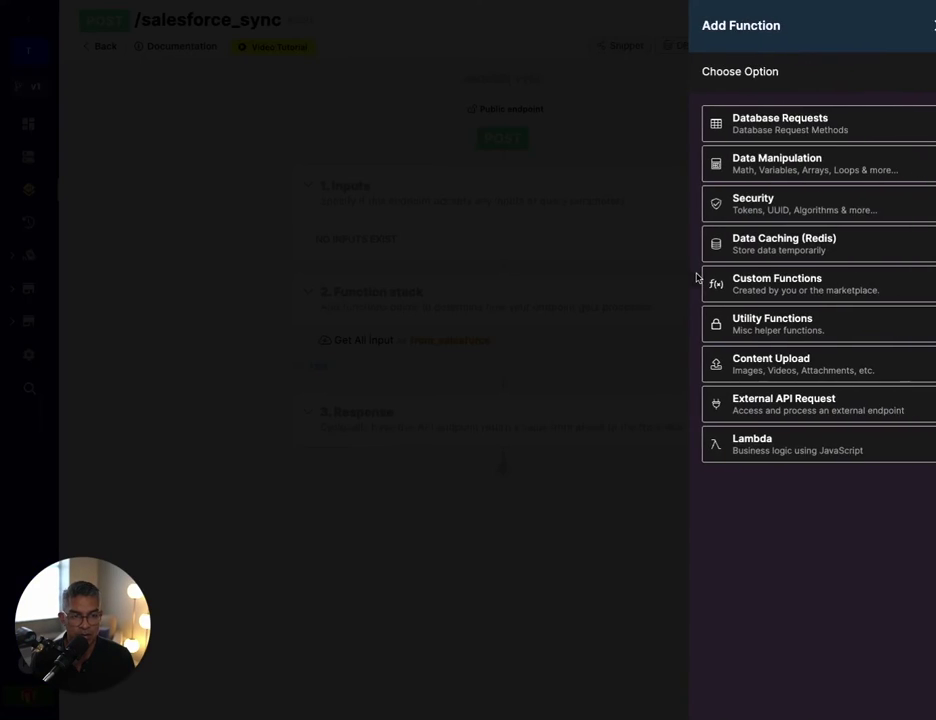
pyautogui.click(784, 130)
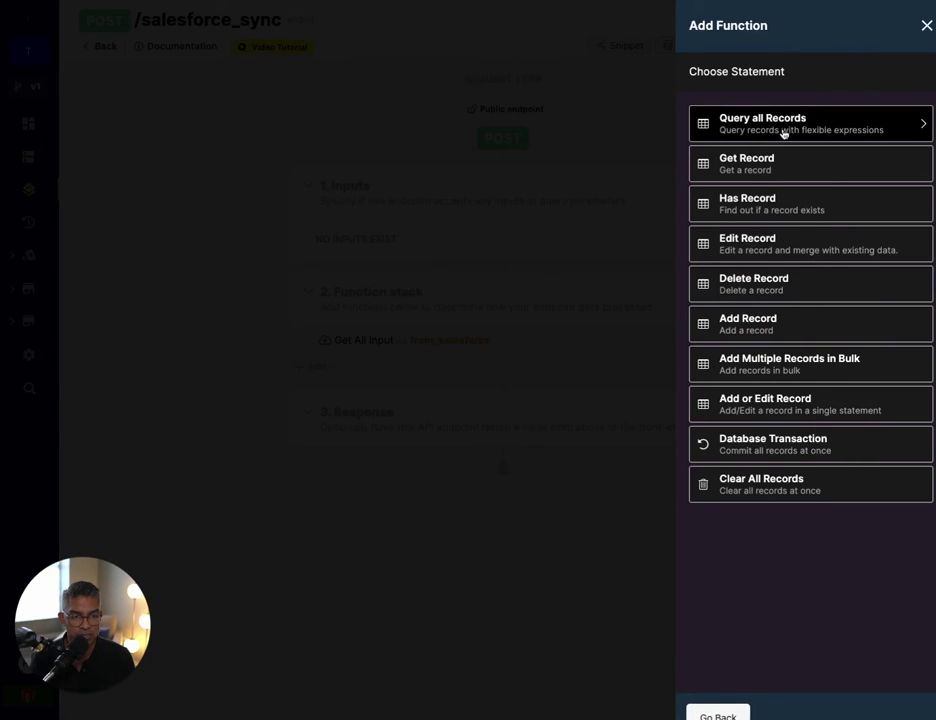
pyautogui.click(777, 316)
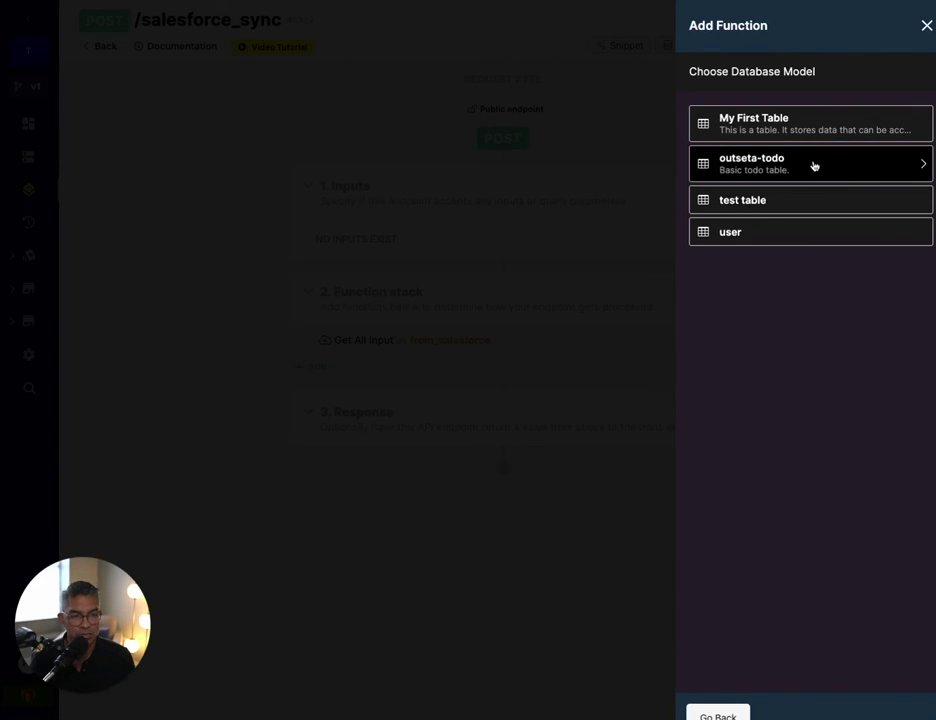
pyautogui.click(798, 232)
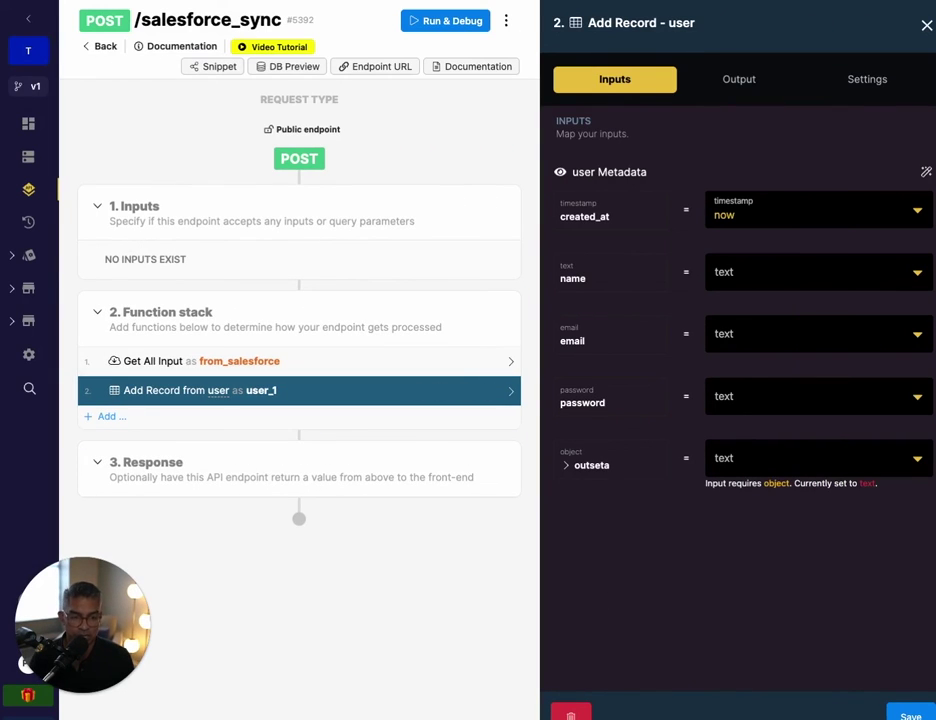
pyautogui.click(908, 714)
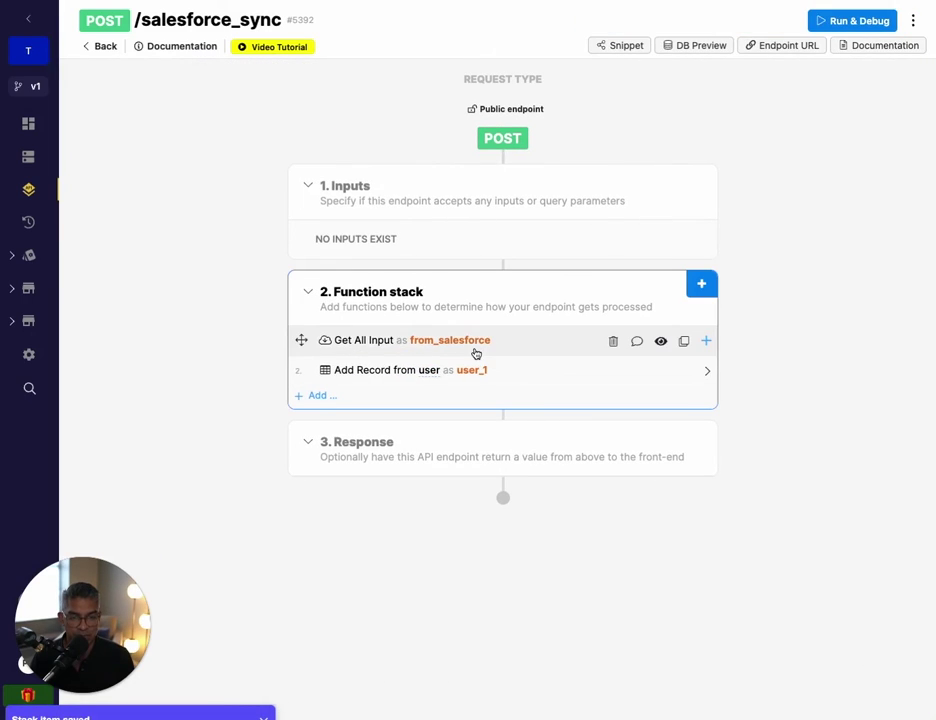
pyautogui.click(913, 21)
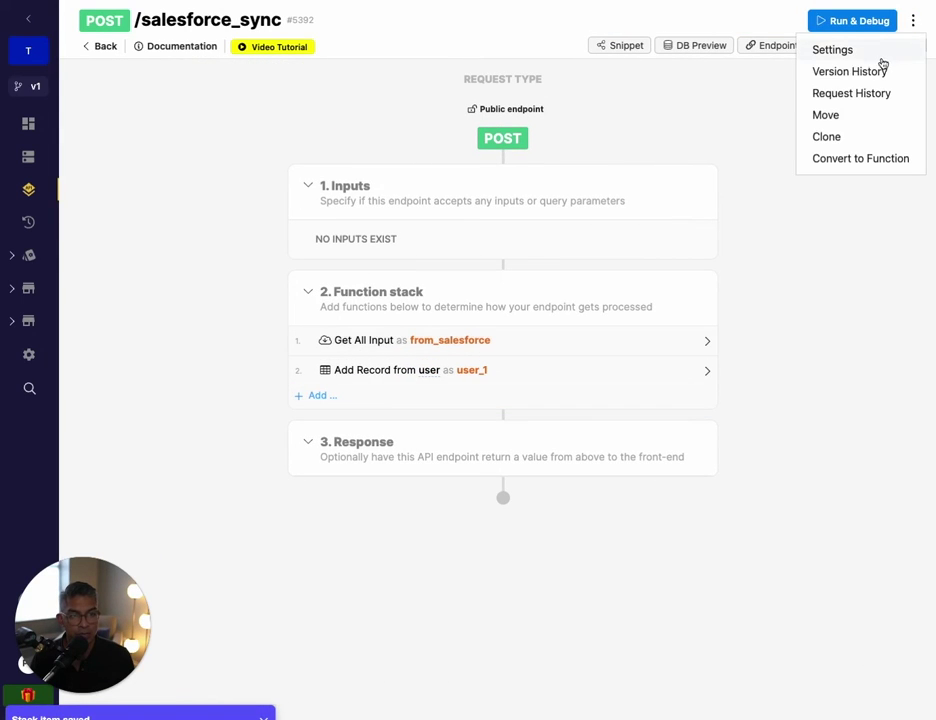
# Copy the latest POST request's input from Request History and reopen the Add Record step
pyautogui.click(873, 94)
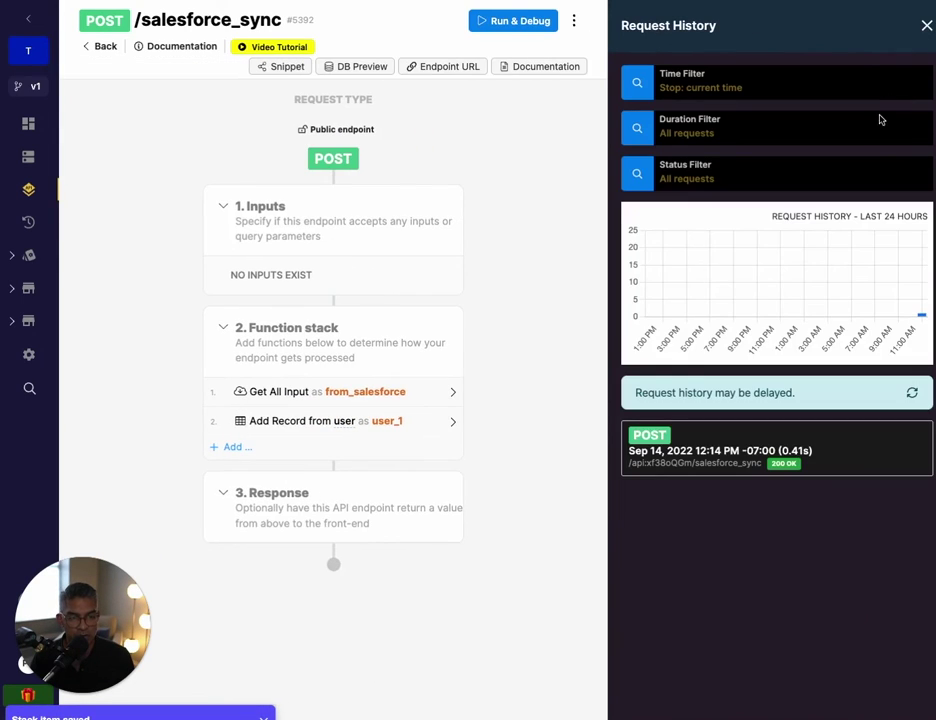
pyautogui.click(790, 451)
pyautogui.click(910, 352)
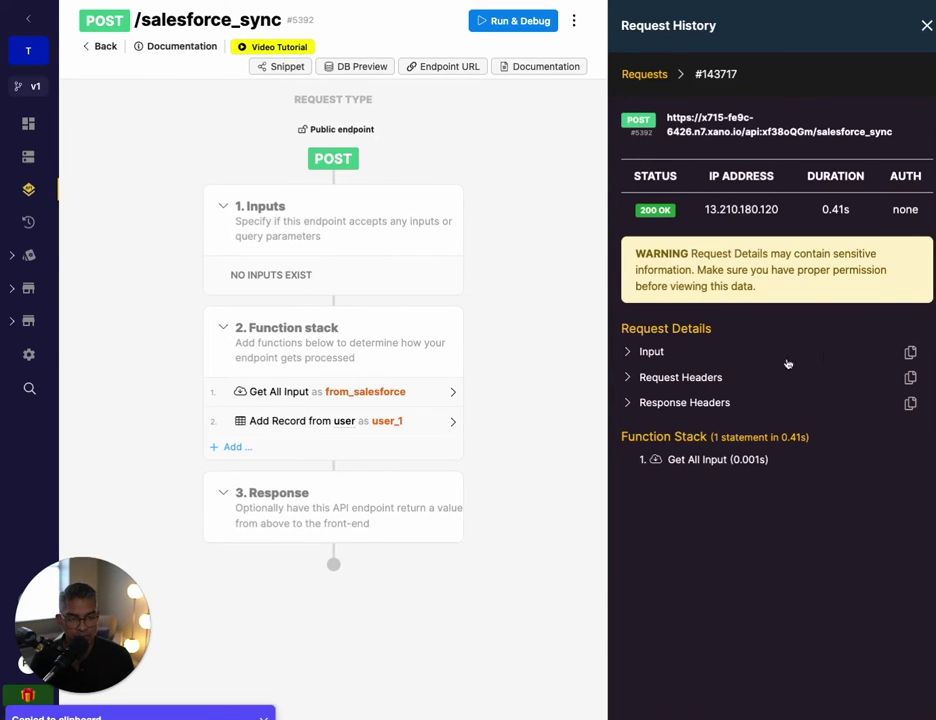
pyautogui.click(290, 424)
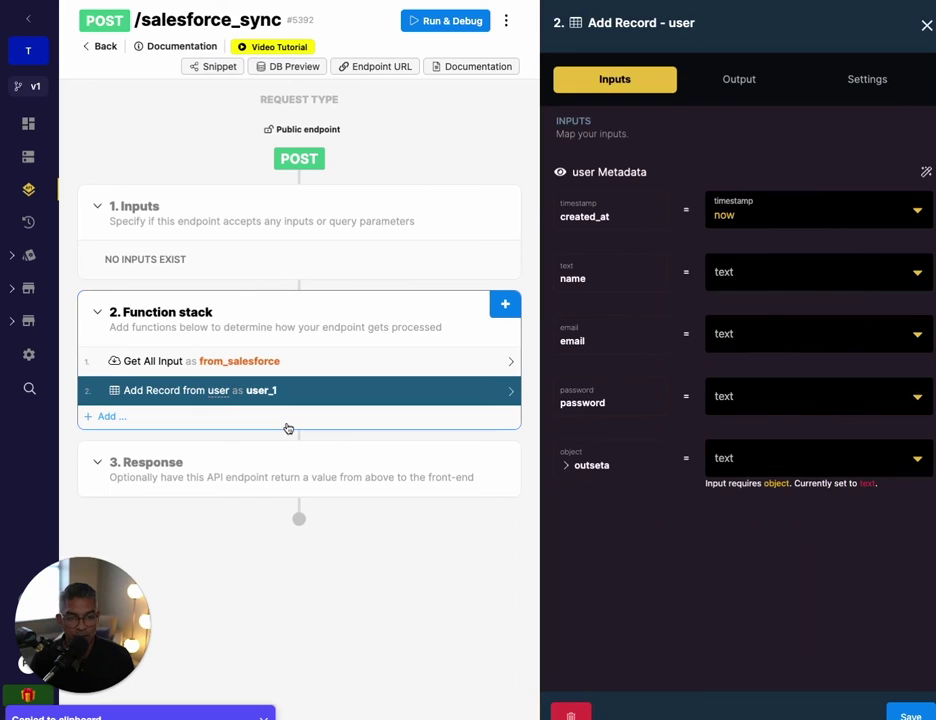
# Map the name field to from_salesforce sub path new.0.FirstName using the pasted sample payload
pyautogui.moveTo(735, 286)
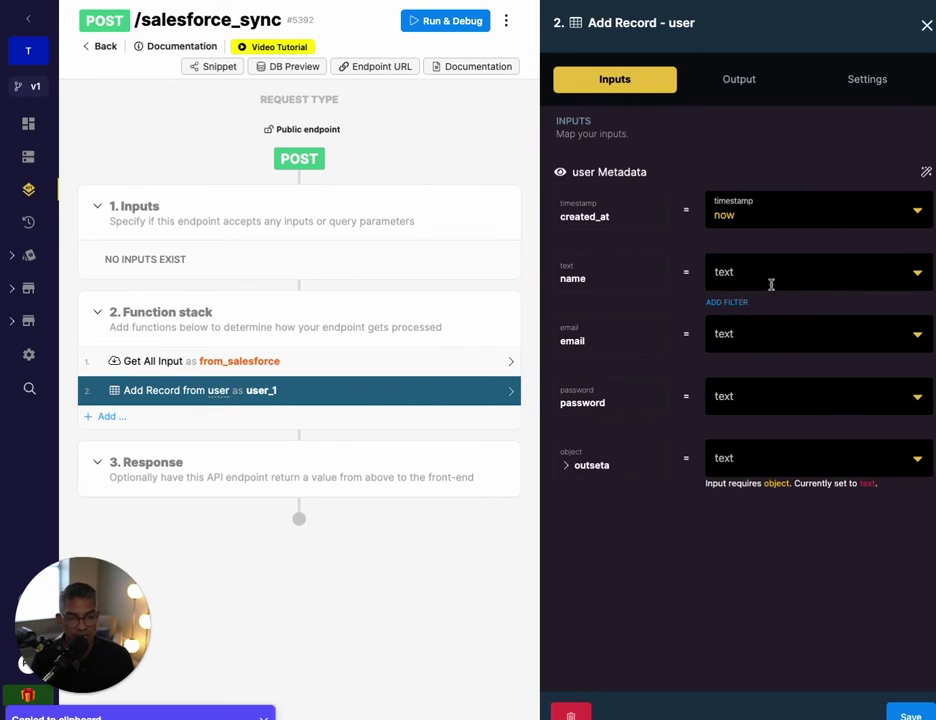
pyautogui.click(766, 276)
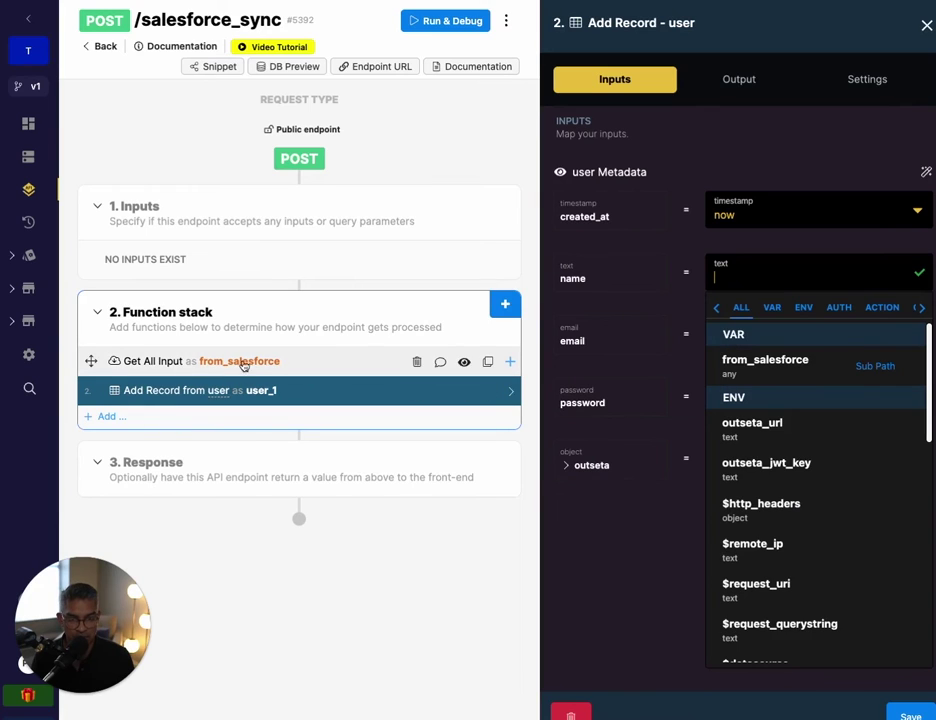
pyautogui.click(886, 372)
pyautogui.click(838, 359)
pyautogui.hotkey('ctrl', 'v')
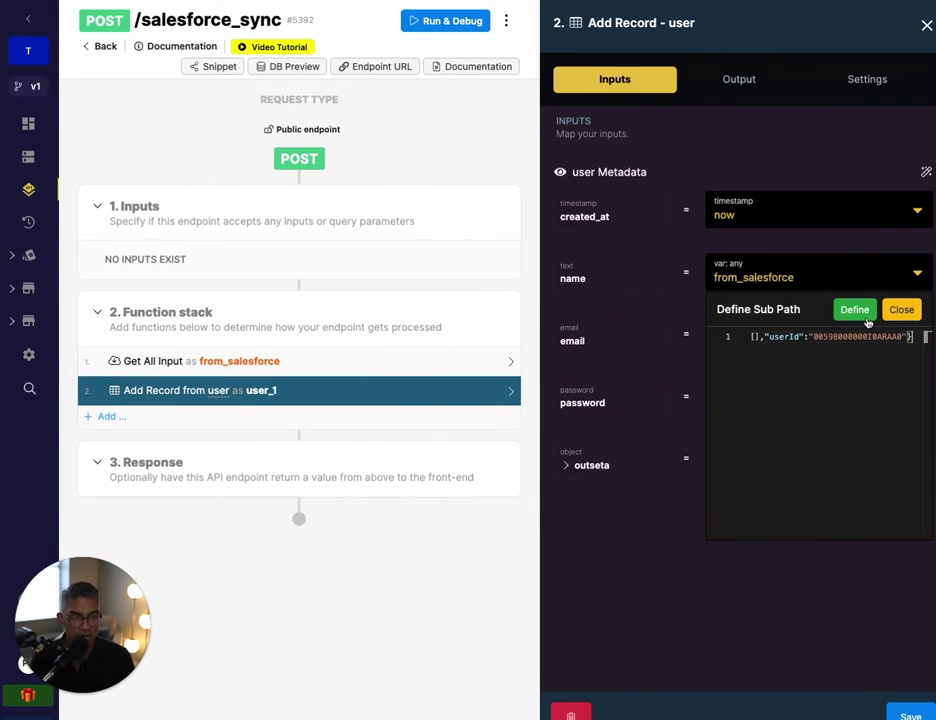
pyautogui.click(866, 316)
pyautogui.click(728, 346)
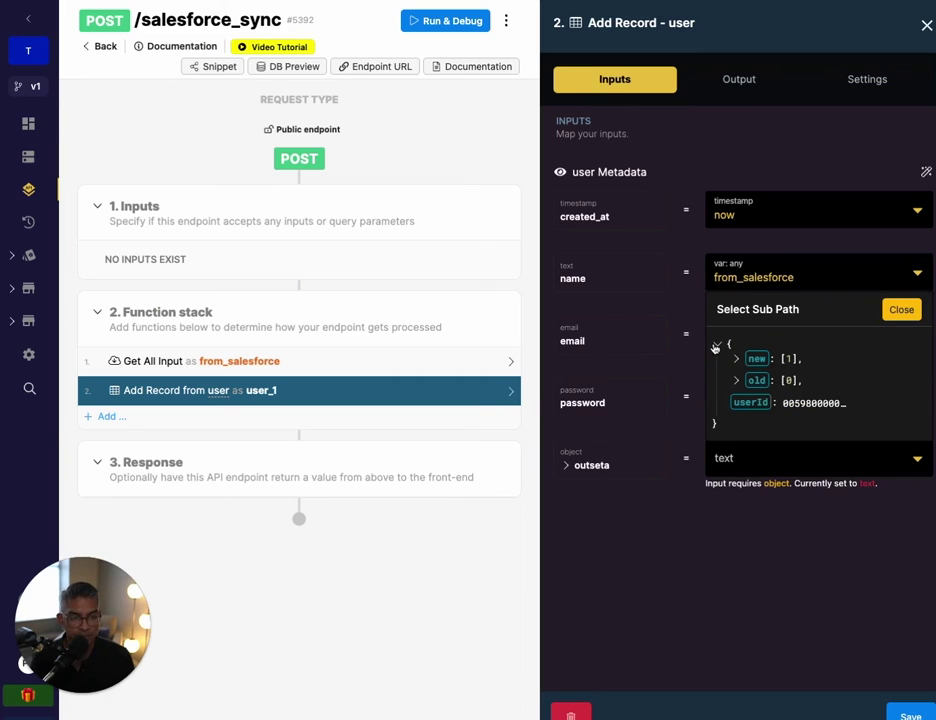
pyautogui.click(734, 360)
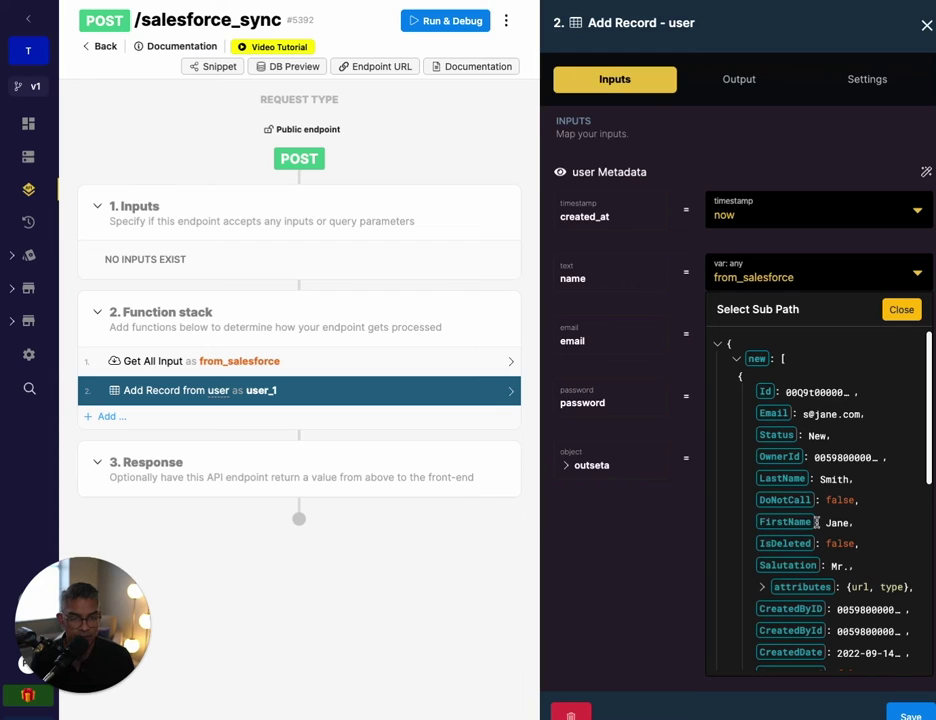
pyautogui.click(785, 522)
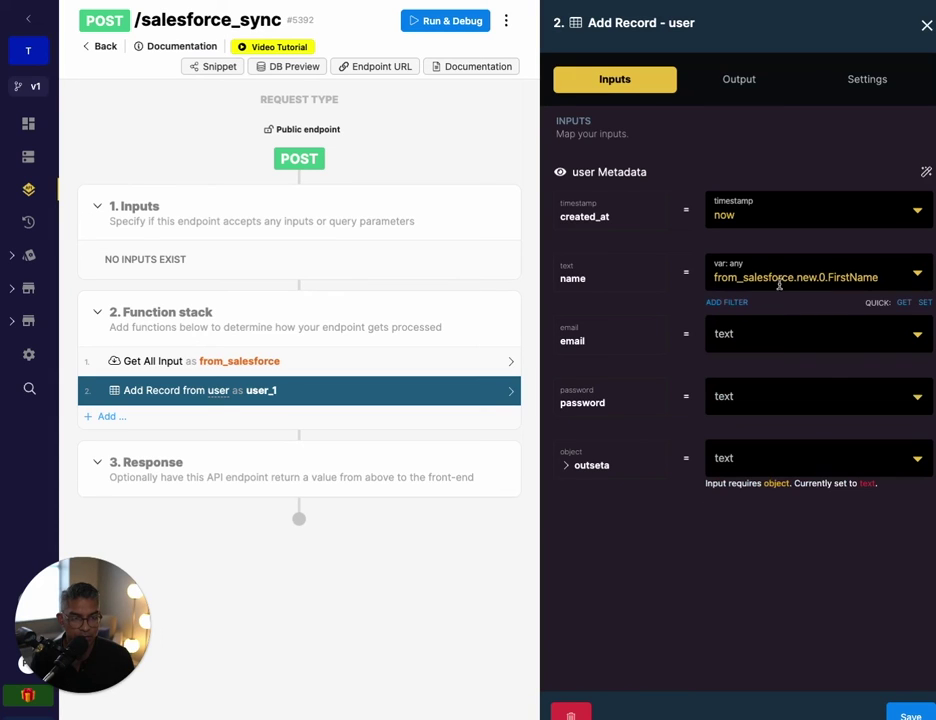
# Map the email field to from_salesforce sub path new.0.Email
pyautogui.click(790, 334)
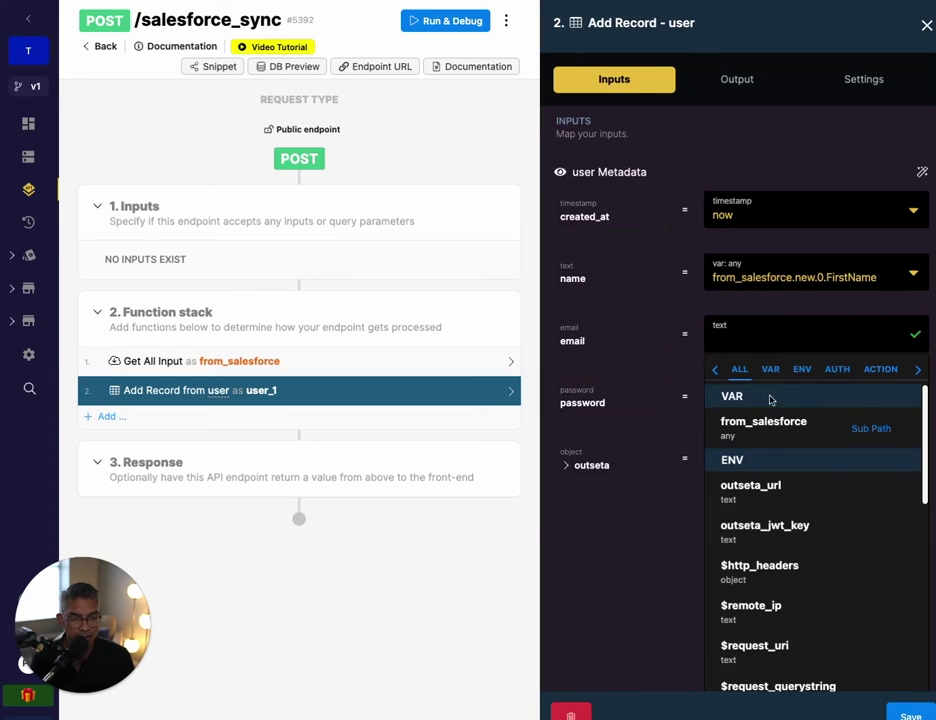
pyautogui.click(813, 430)
pyautogui.hotkey('ctrl', 'v')
pyautogui.click(852, 370)
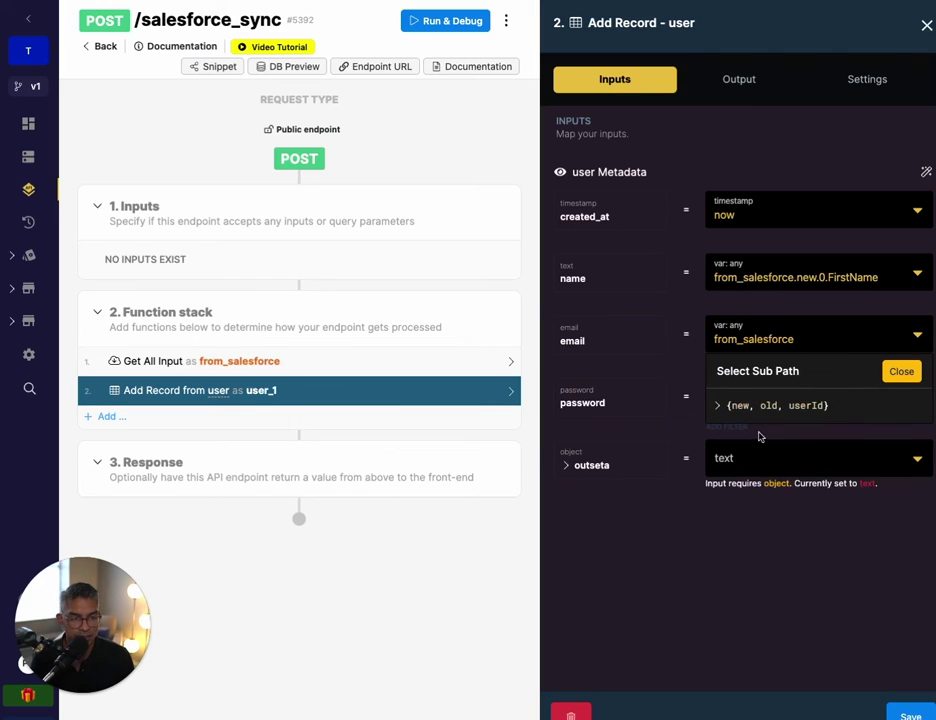
pyautogui.click(719, 406)
pyautogui.click(733, 422)
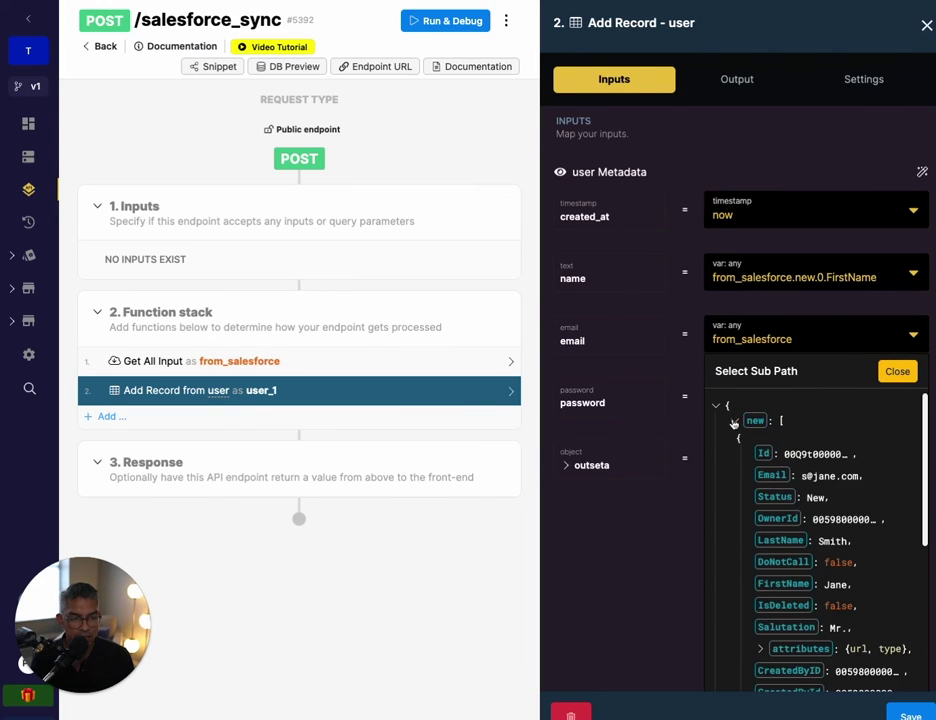
pyautogui.click(770, 474)
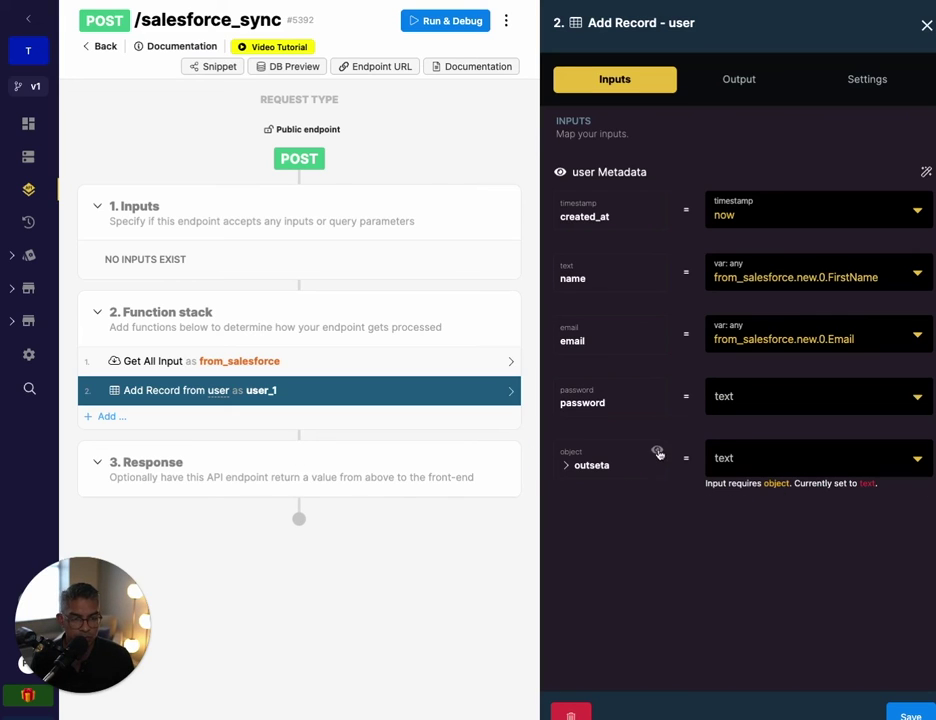
# Leave the outseta and password fields out of the record and save the step
pyautogui.click(658, 453)
pyautogui.click(658, 391)
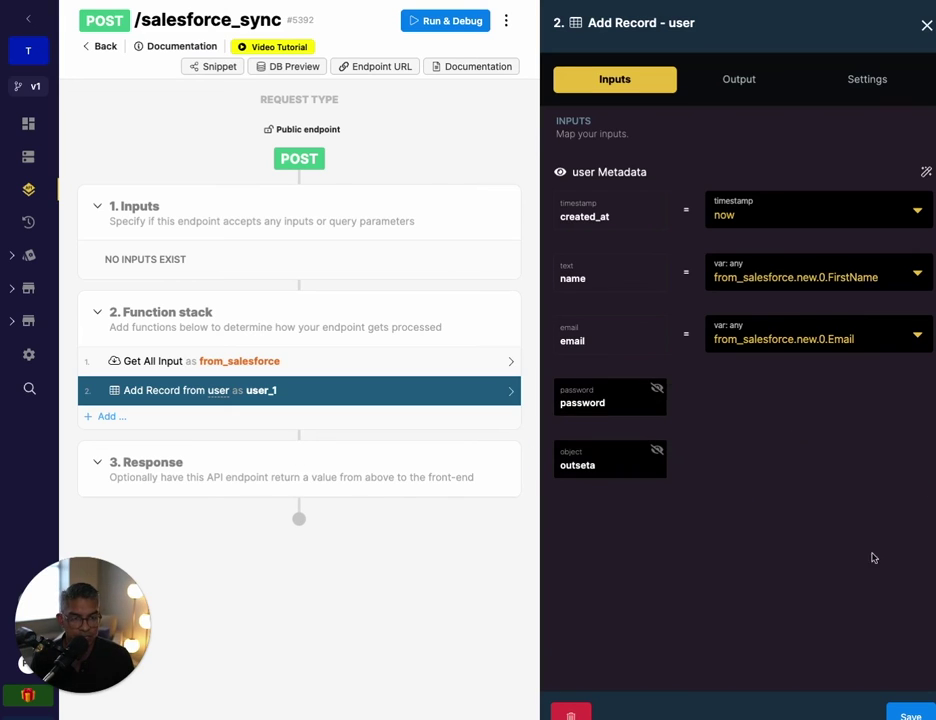
pyautogui.click(906, 714)
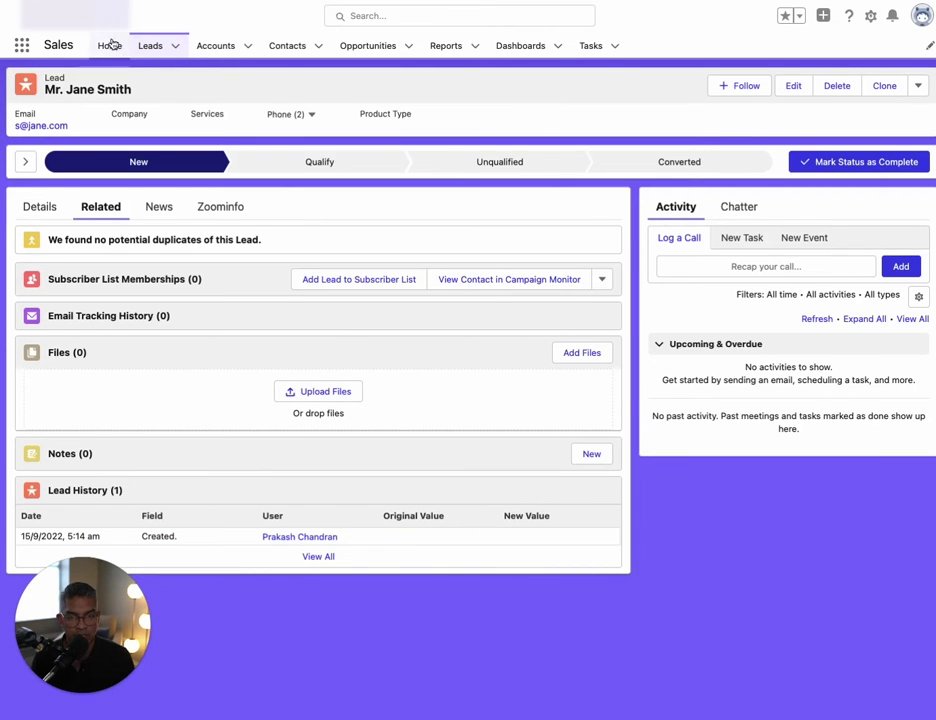
# Start a new lead from the Leads list and choose Mr. as its salutation
pyautogui.click(150, 46)
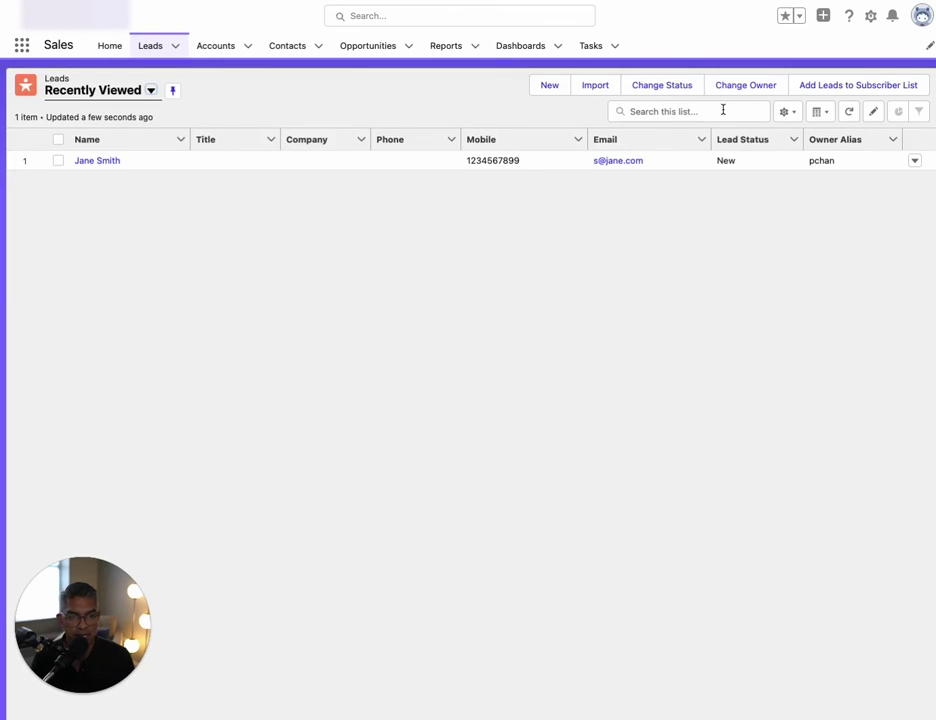
pyautogui.click(553, 87)
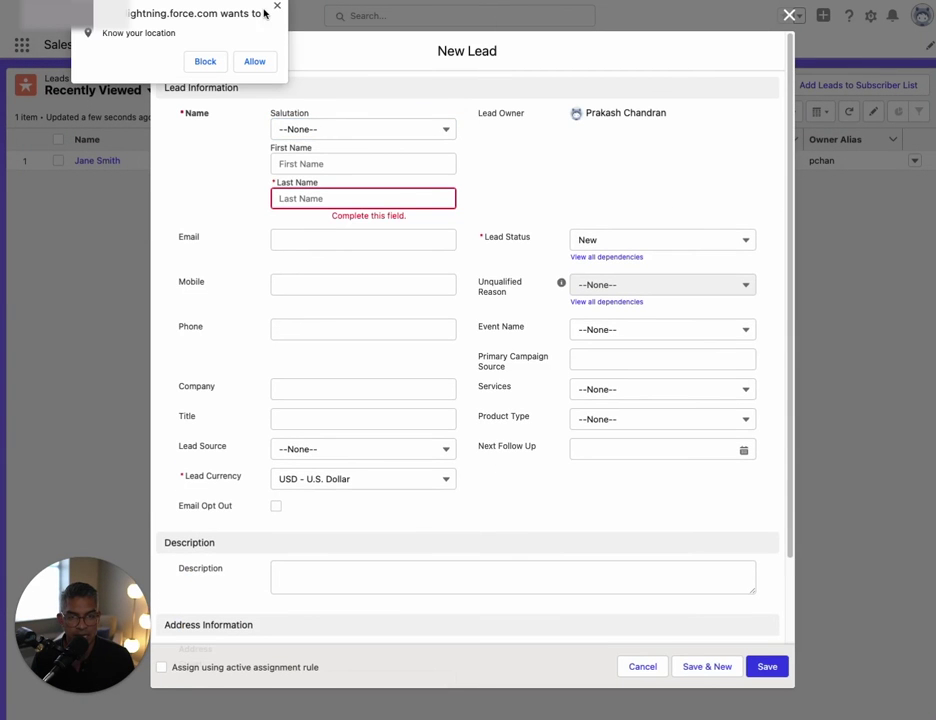
pyautogui.click(277, 7)
pyautogui.click(318, 127)
pyautogui.click(319, 178)
# Enter the test lead's name and e-mail address, then save the lead
pyautogui.click(311, 163)
pyautogui.write('Jo')
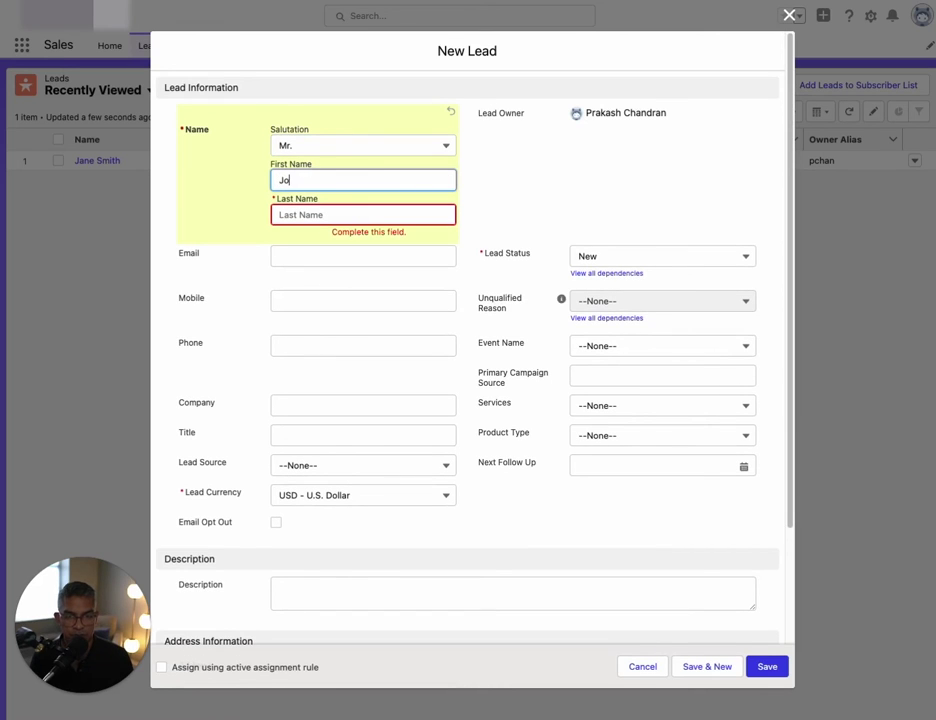
pyautogui.write('Doe')
pyautogui.press('Tab')
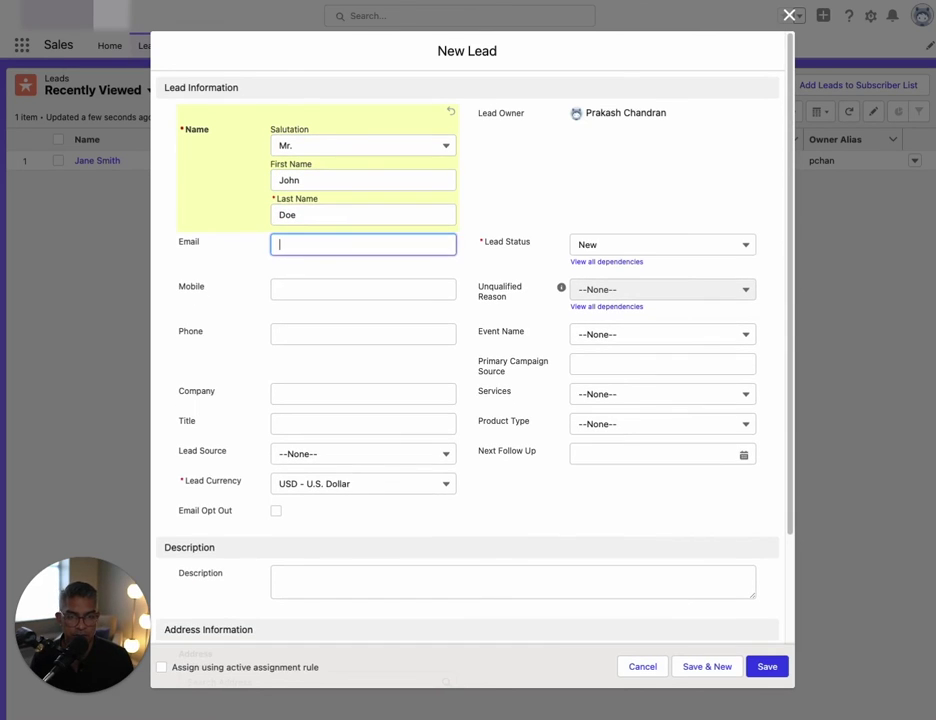
pyautogui.write('j@doe.com')
pyautogui.click(767, 666)
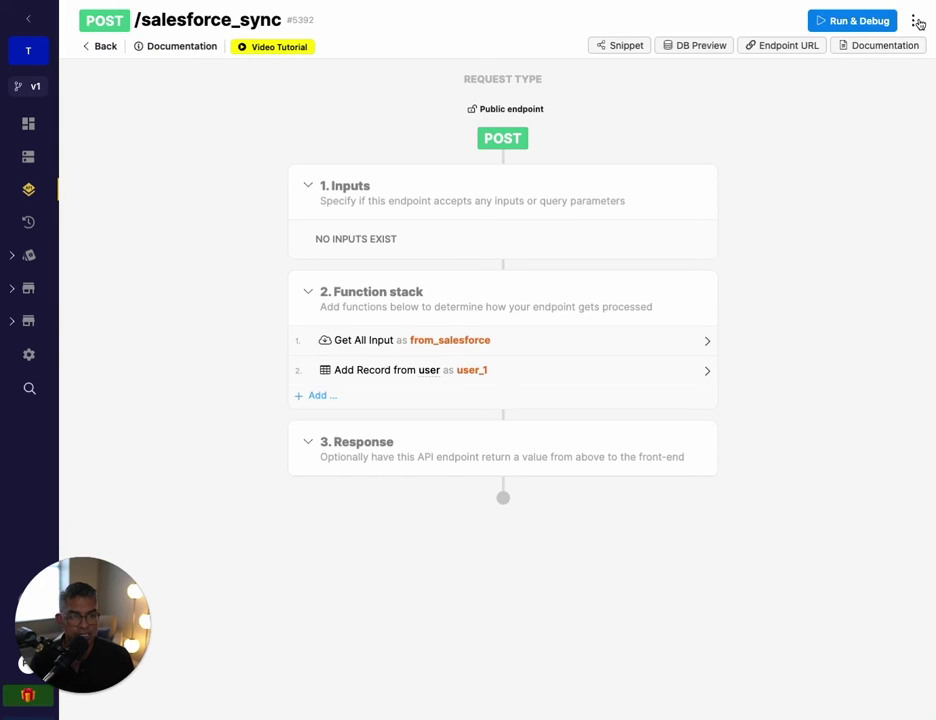
# Inspect the newest /salesforce_sync POST's input down to the new lead record's fields, then open Database tables
pyautogui.click(914, 21)
pyautogui.click(893, 92)
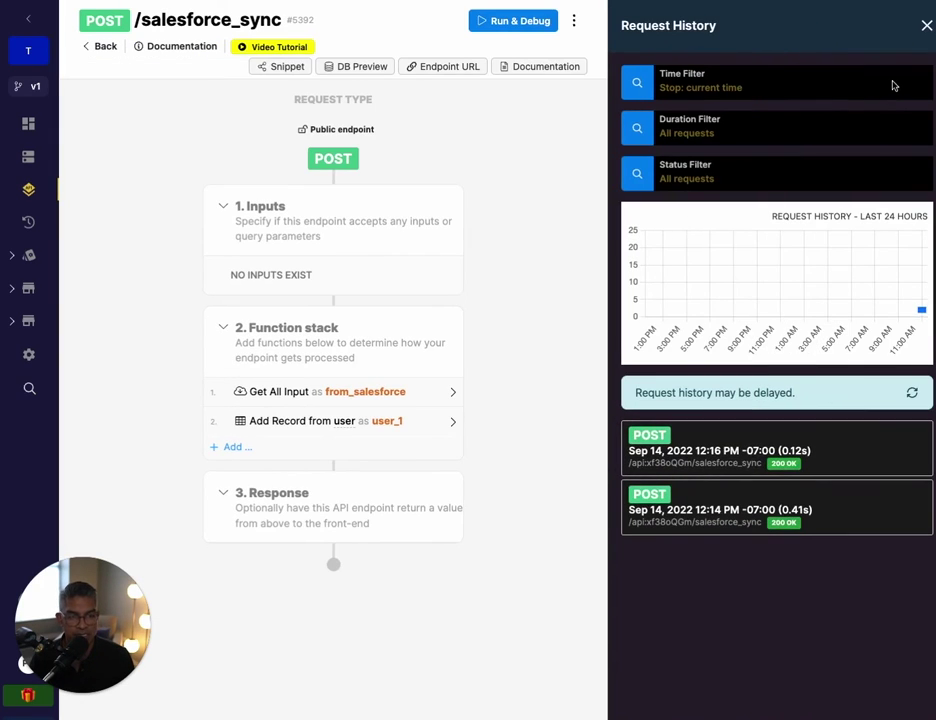
pyautogui.click(914, 449)
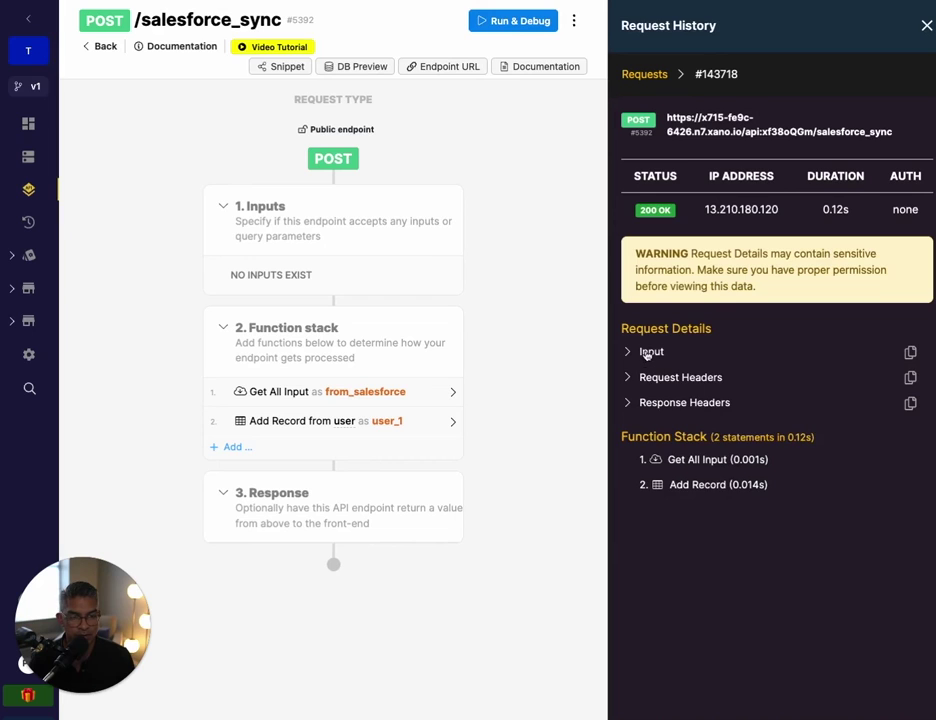
pyautogui.click(647, 354)
pyautogui.click(639, 374)
pyautogui.click(658, 388)
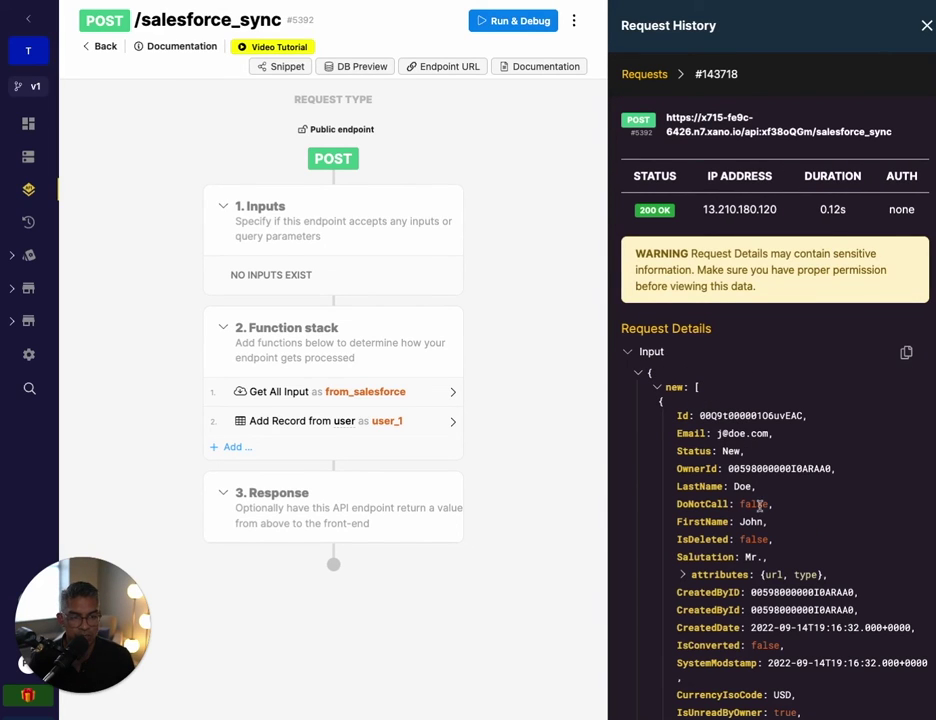
pyautogui.click(28, 156)
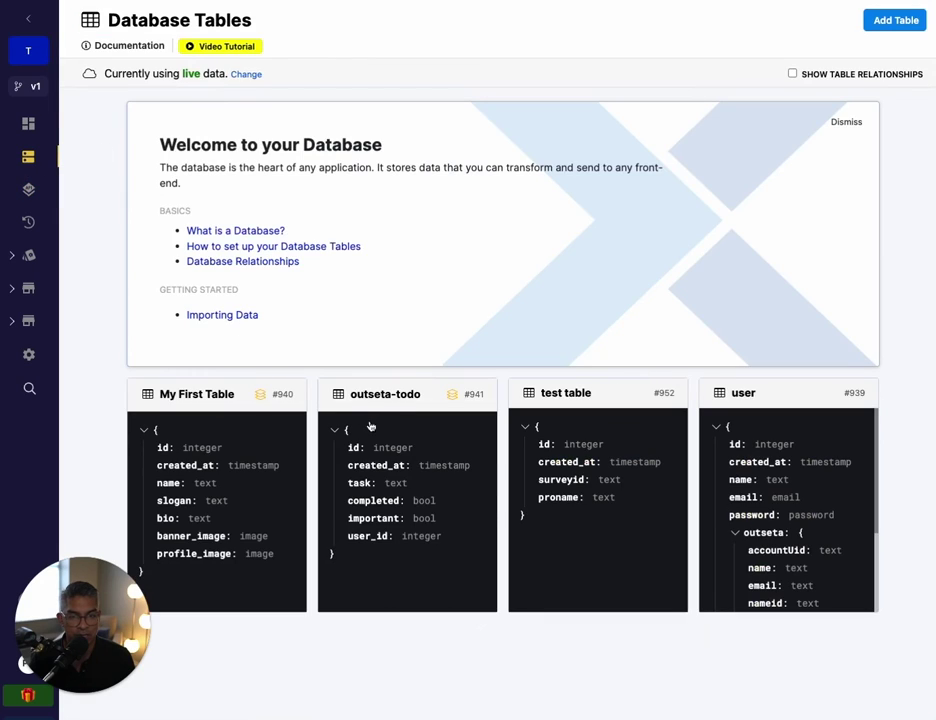
# Open the user table's records grid to check the row added by the test lead
pyautogui.click(738, 480)
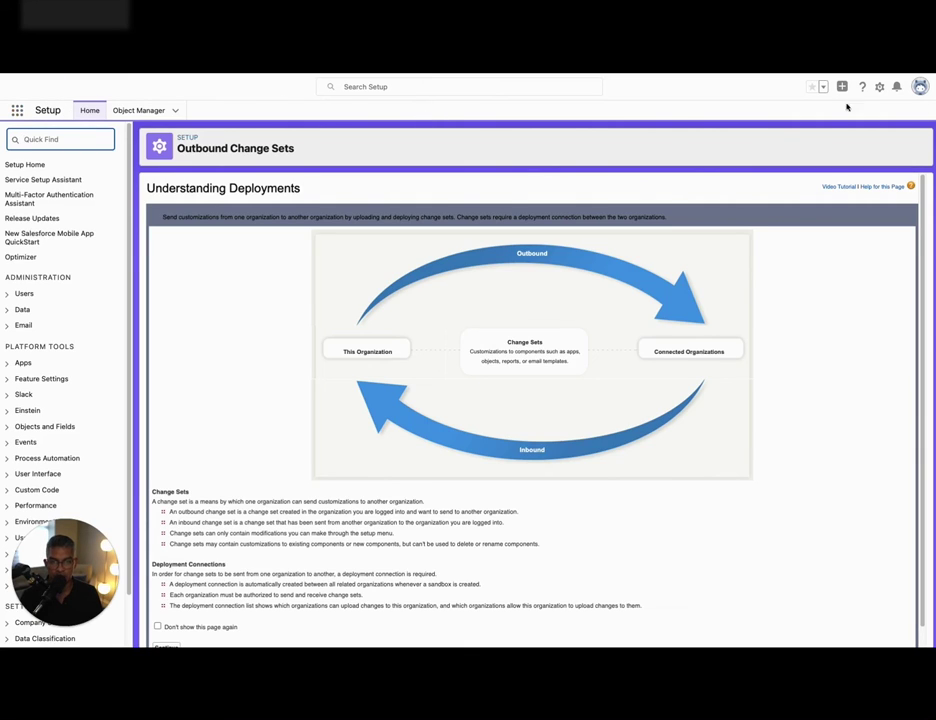
# Reach Outbound Change Sets through Setup's Quick Find ('outbound chan') and continue past the deployments introduction
pyautogui.click(880, 89)
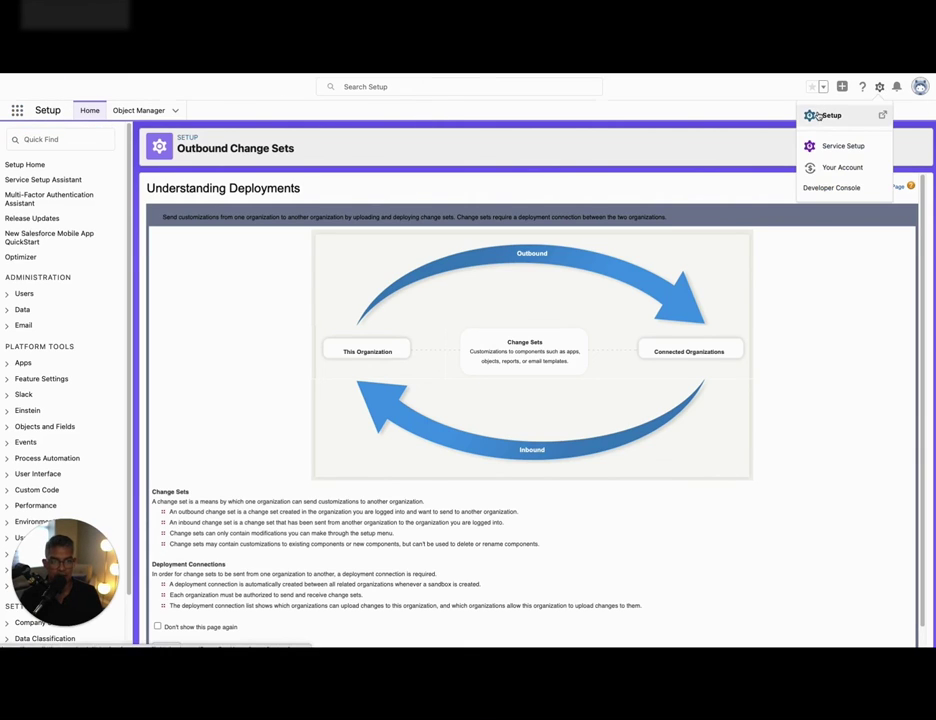
pyautogui.click(868, 115)
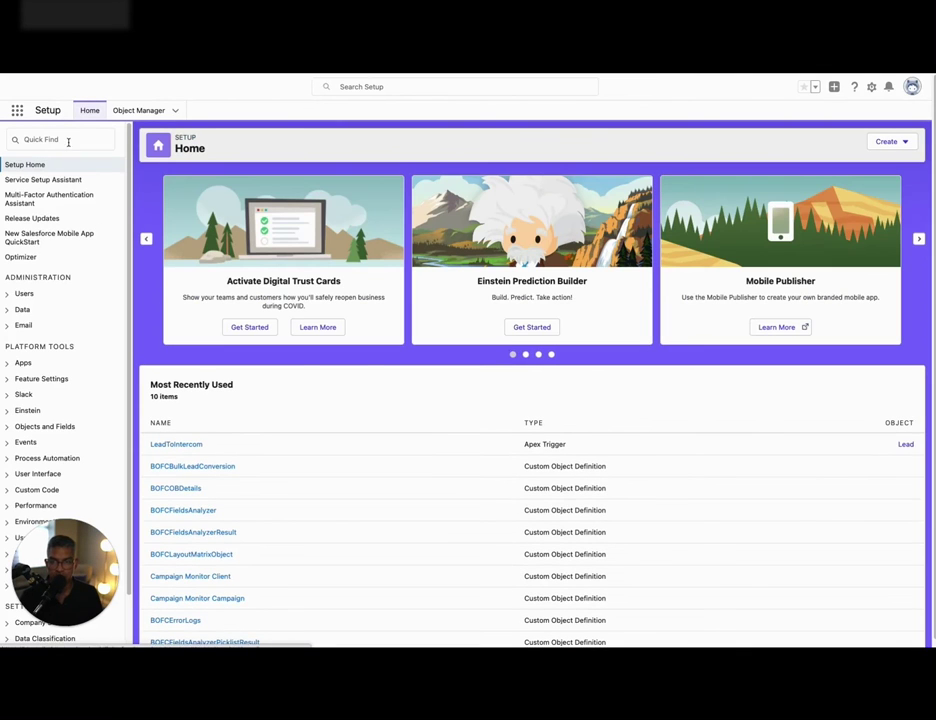
pyautogui.click(68, 141)
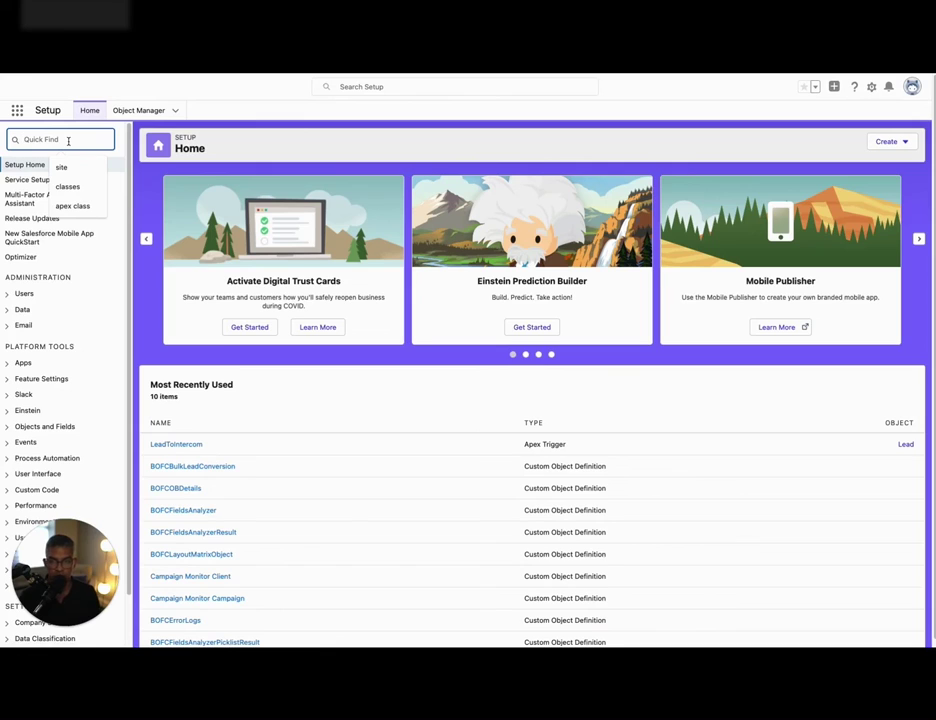
pyautogui.write('outbound')
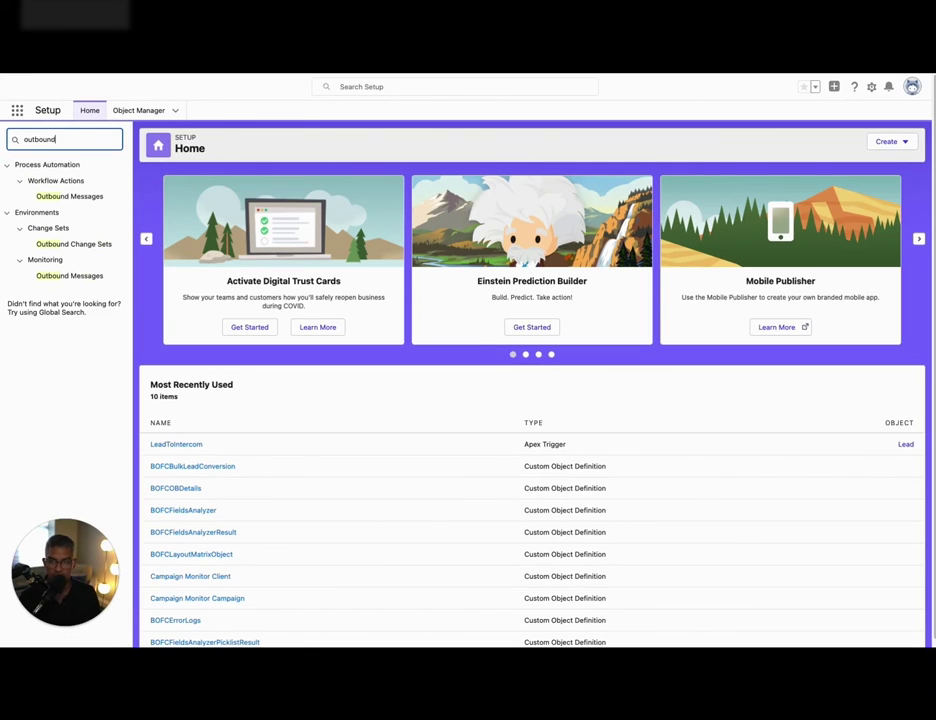
pyautogui.write(' chan')
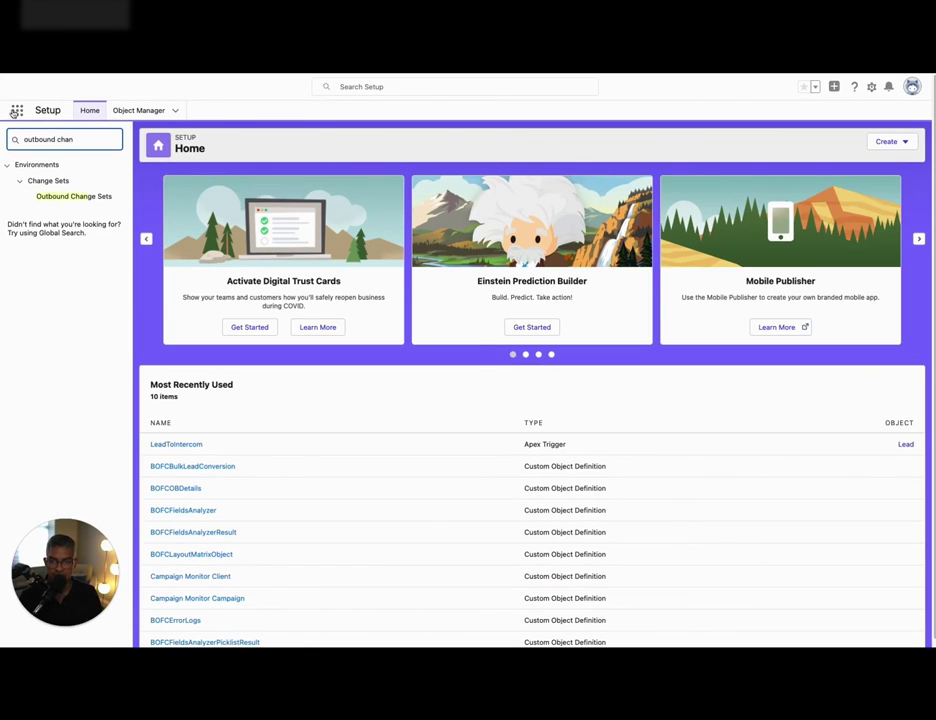
pyautogui.click(56, 197)
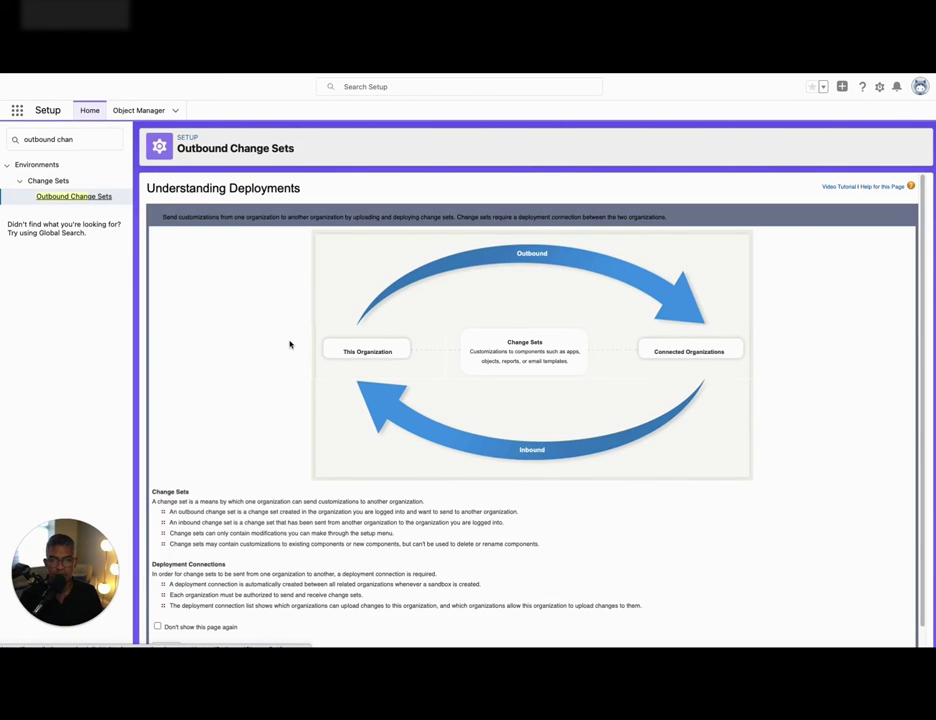
pyautogui.scroll(-2, 205, 572)
pyautogui.click(166, 625)
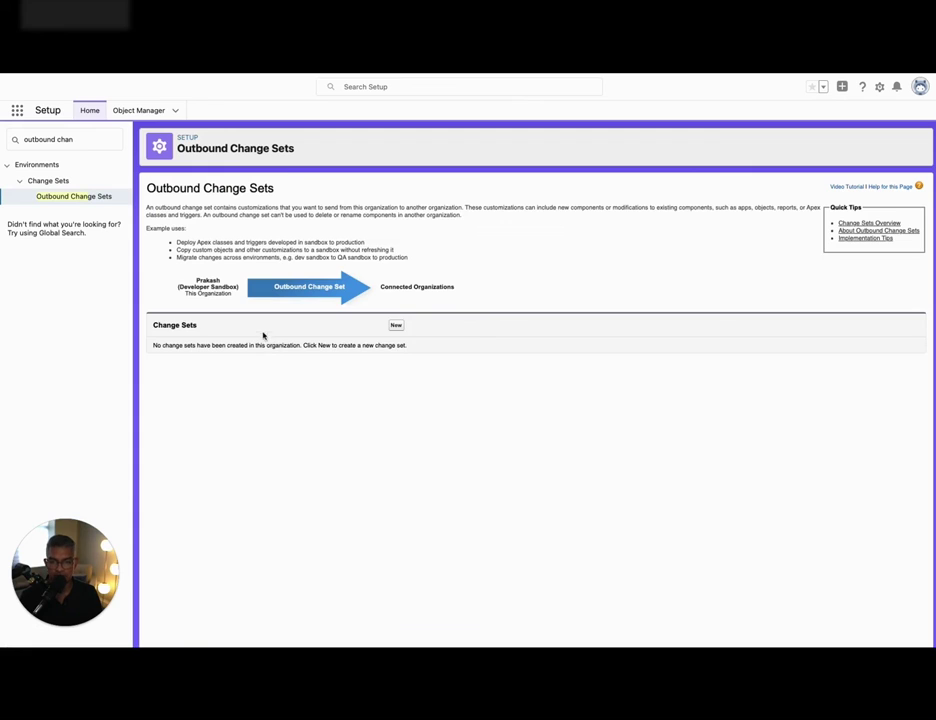
# Save a new change set 'Added Webhook' described as 'Added Webhook Class and Trigger to Lead Object'
pyautogui.click(396, 326)
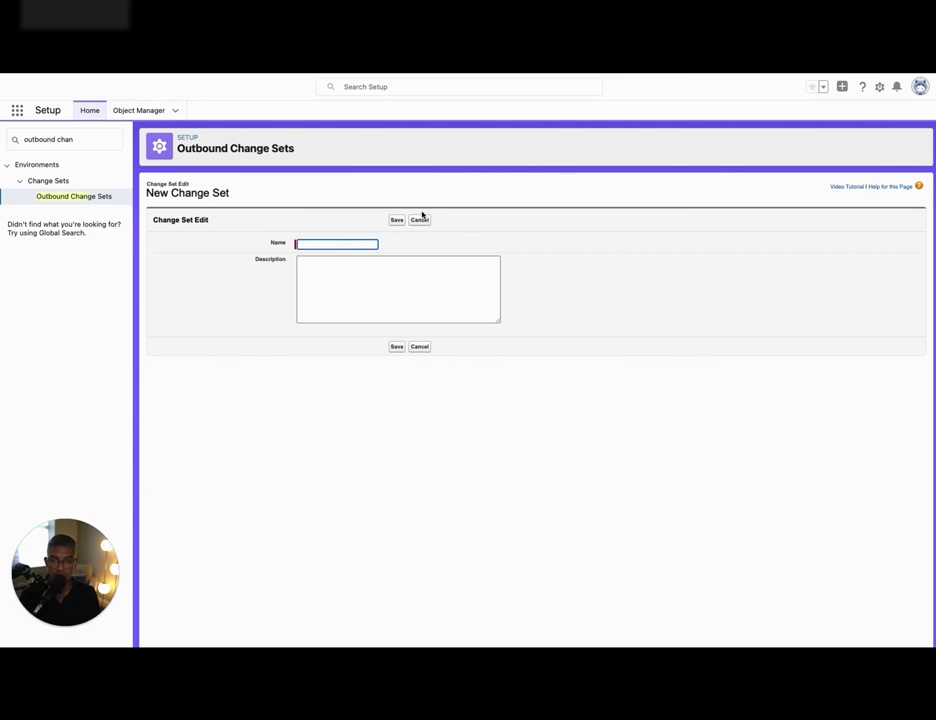
pyautogui.write('Webhook')
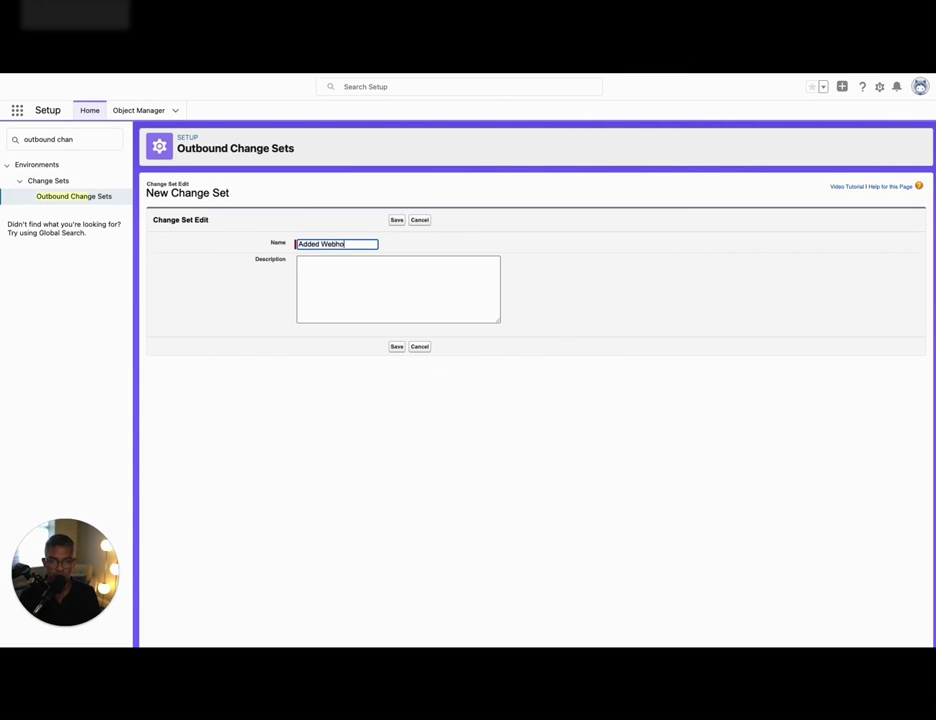
pyautogui.click(417, 264)
pyautogui.write('Add')
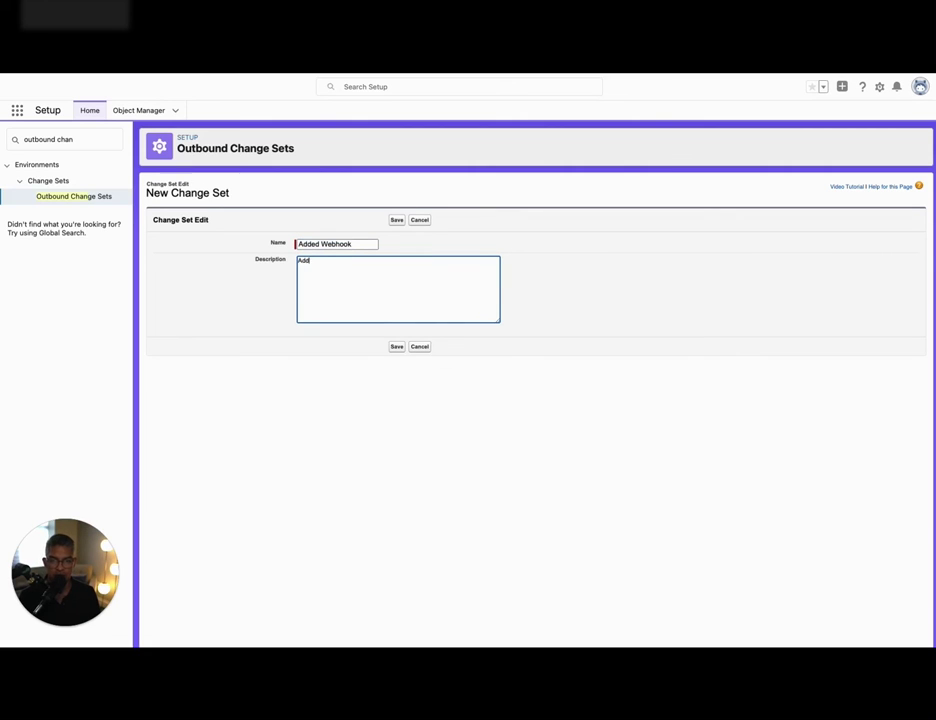
pyautogui.write('ed Webhook Class and Trigger to Lead Object')
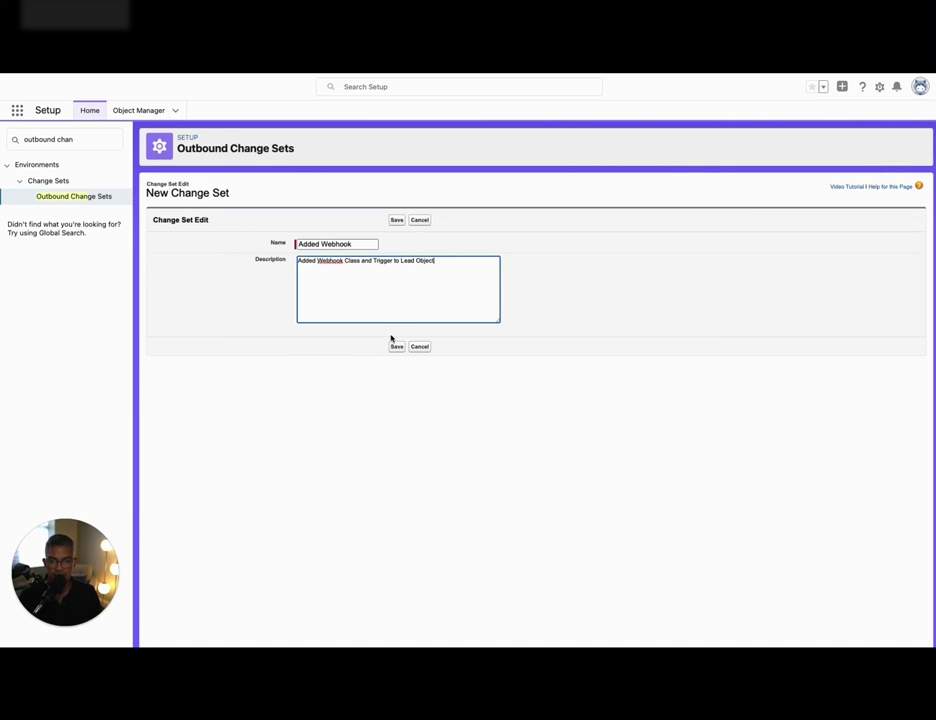
pyautogui.click(394, 347)
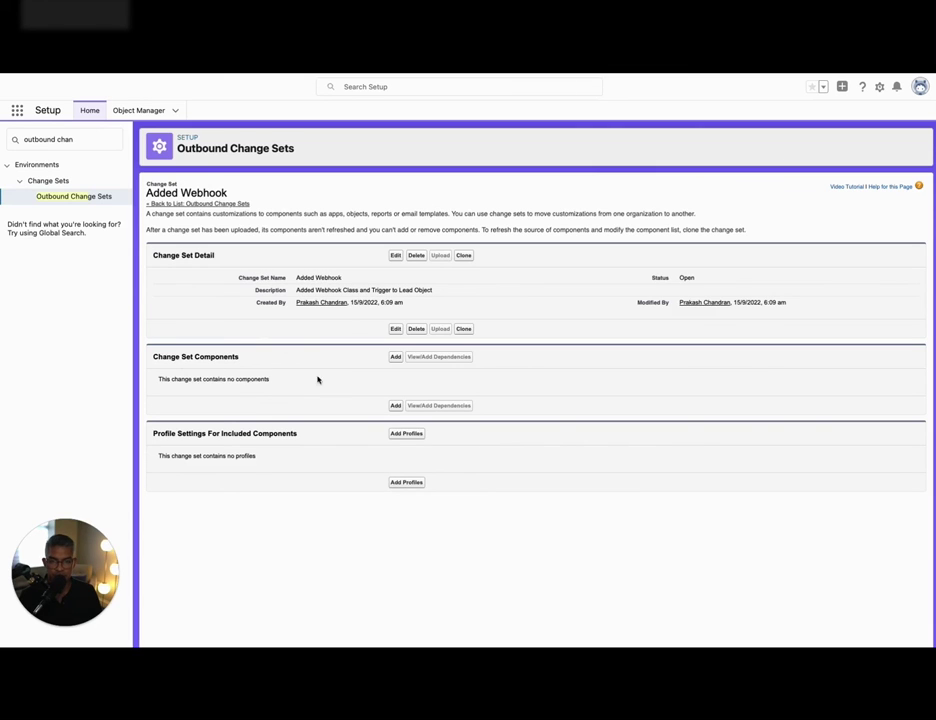
# Add the Webhook Apex class to the change set
pyautogui.click(400, 357)
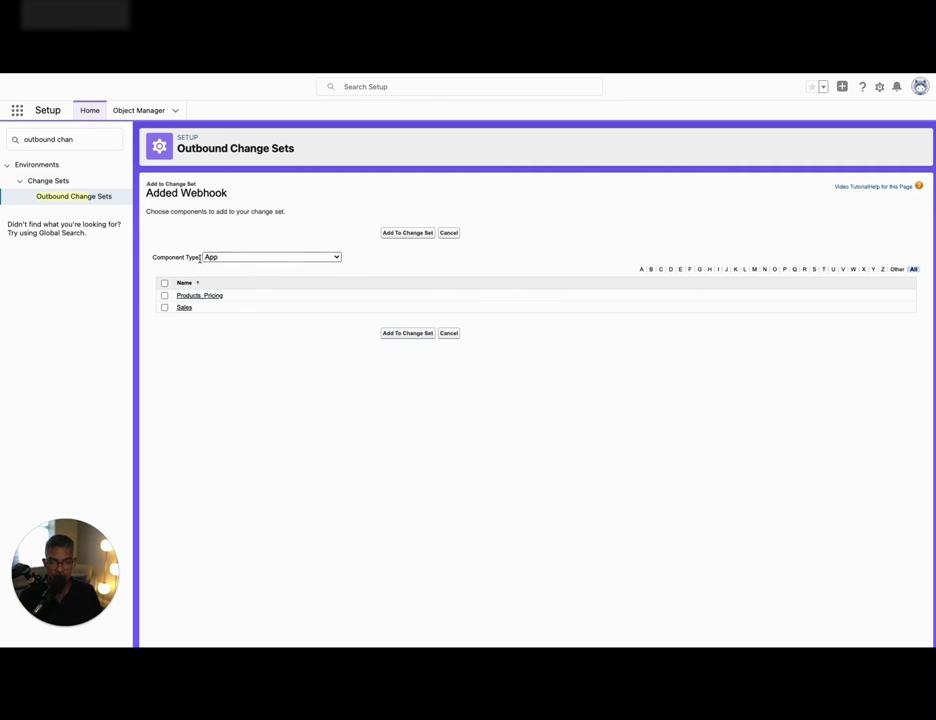
pyautogui.click(250, 258)
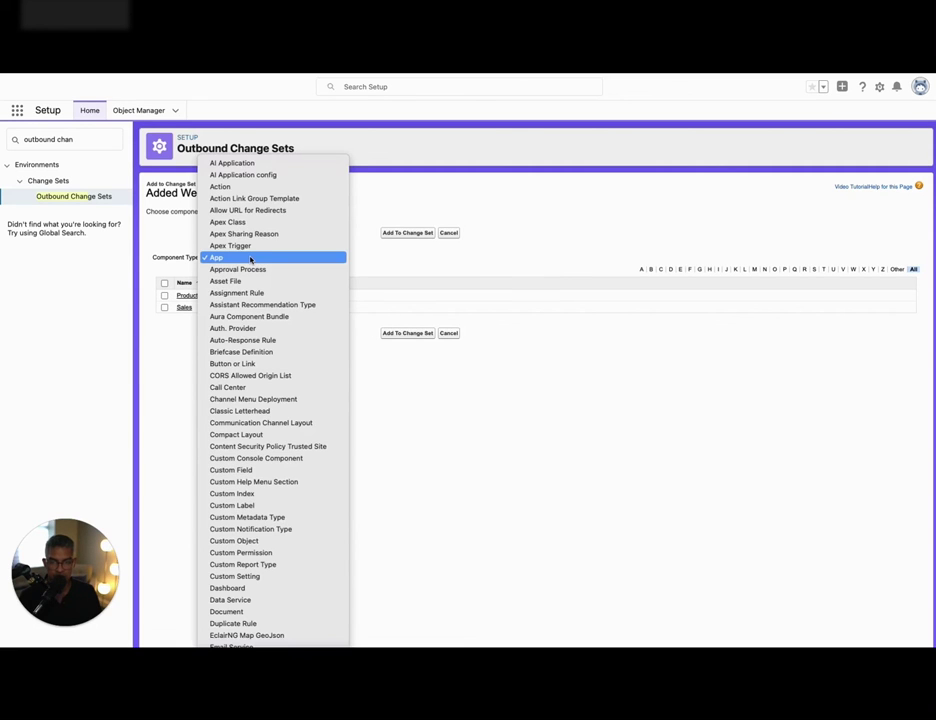
pyautogui.click(255, 222)
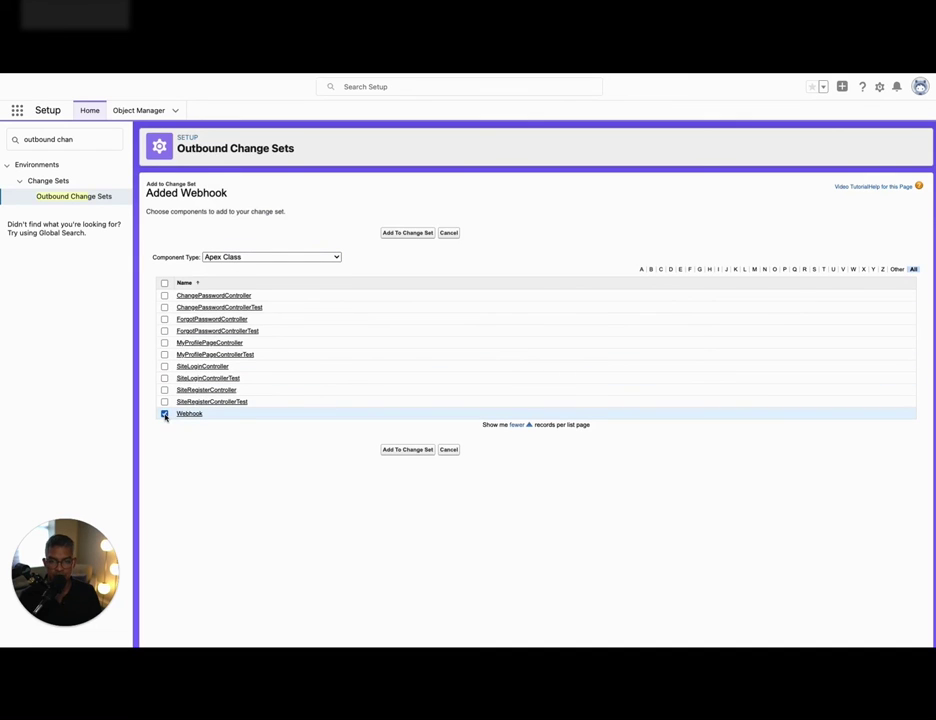
pyautogui.click(414, 450)
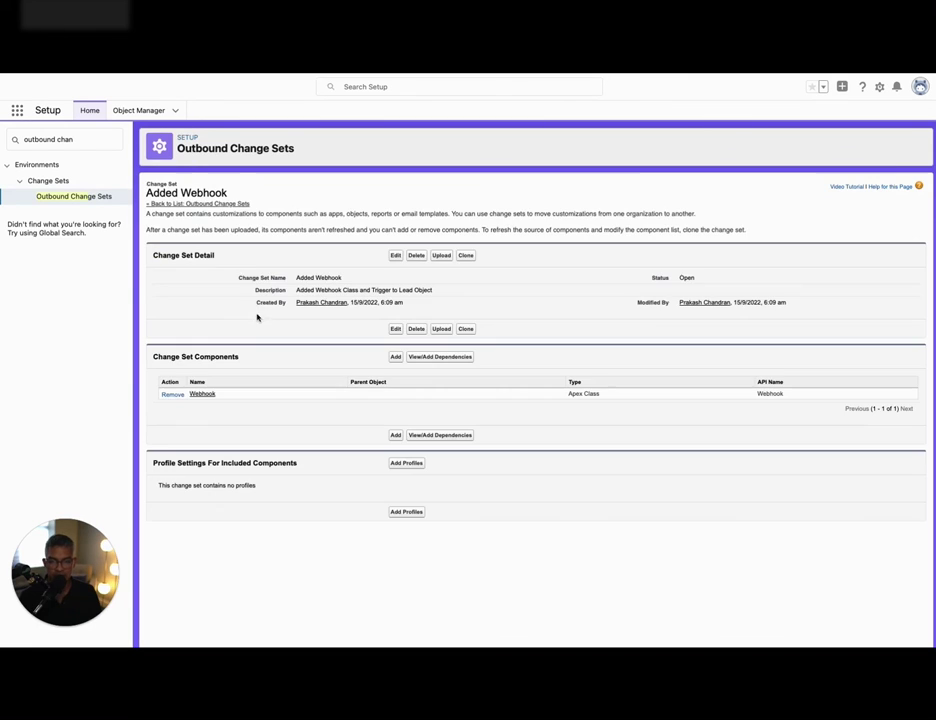
# Add the LeadToIntercom Apex trigger and the System Administrator profile to the change set
pyautogui.click(398, 358)
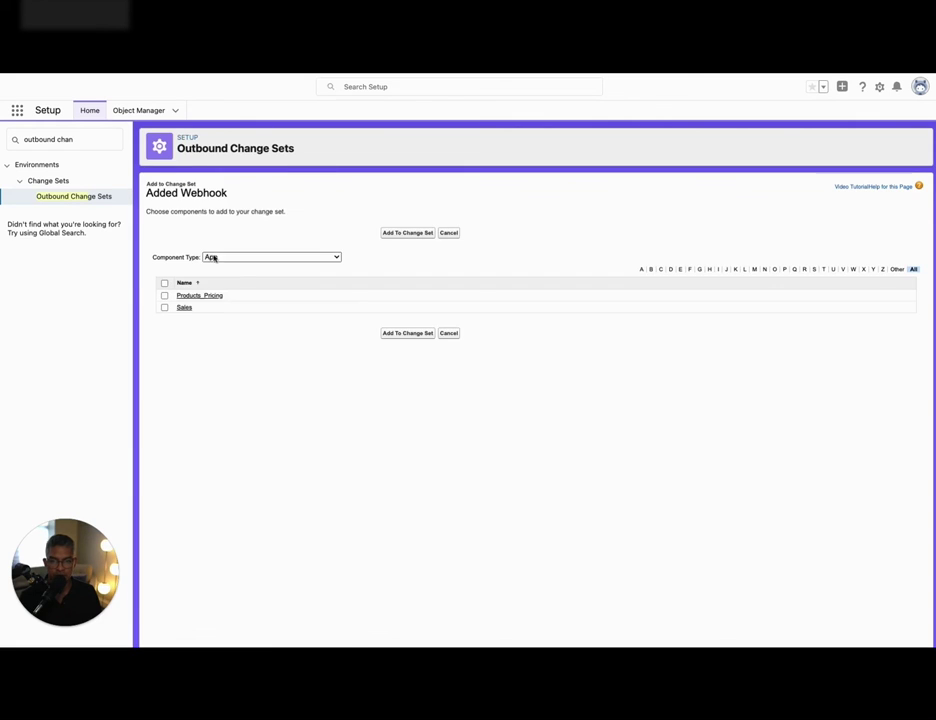
pyautogui.click(215, 257)
pyautogui.scroll(-5, 215, 262)
pyautogui.scroll(5, 215, 262)
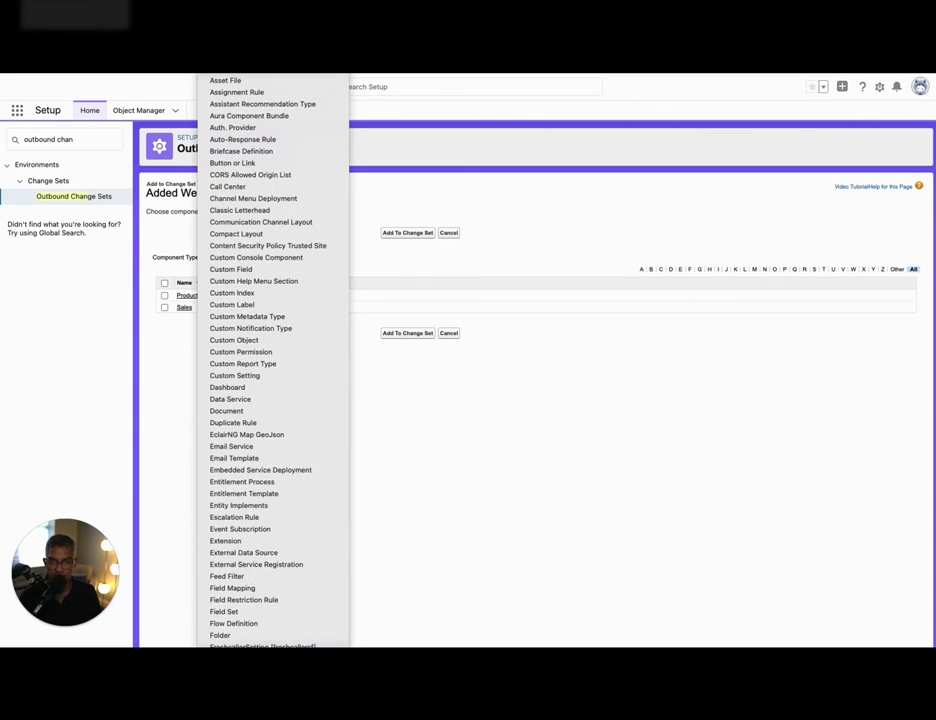
pyautogui.click(230, 164)
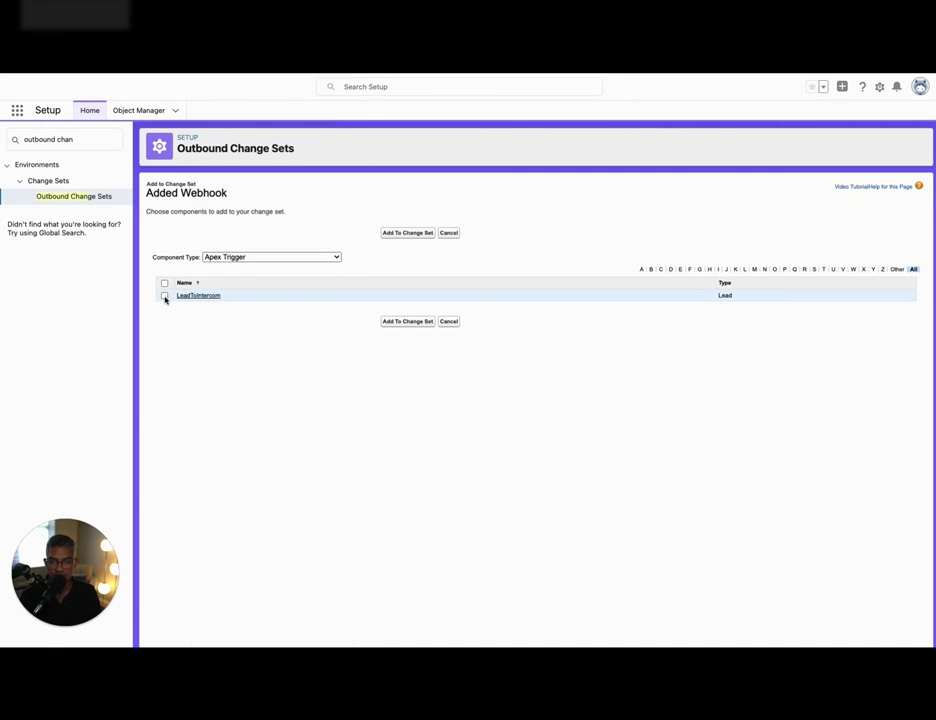
pyautogui.click(165, 295)
pyautogui.click(389, 322)
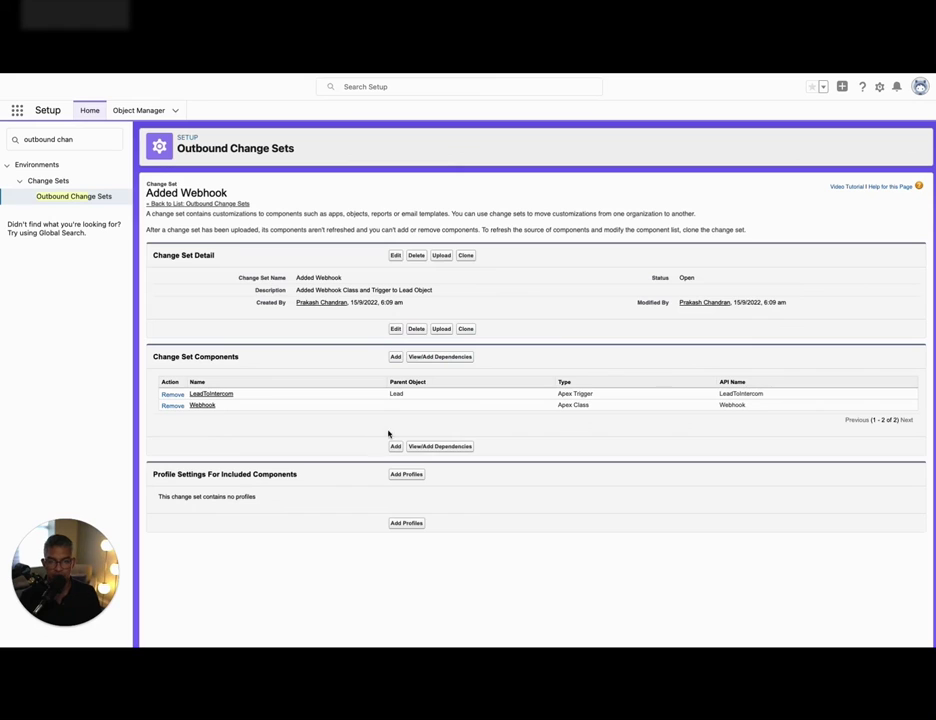
pyautogui.click(420, 478)
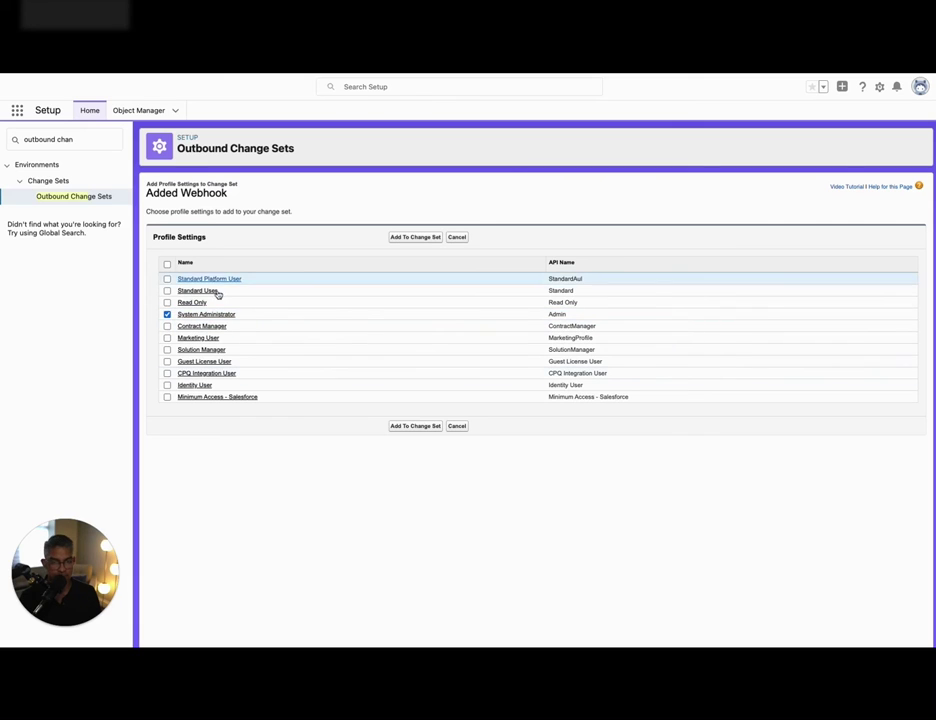
pyautogui.click(416, 426)
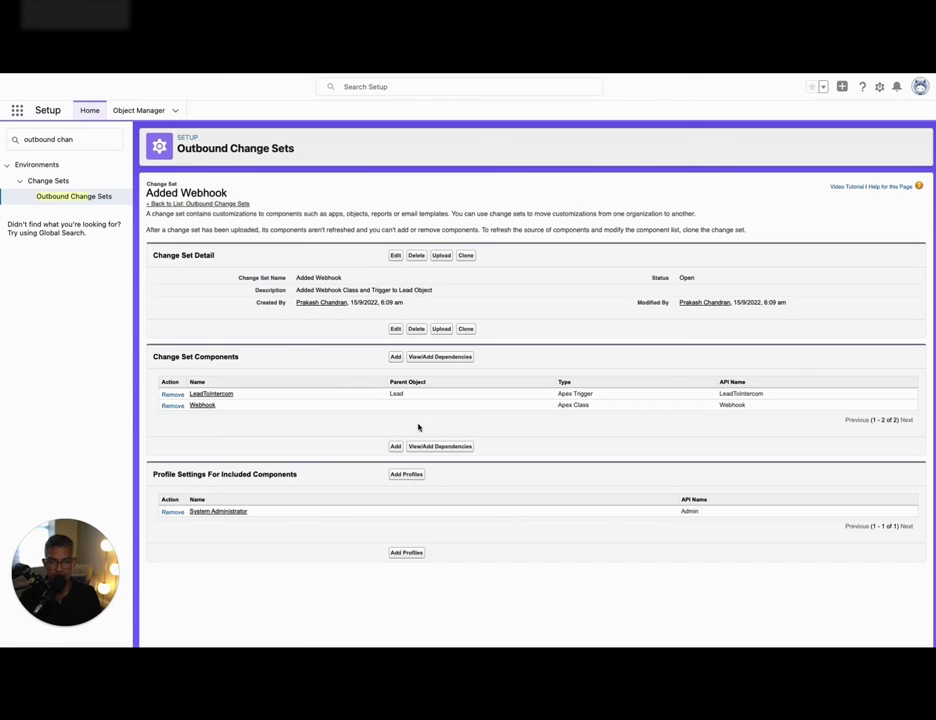